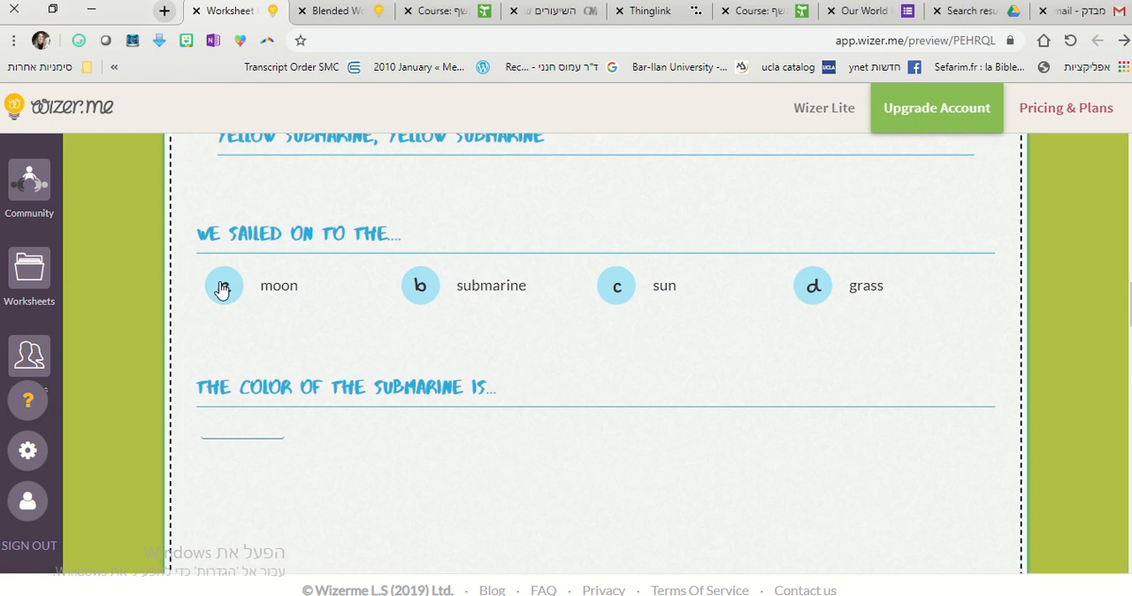
# Label the leftmost band member in the photo as Paul and the rightmost one as John.
pyautogui.scroll(-2, 1006, 374)
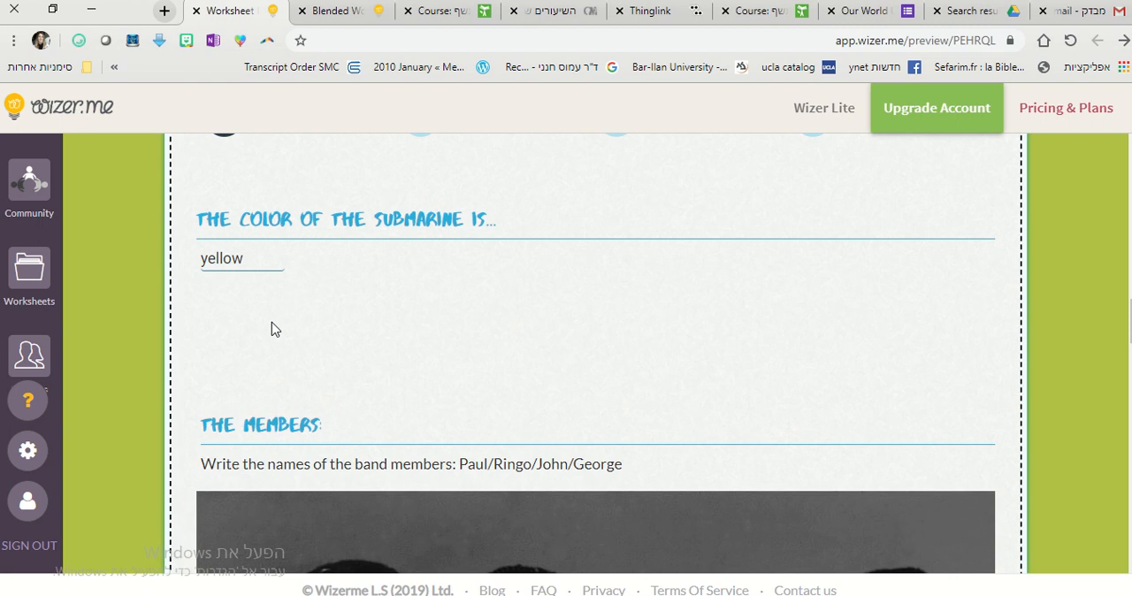
pyautogui.scroll(-4, 272, 328)
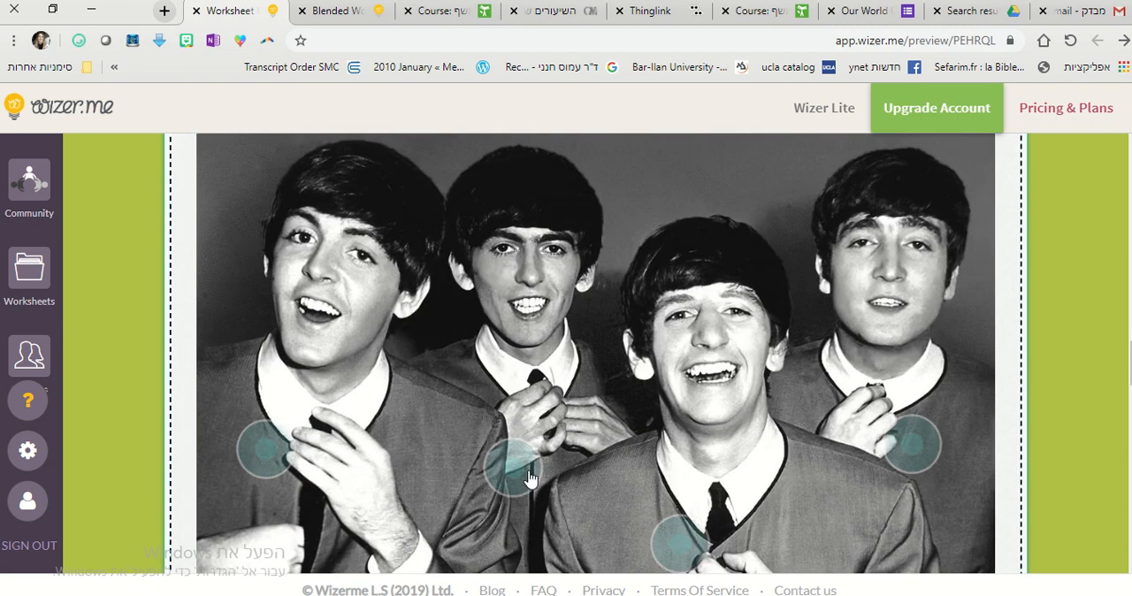
pyautogui.click(280, 464)
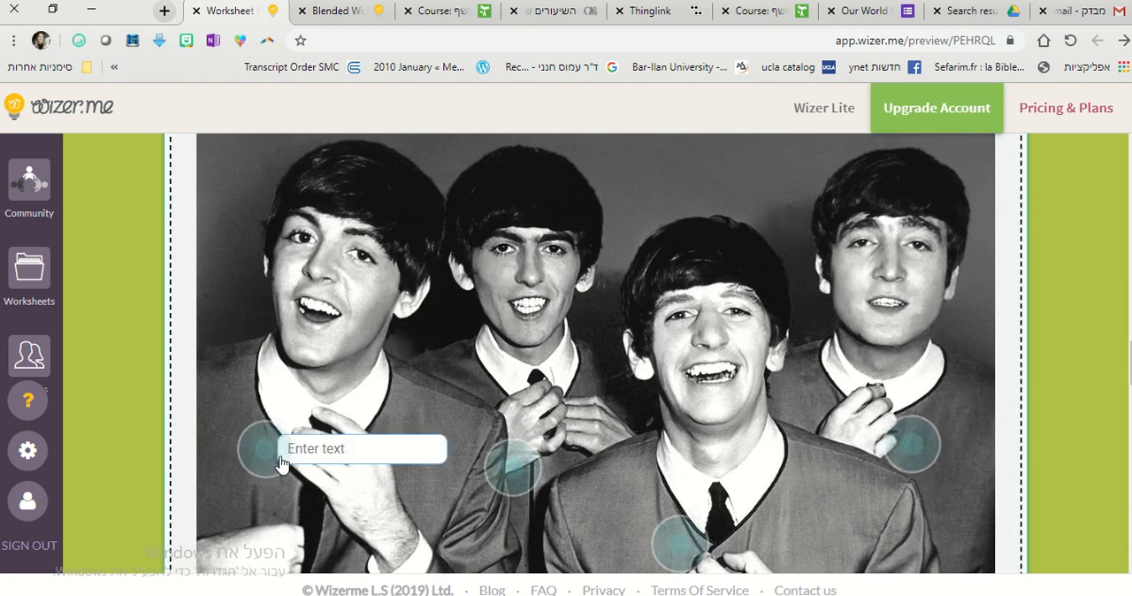
pyautogui.write('Pas')
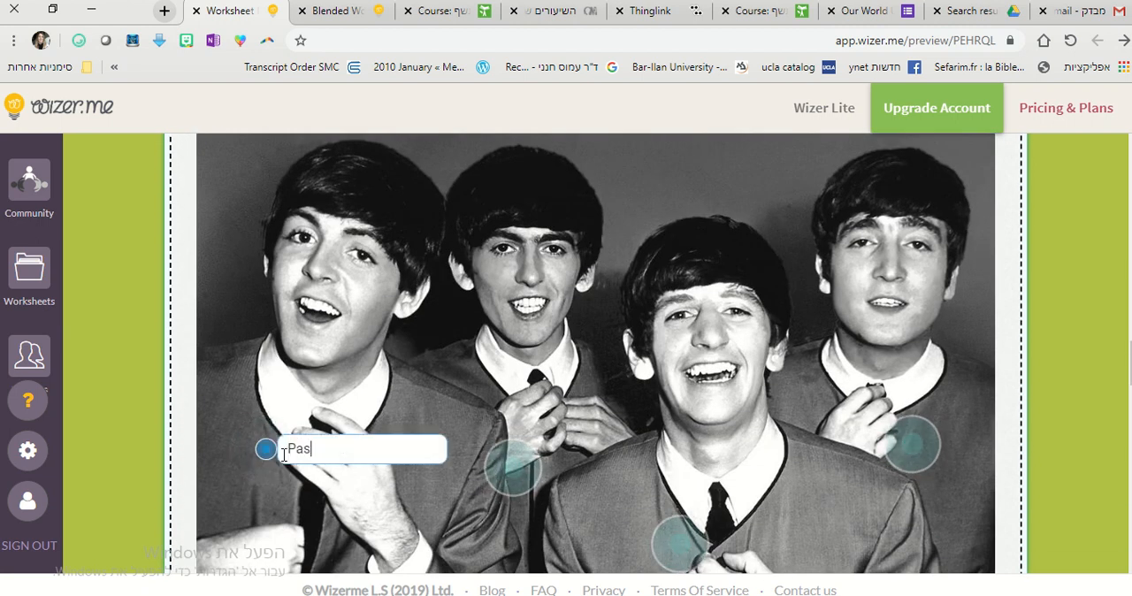
pyautogui.press('BackSpace')
pyautogui.write('ul')
pyautogui.click(911, 456)
pyautogui.write('John')
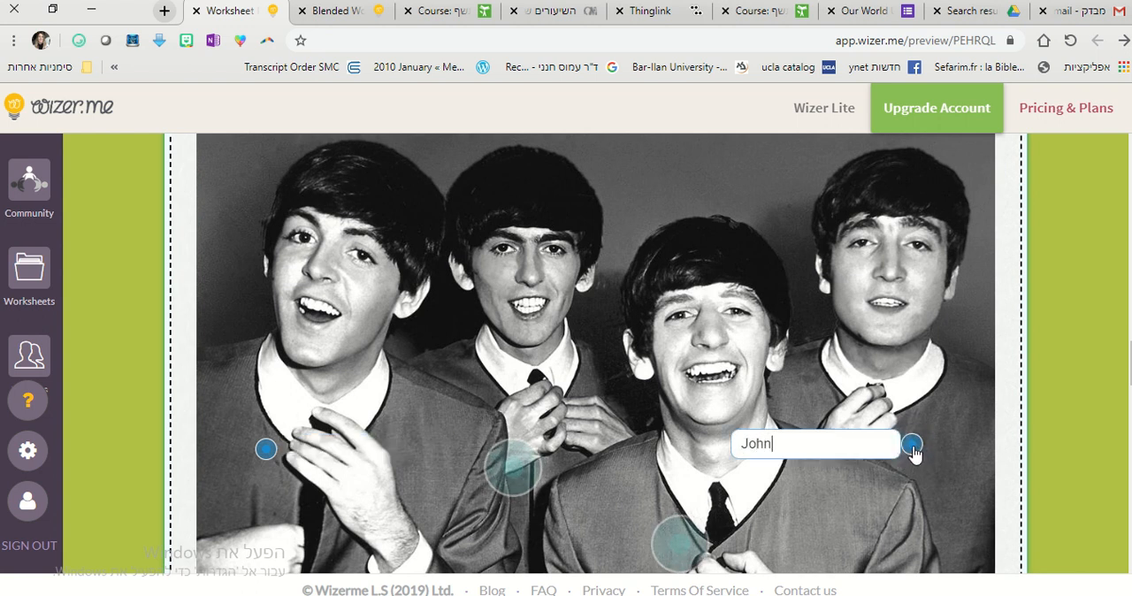
# Fill the Paul blank with "singer" and the first-song blank with "love me do.", and answer 4 for the number of Beatles members.
pyautogui.scroll(-5, 1020, 435)
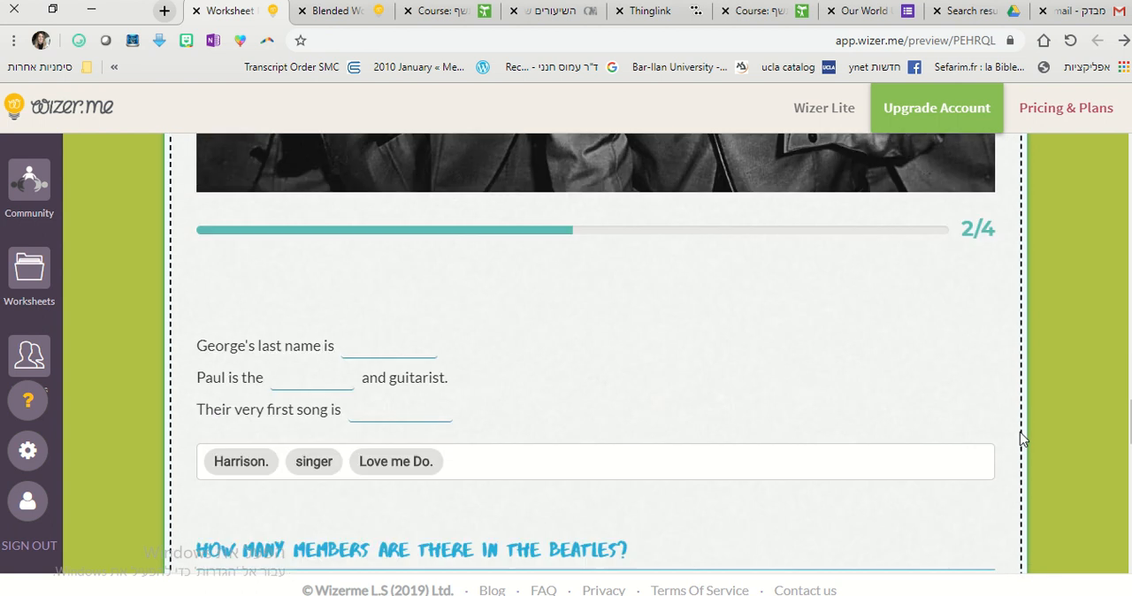
pyautogui.scroll(-1, 1020, 438)
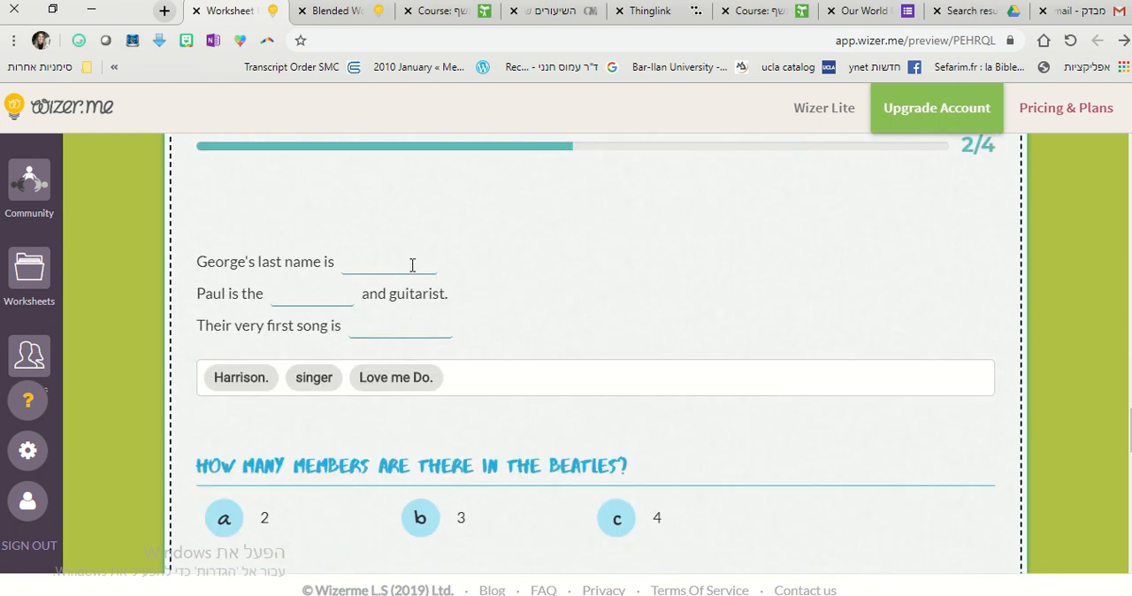
pyautogui.click(318, 295)
pyautogui.write('singer')
pyautogui.click(361, 328)
pyautogui.write('love me')
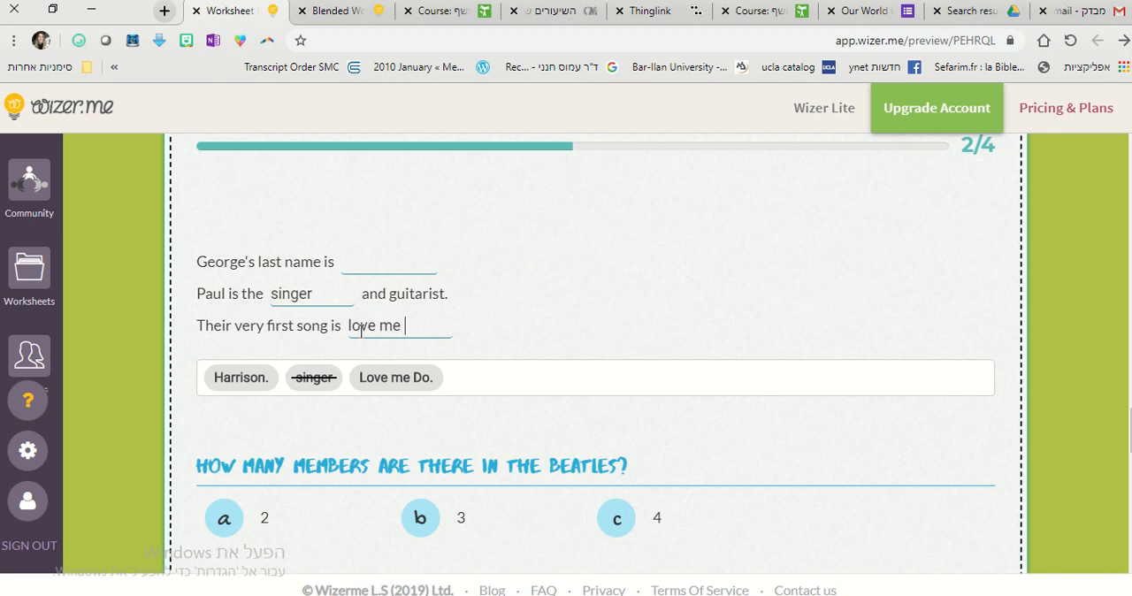
pyautogui.write(' do.')
pyautogui.scroll(-2, 493, 421)
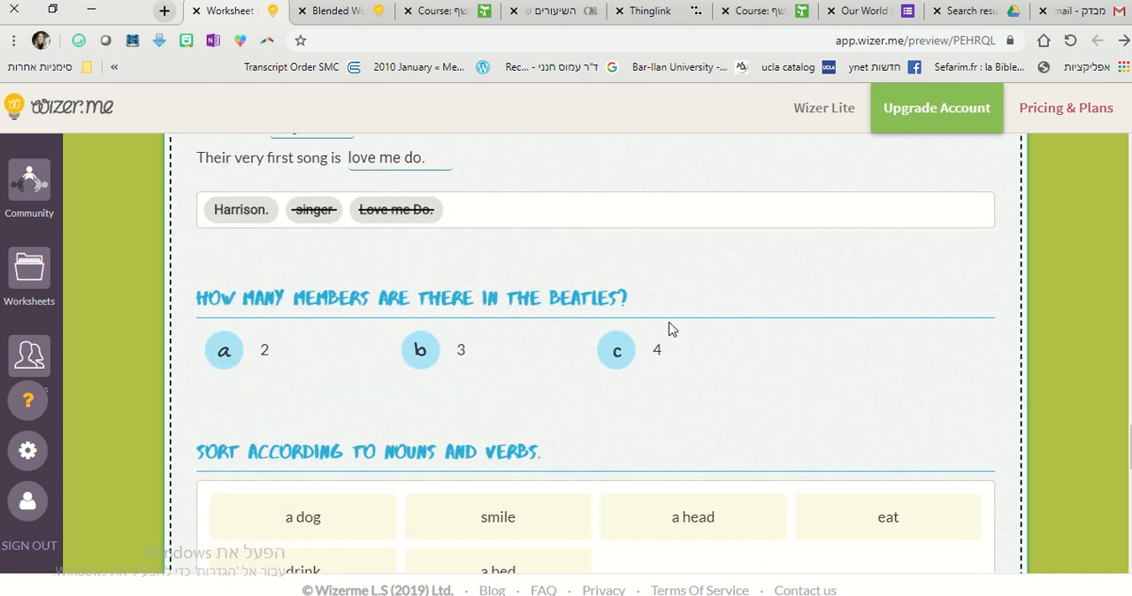
pyautogui.click(633, 360)
# Sort the words "smile" and "eat" into the verbs group of the sorting task.
pyautogui.scroll(-3, 979, 422)
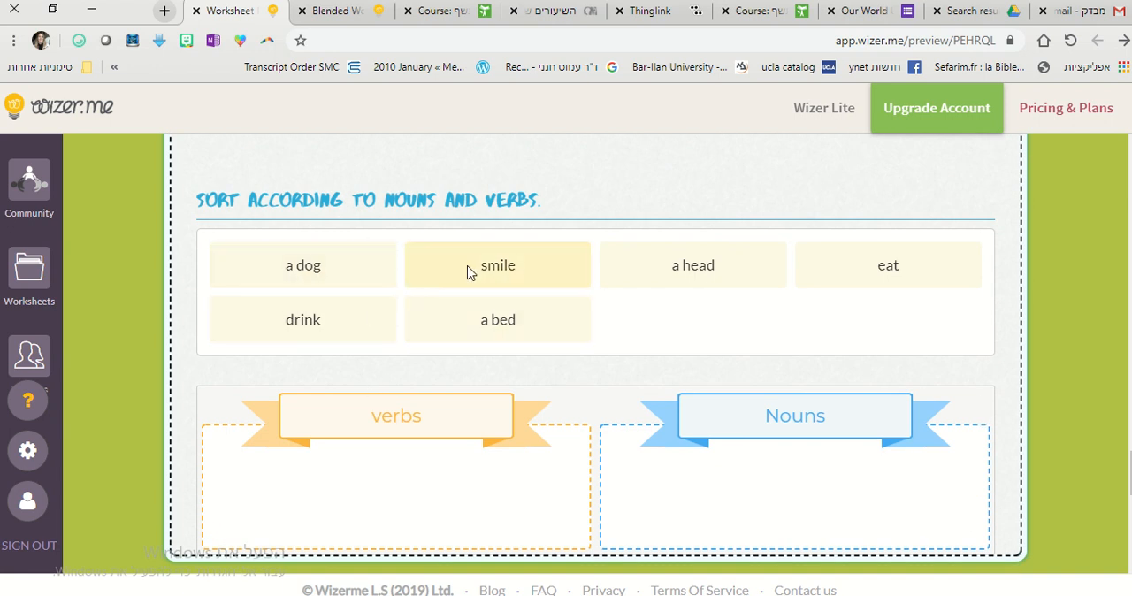
pyautogui.moveTo(511, 258); pyautogui.dragTo(454, 362)
pyautogui.click(414, 471)
pyautogui.click(500, 309)
pyautogui.click(398, 492)
pyautogui.click(521, 255)
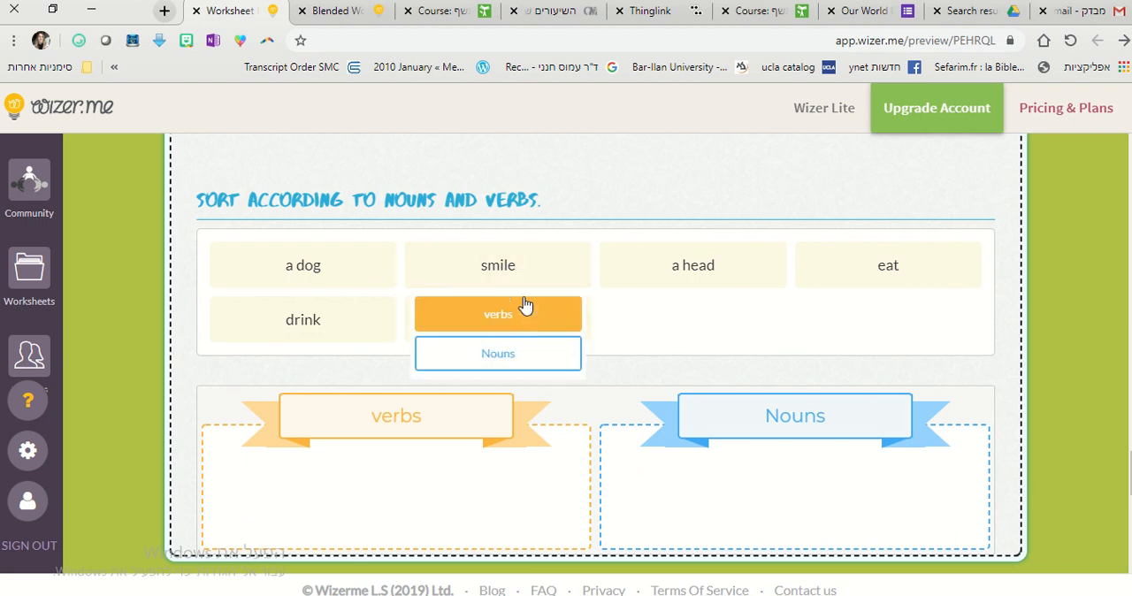
pyautogui.click(522, 310)
pyautogui.click(681, 277)
pyautogui.click(682, 310)
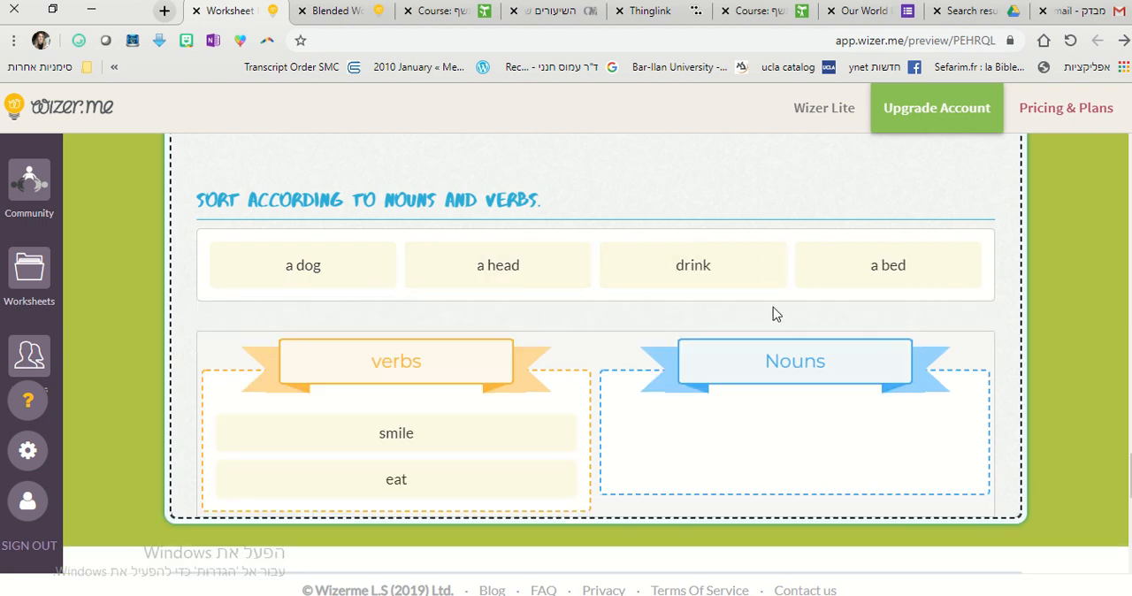
# Sort "a bed", "a head" and "a dog" as nouns and "drink" as a verb.
pyautogui.click(881, 266)
pyautogui.click(888, 356)
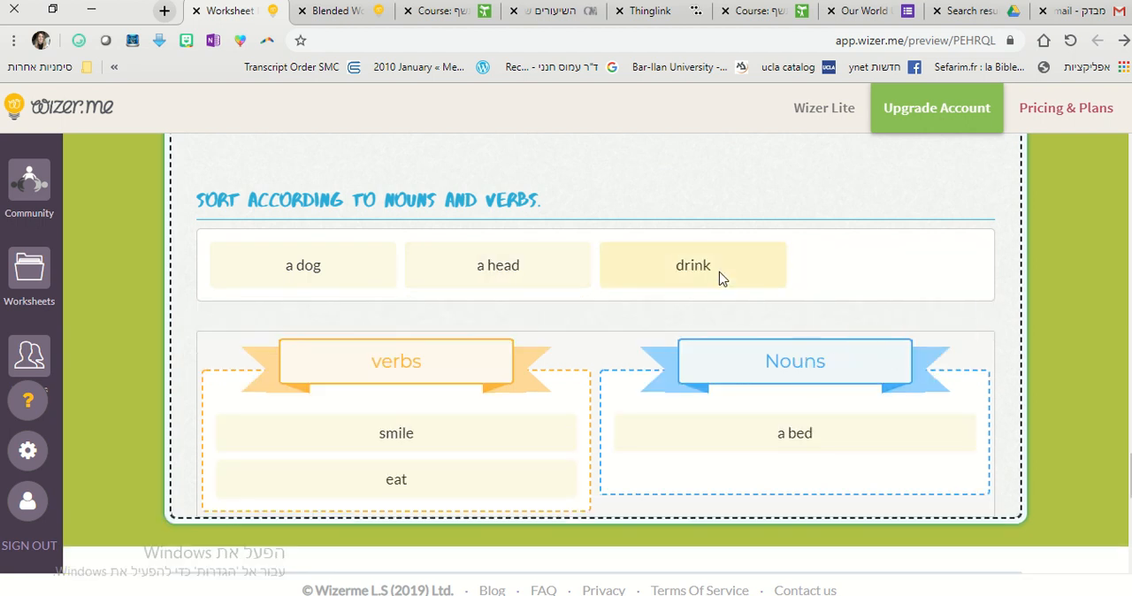
pyautogui.click(720, 278)
pyautogui.click(717, 316)
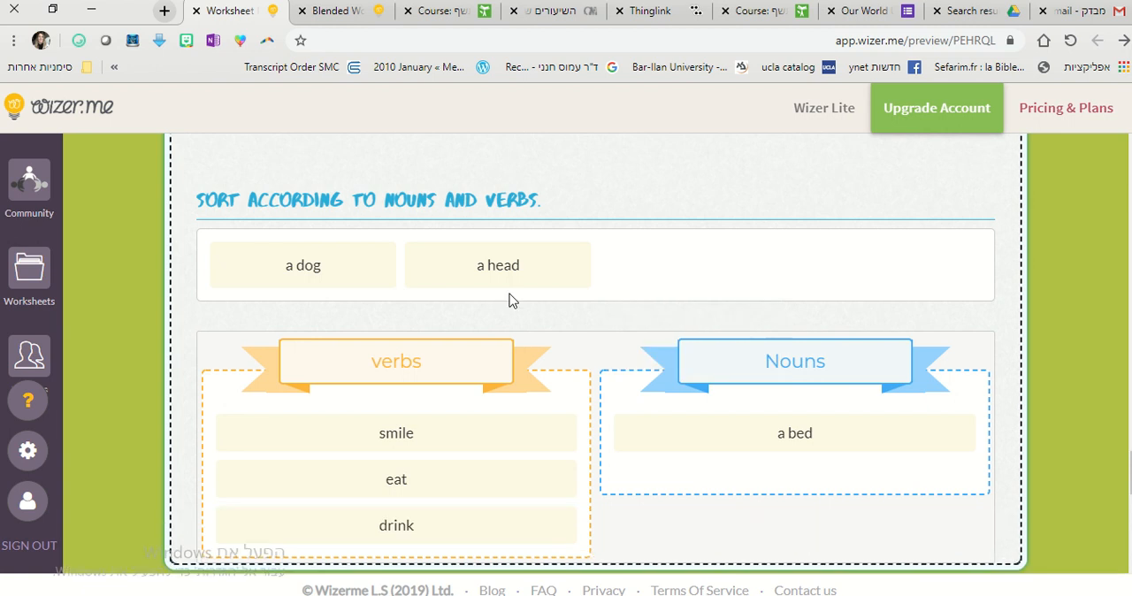
pyautogui.click(507, 265)
pyautogui.click(515, 350)
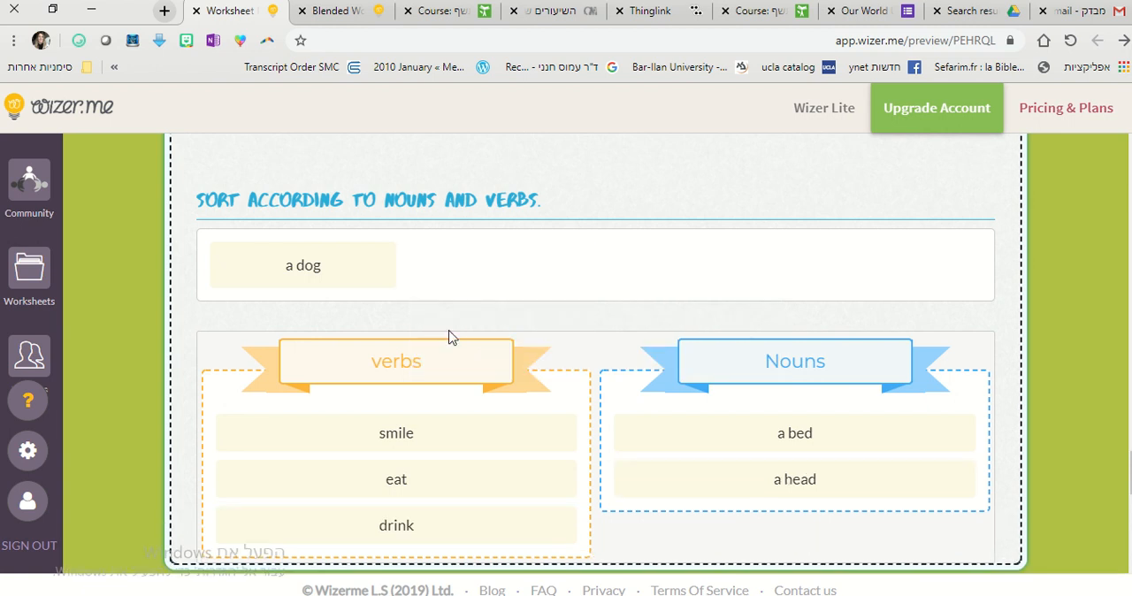
pyautogui.click(338, 264)
pyautogui.click(346, 354)
pyautogui.scroll(-5, 436, 390)
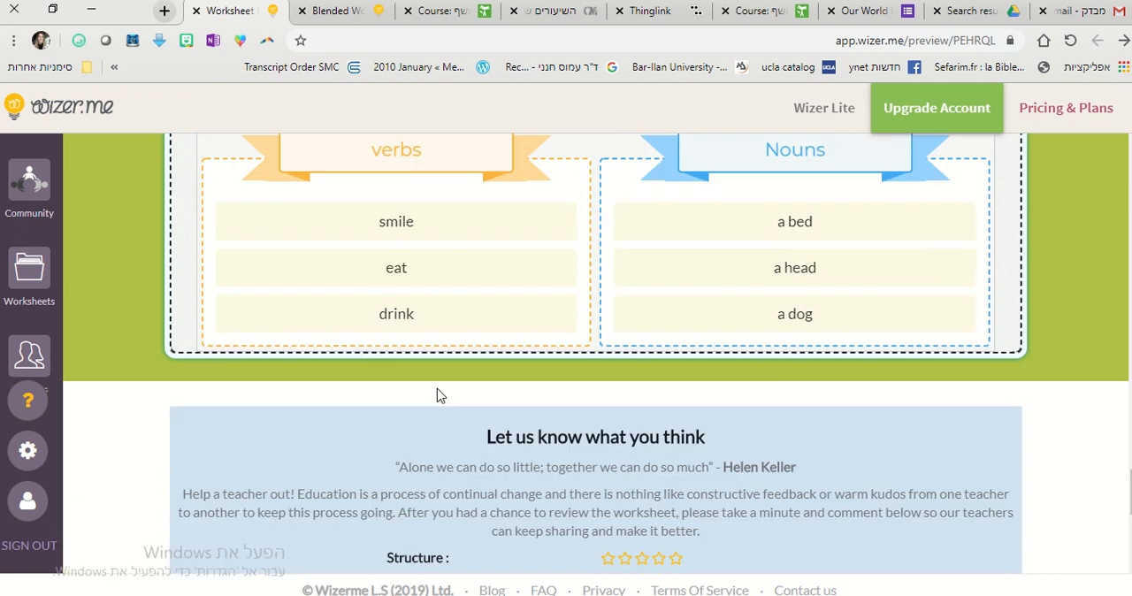
# Leave the student preview and create a new blank worksheet from the community dashboard in the other browser page.
pyautogui.scroll(20, 436, 309)
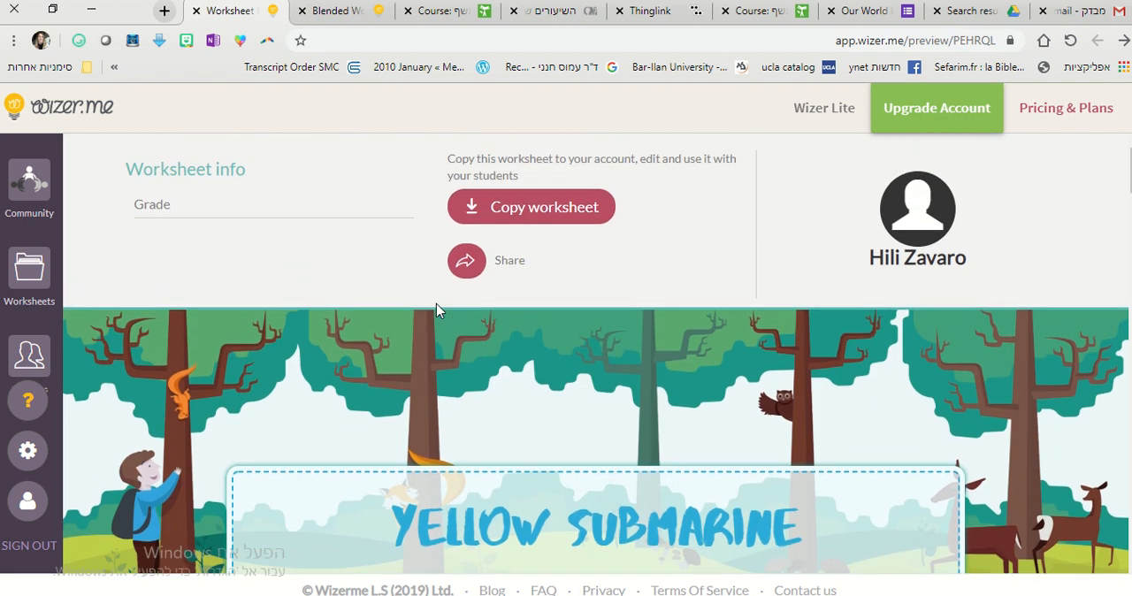
pyautogui.click(353, 11)
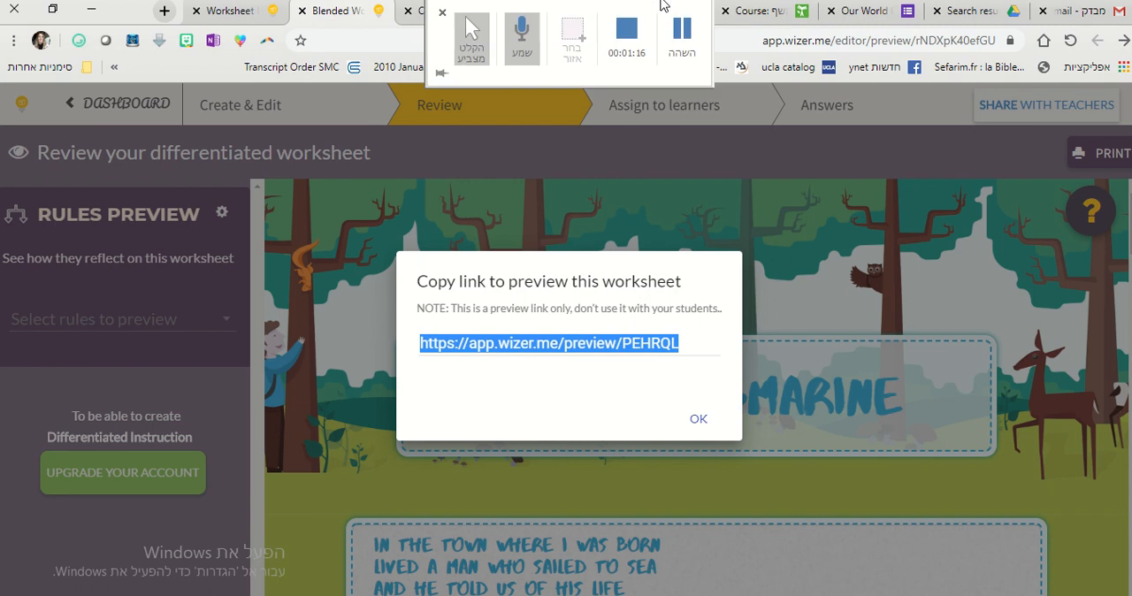
pyautogui.click(682, 37)
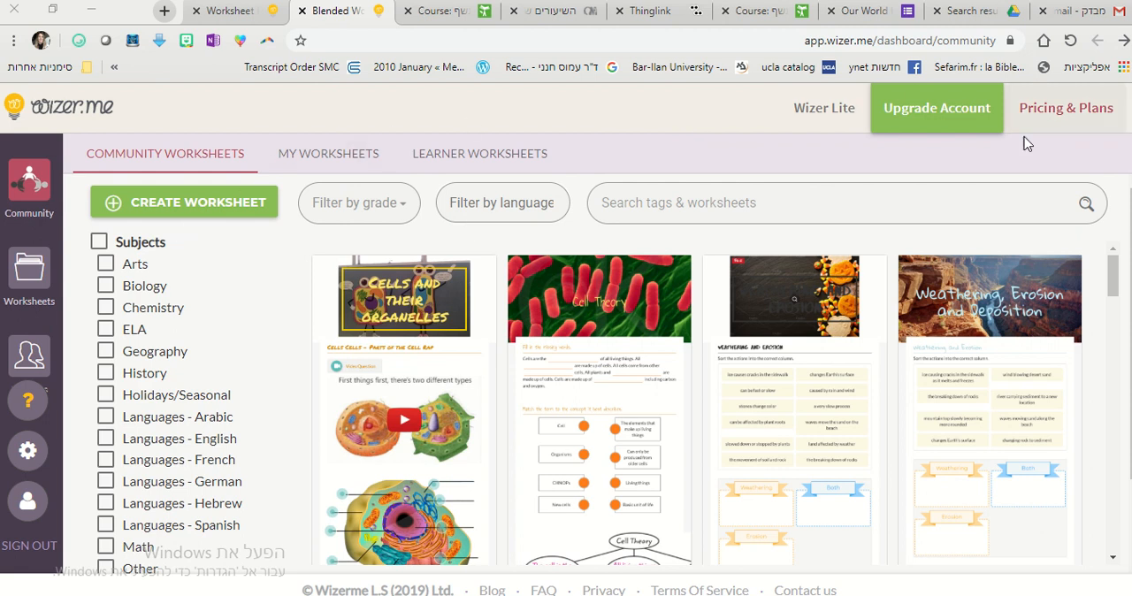
pyautogui.click(176, 204)
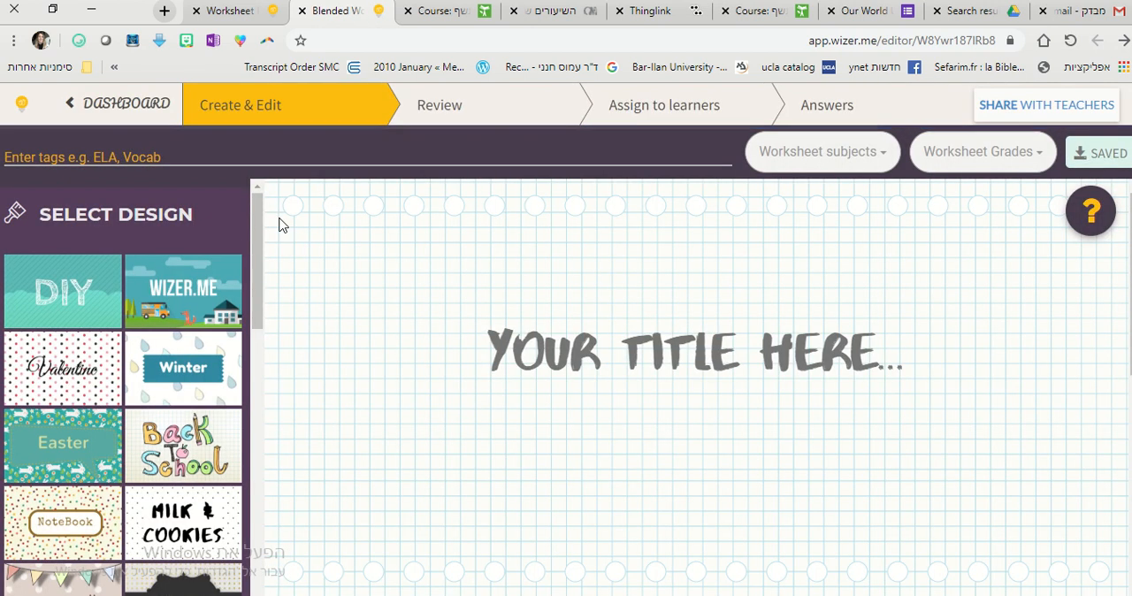
# Apply the Back to School design with the chalkboard and bunting cover, and title the worksheet "NEW VERBS".
pyautogui.click(175, 449)
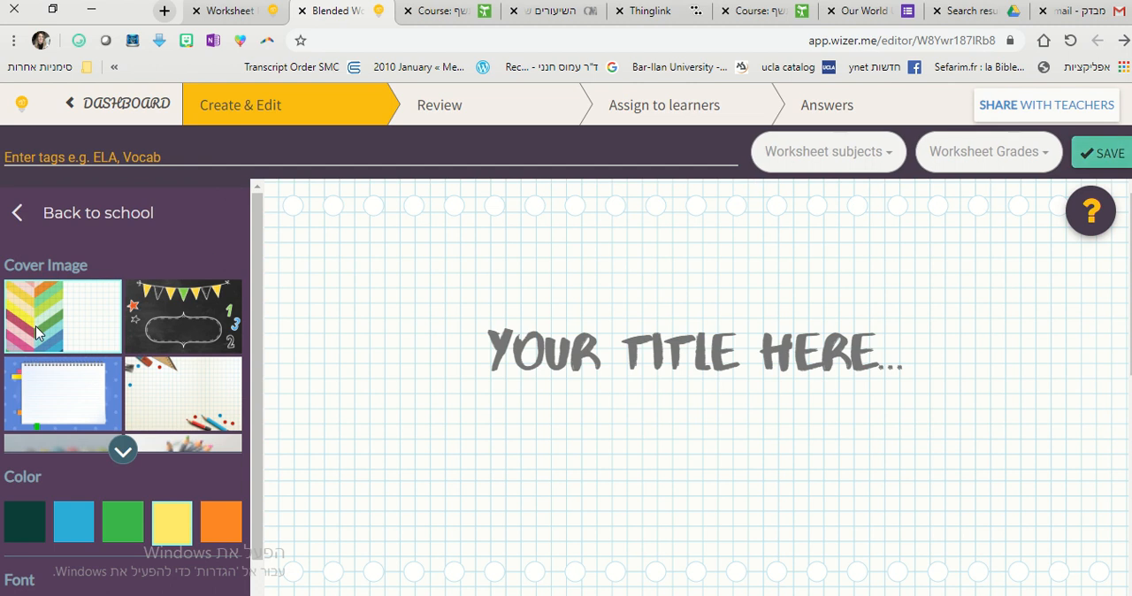
pyautogui.click(161, 326)
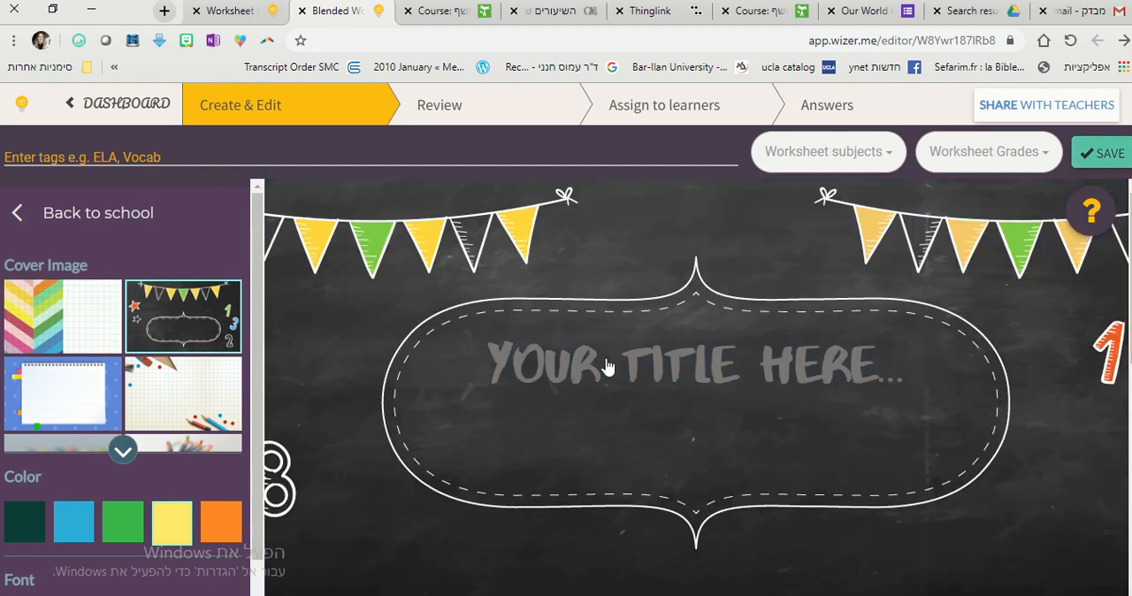
pyautogui.click(610, 368)
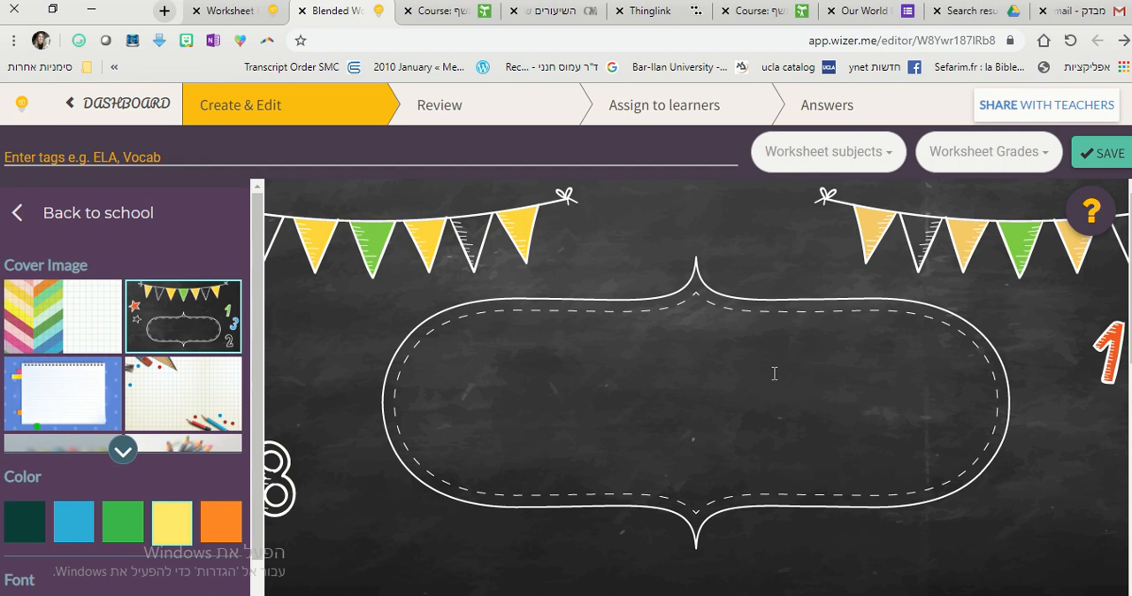
pyautogui.write('NE')
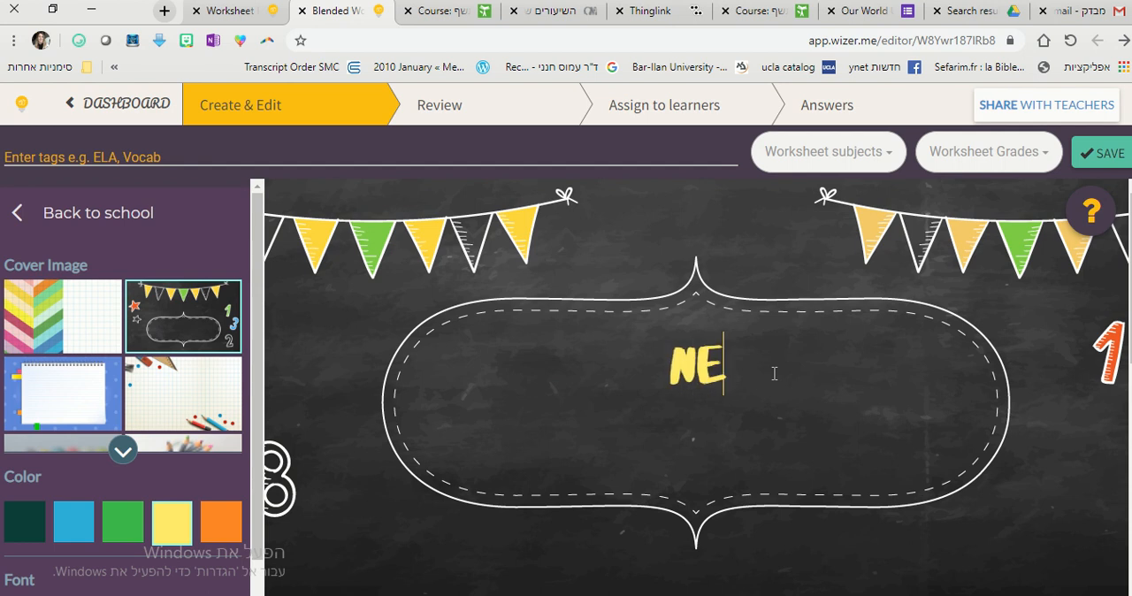
pyautogui.write('W VERBS')
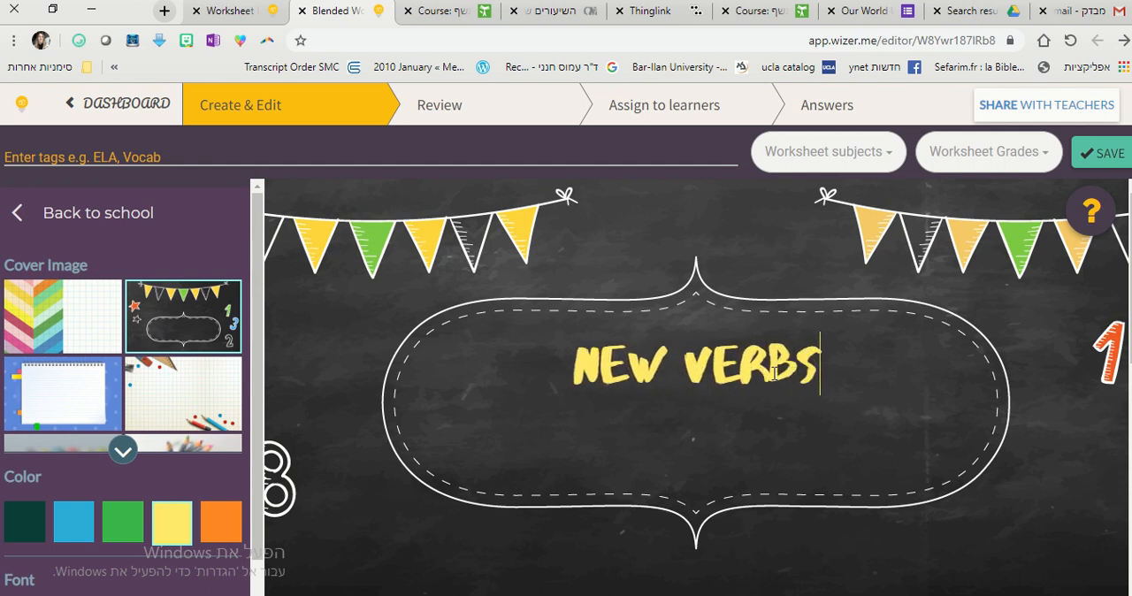
# Add a Text task with the title "Hello Students, today we will learn about new verbs.".
pyautogui.scroll(-5, 774, 379)
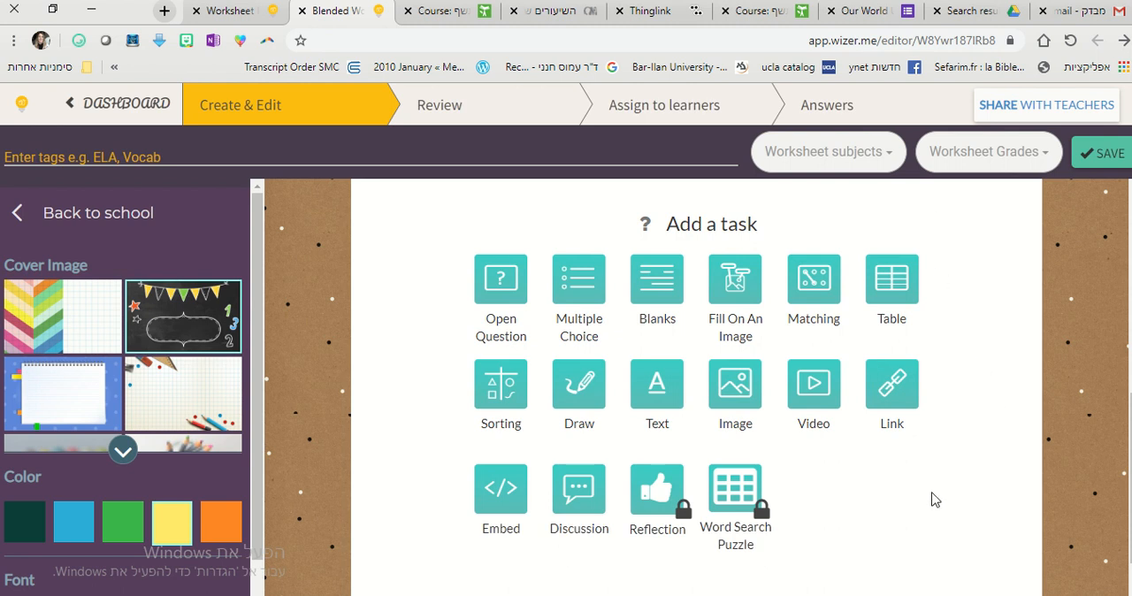
pyautogui.click(659, 381)
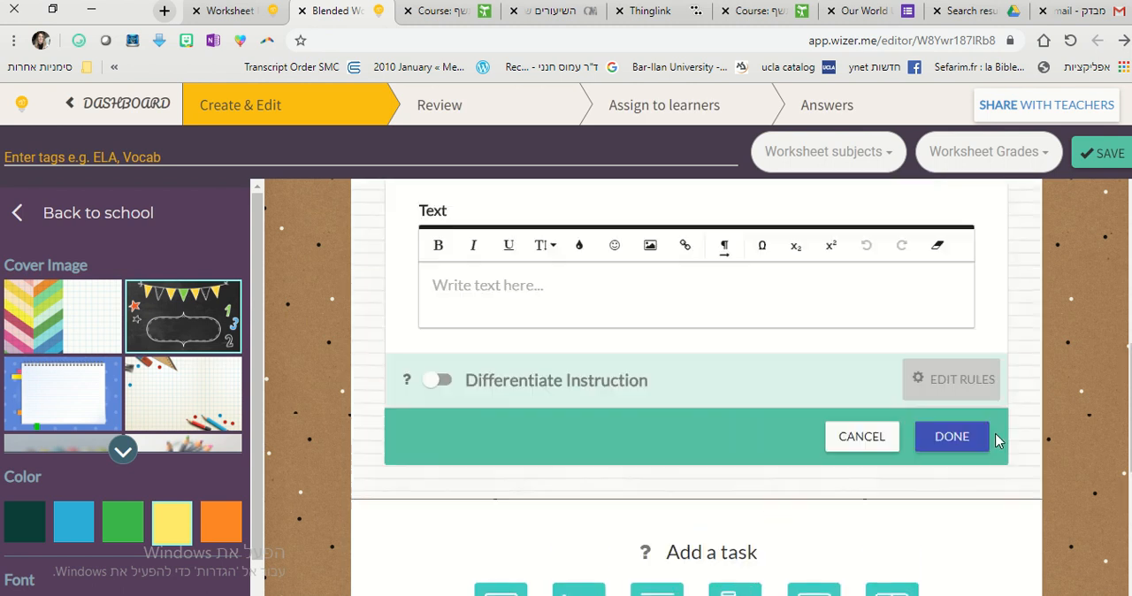
pyautogui.write('H')
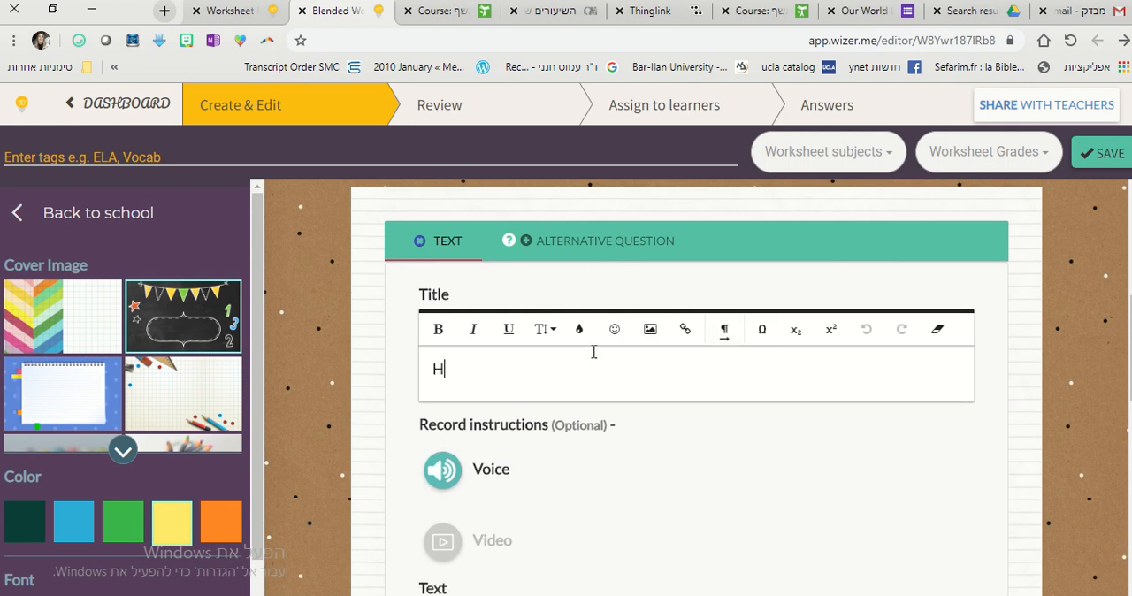
pyautogui.write('ello Students, ')
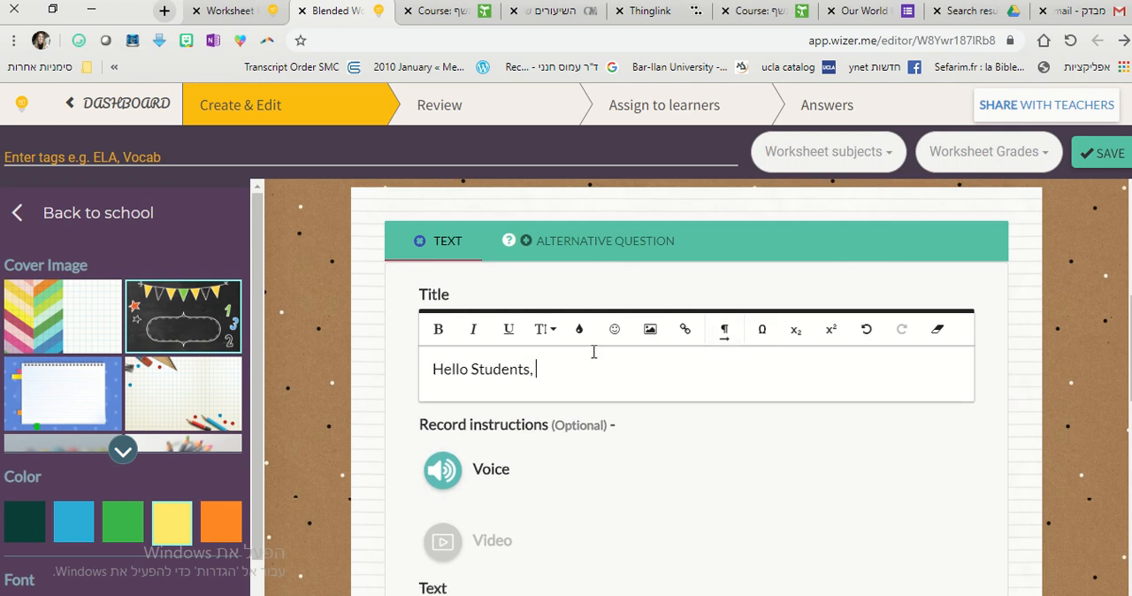
pyautogui.write('today we will')
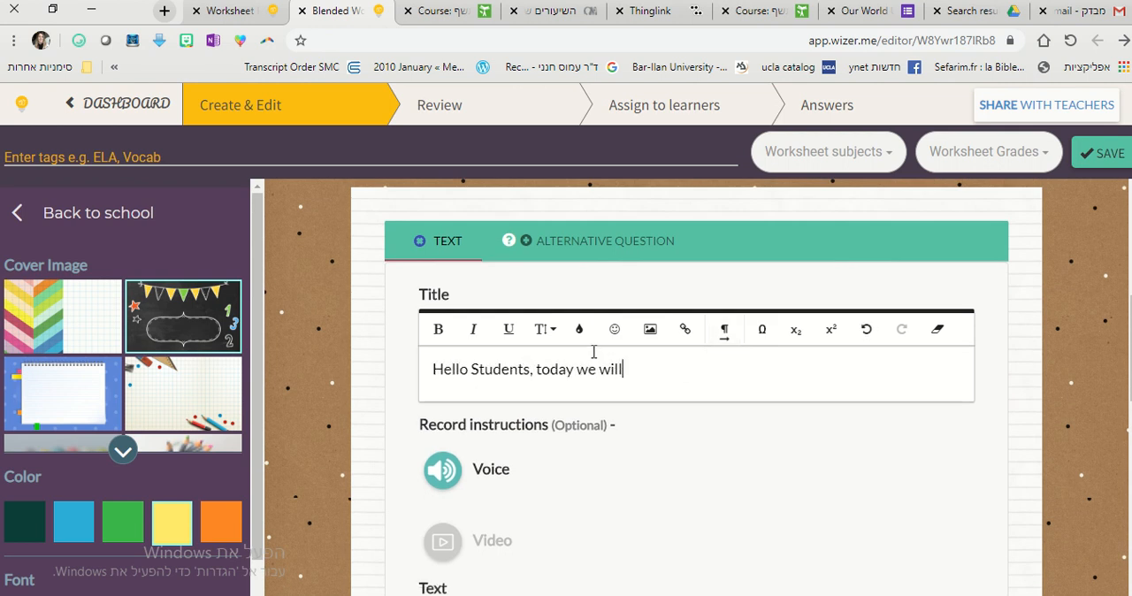
pyautogui.write(' learn abotu')
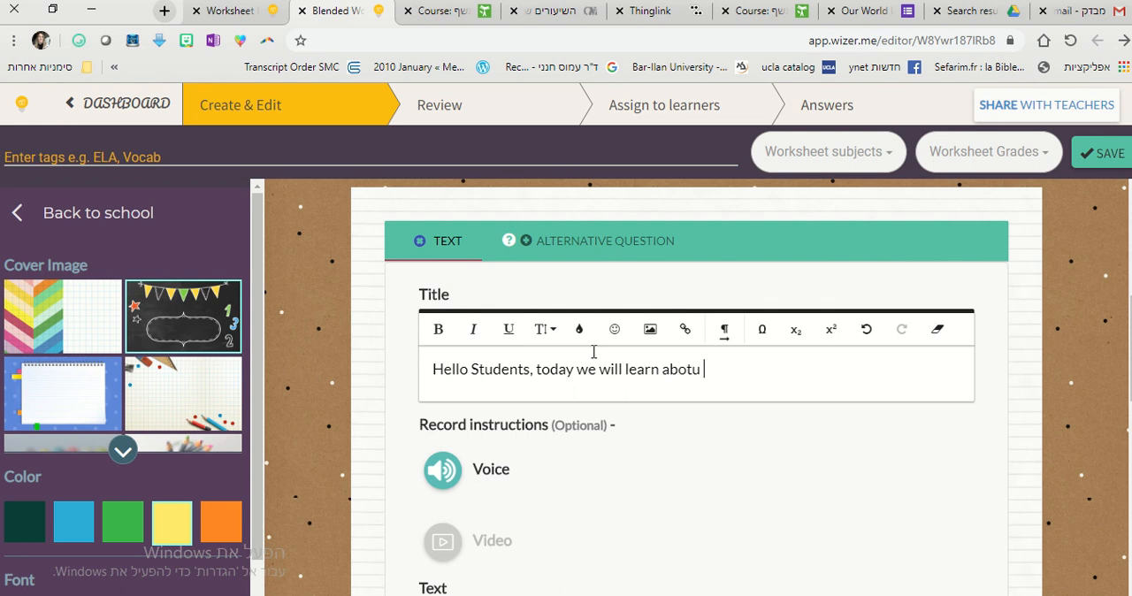
pyautogui.write(' new verbs.')
pyautogui.press('Return')
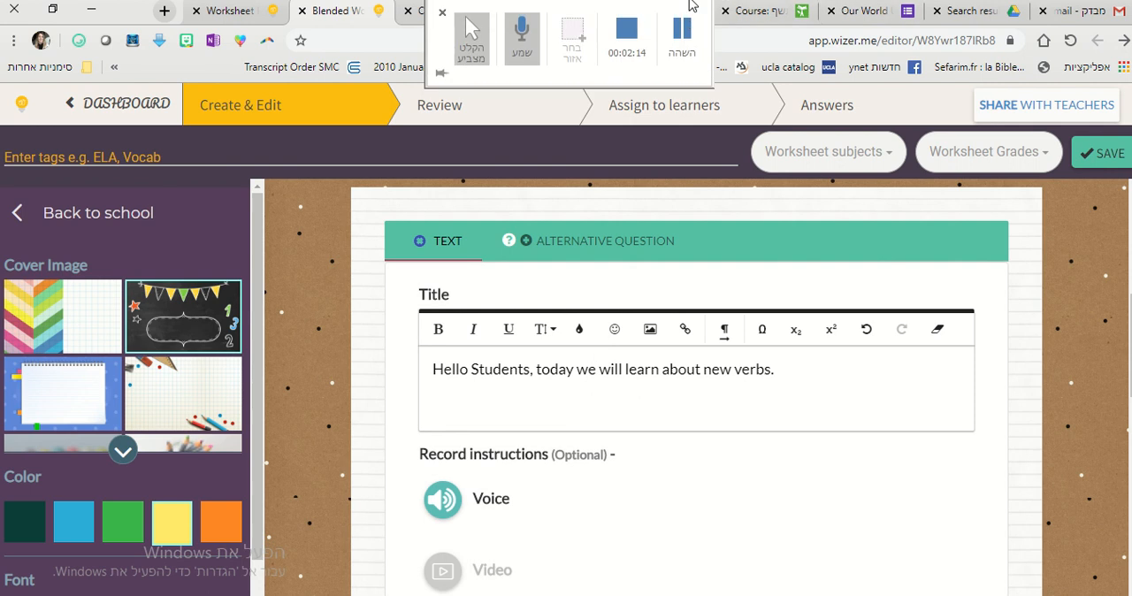
# Record voice instructions of about 8 seconds for the Text task, allowing microphone access, then upload and play back the recording.
pyautogui.scroll(-1, 672, 149)
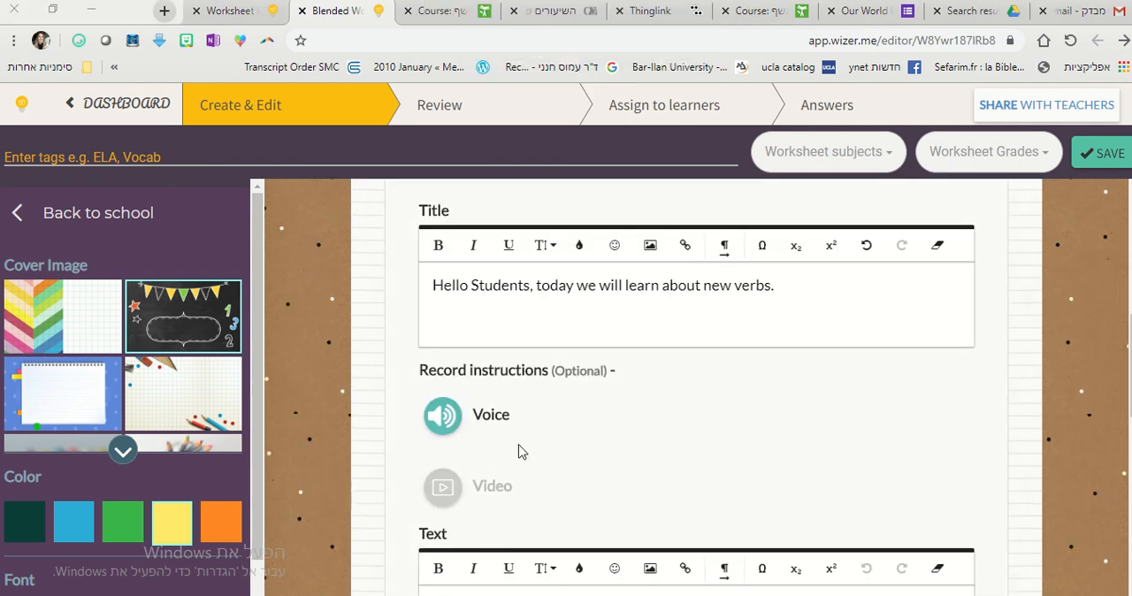
pyautogui.click(455, 415)
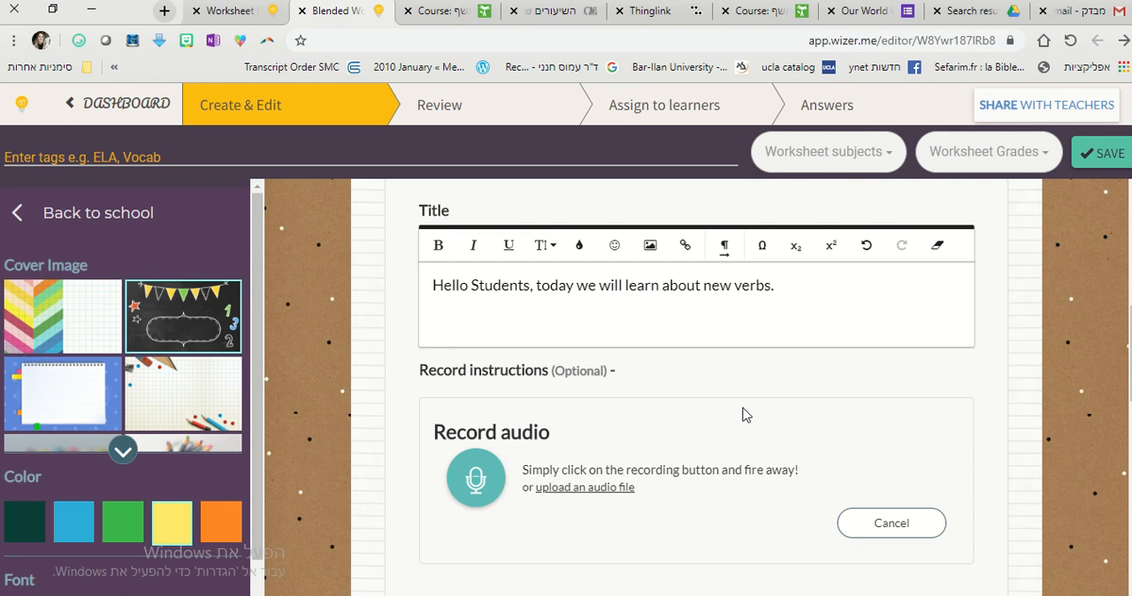
pyautogui.scroll(-1, 740, 412)
pyautogui.click(470, 396)
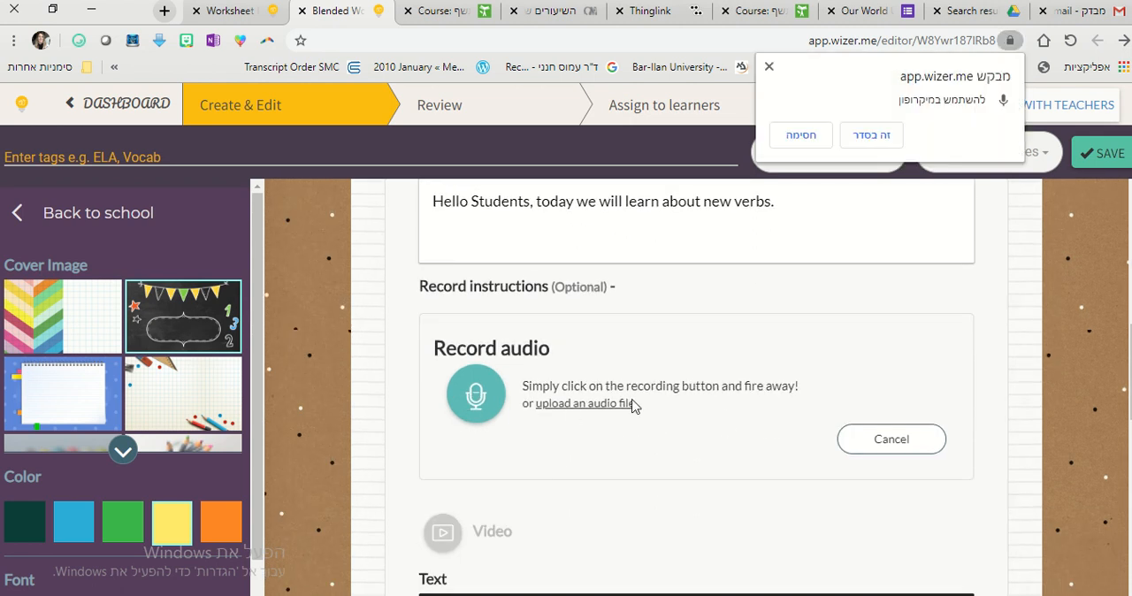
pyautogui.click(878, 137)
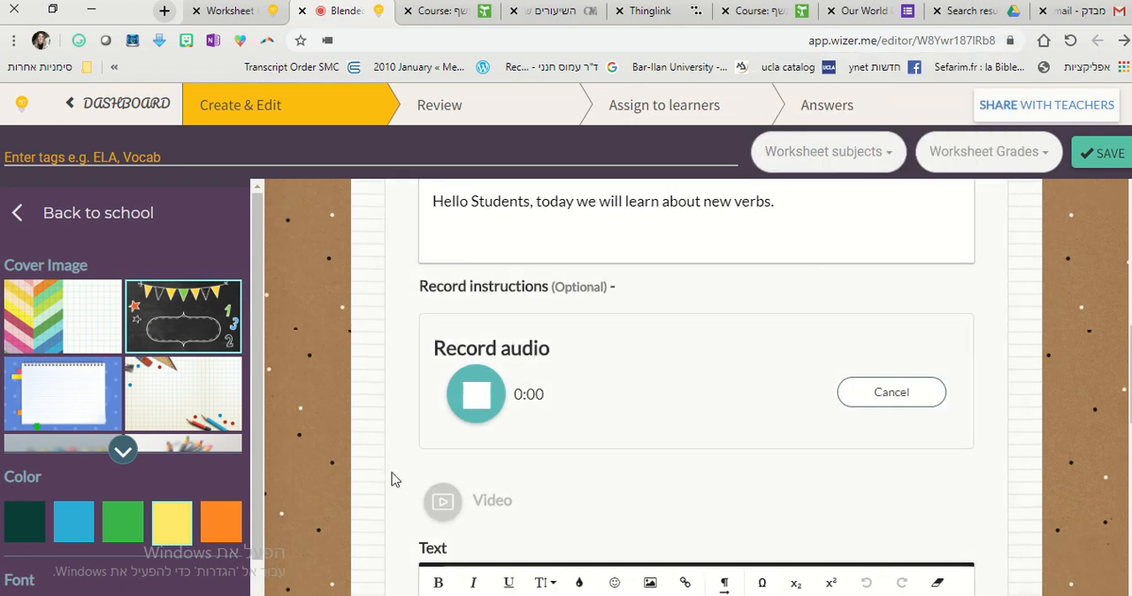
pyautogui.scroll(-2, 391, 477)
pyautogui.scroll(1, 392, 478)
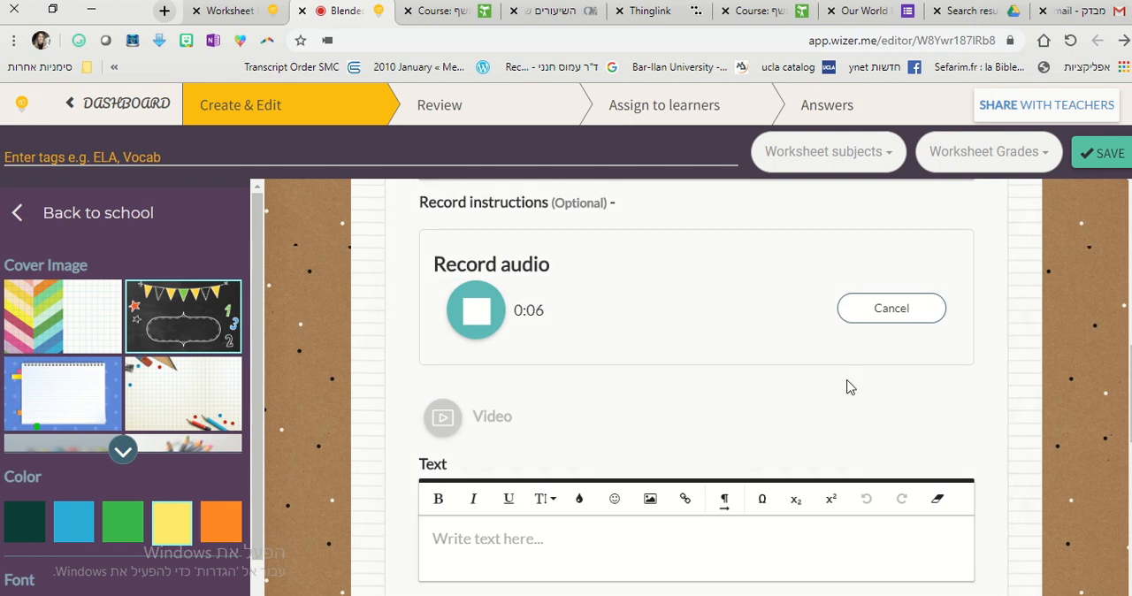
pyautogui.click(473, 314)
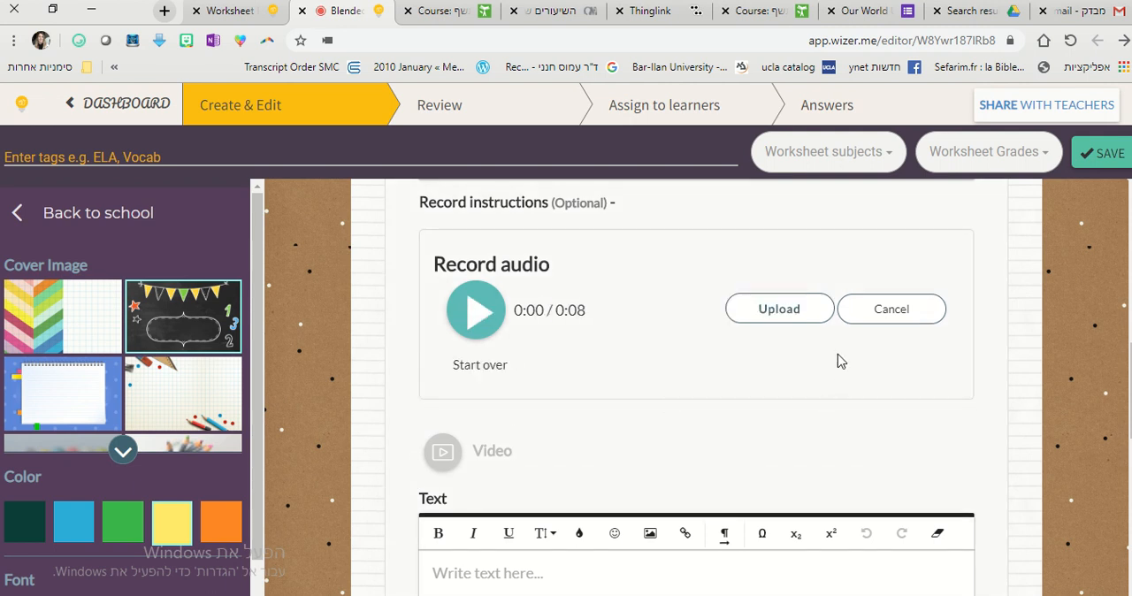
pyautogui.click(779, 314)
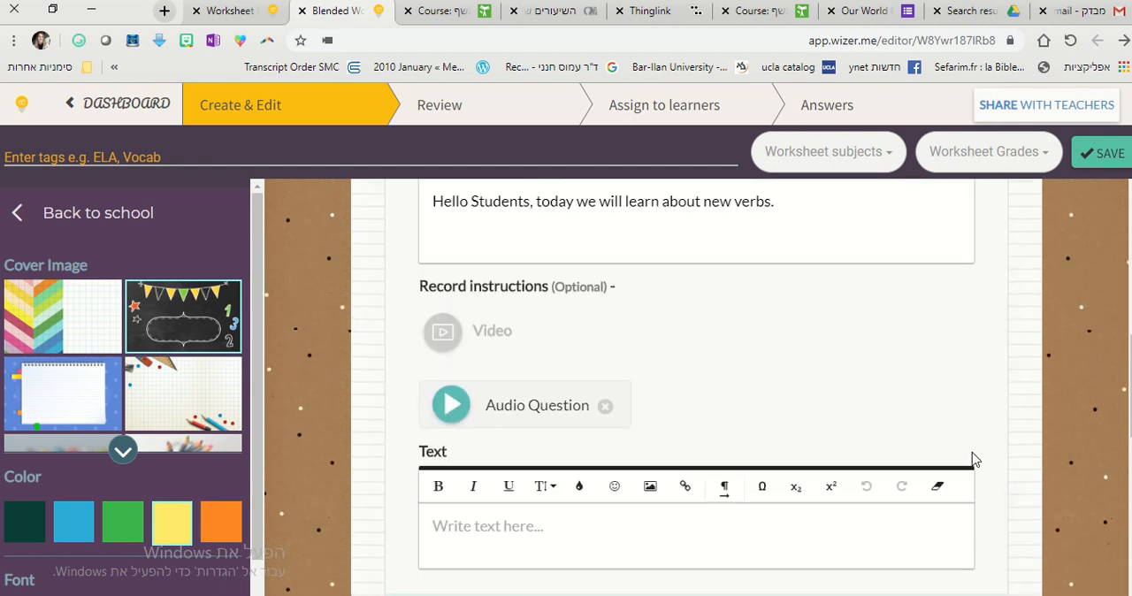
pyautogui.click(451, 412)
pyautogui.scroll(1, 335, 424)
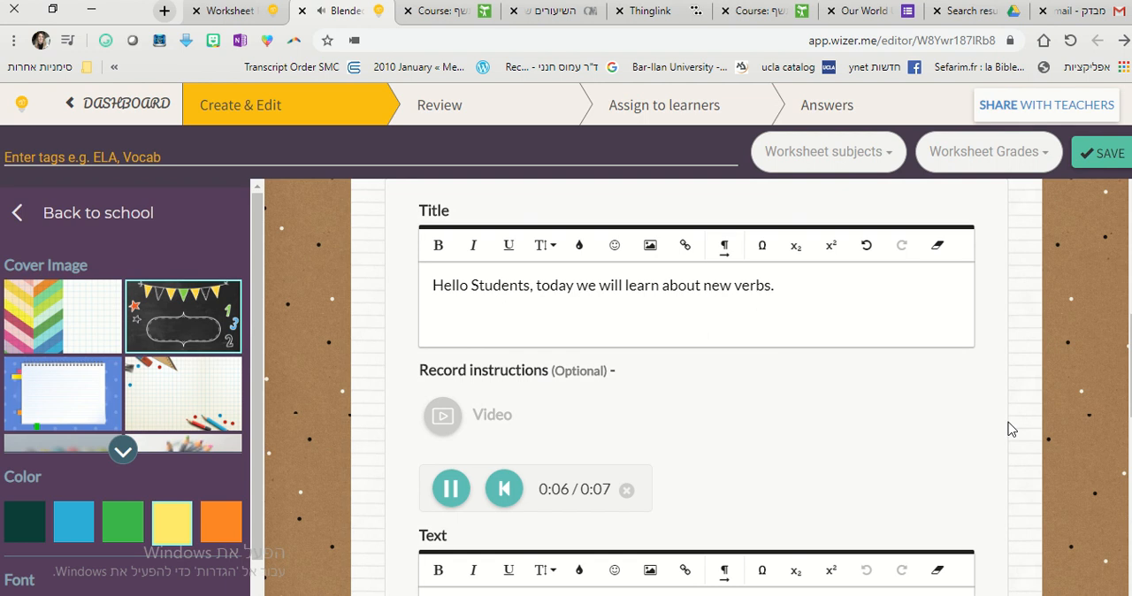
# Add a Multiple Choice task with the question "I like to ________ 34km every week.".
pyautogui.scroll(-5, 1008, 430)
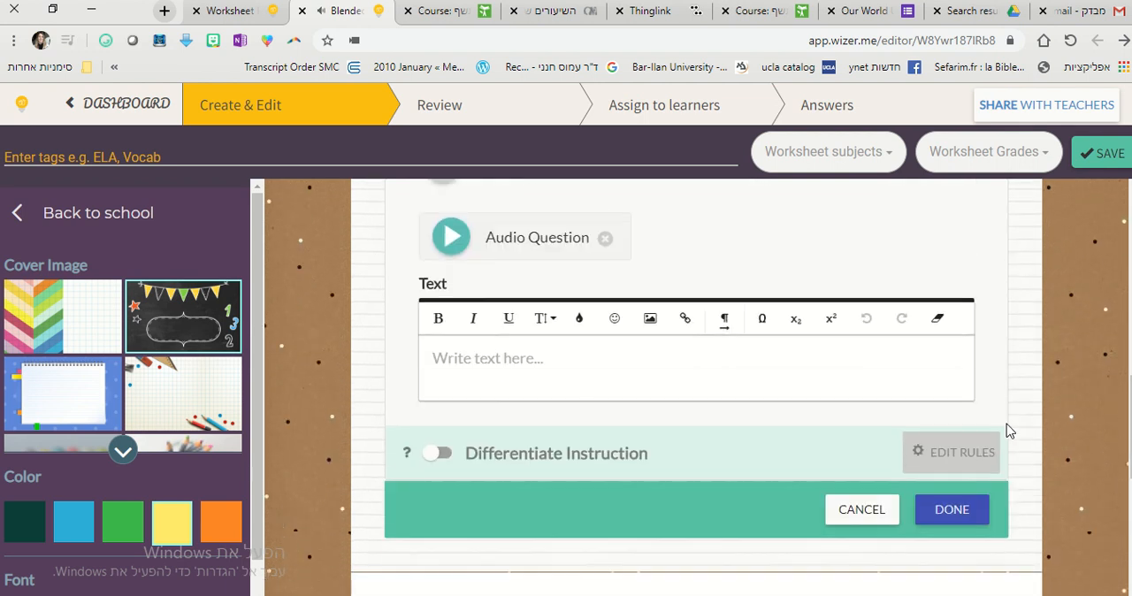
pyautogui.scroll(-3, 1005, 431)
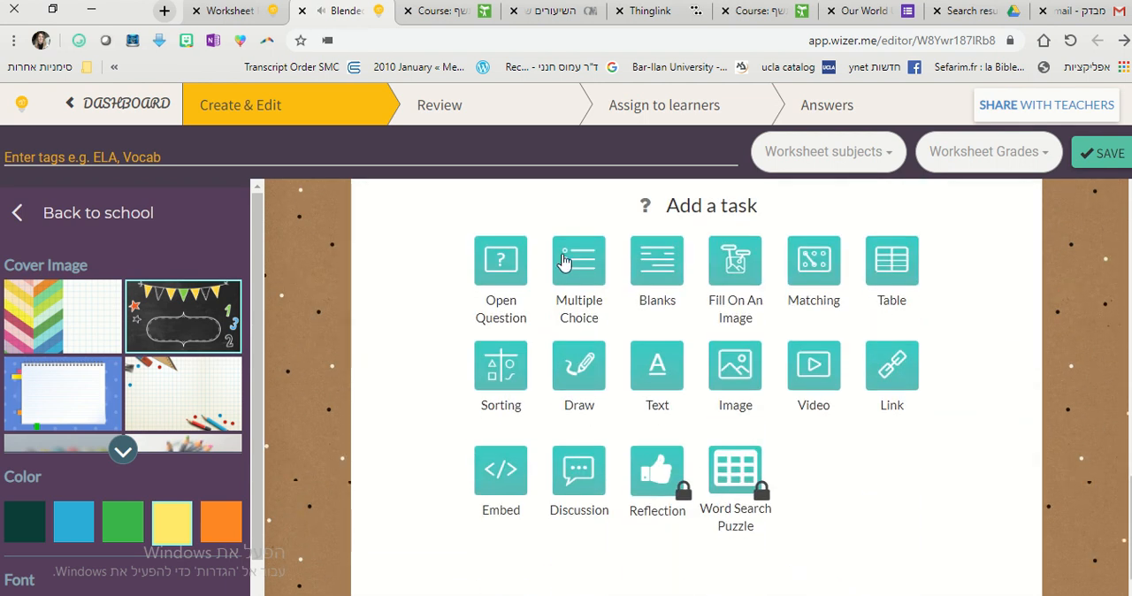
pyautogui.scroll(1, 958, 425)
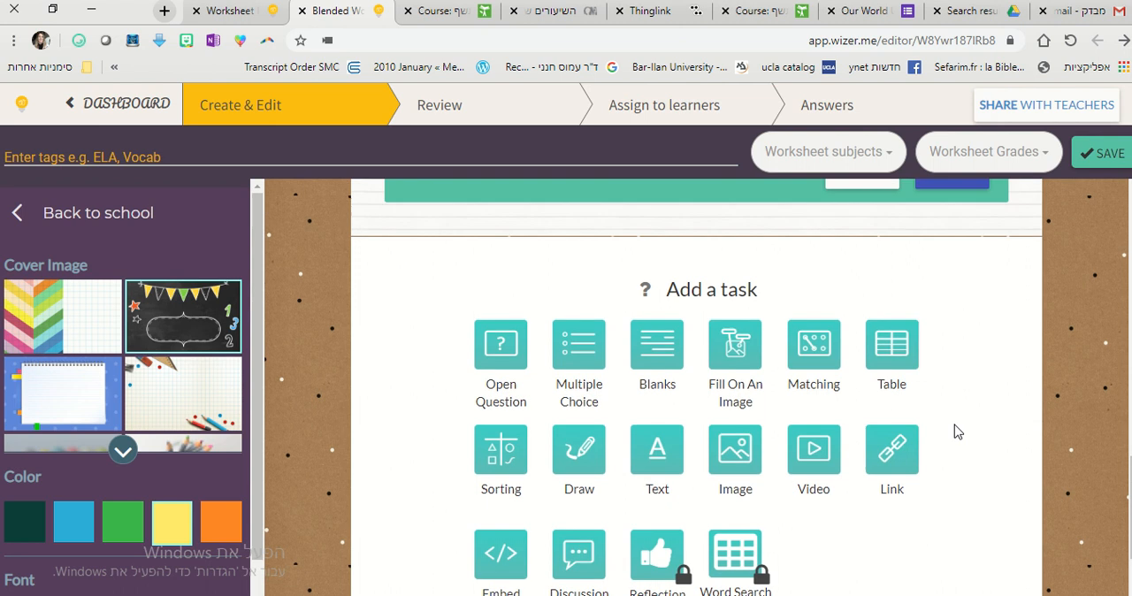
pyautogui.click(581, 353)
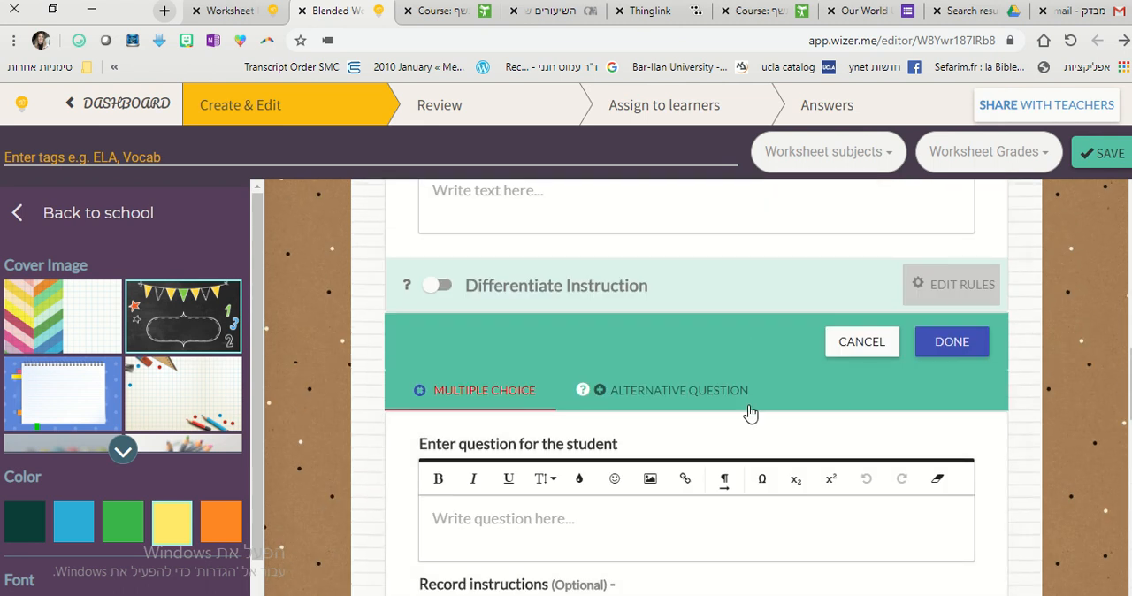
pyautogui.scroll(-1, 508, 468)
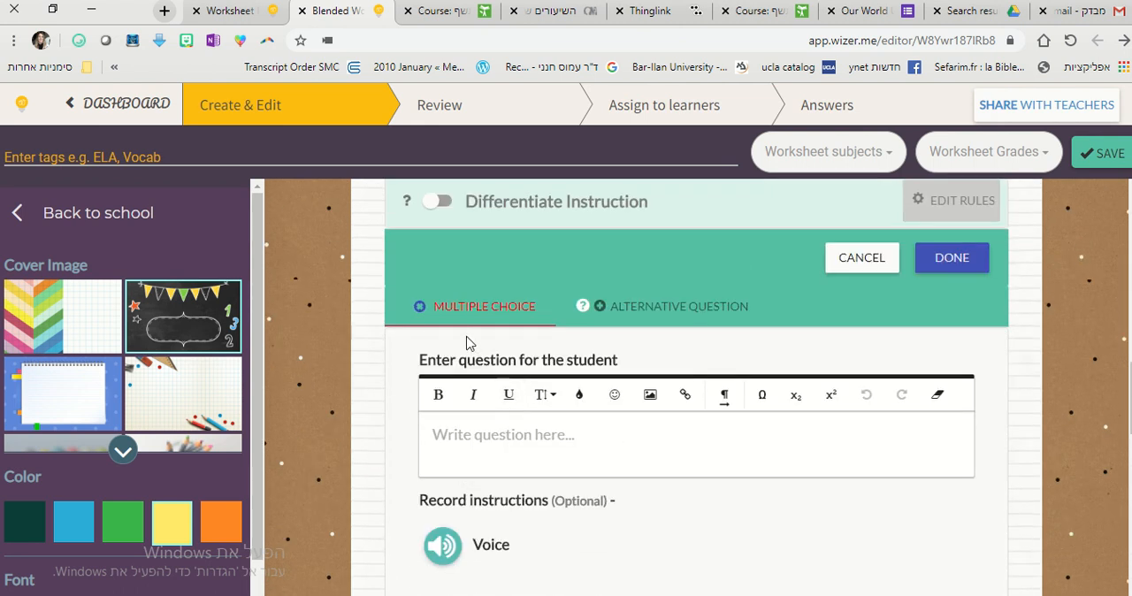
pyautogui.click(547, 444)
pyautogui.write('I like to ________')
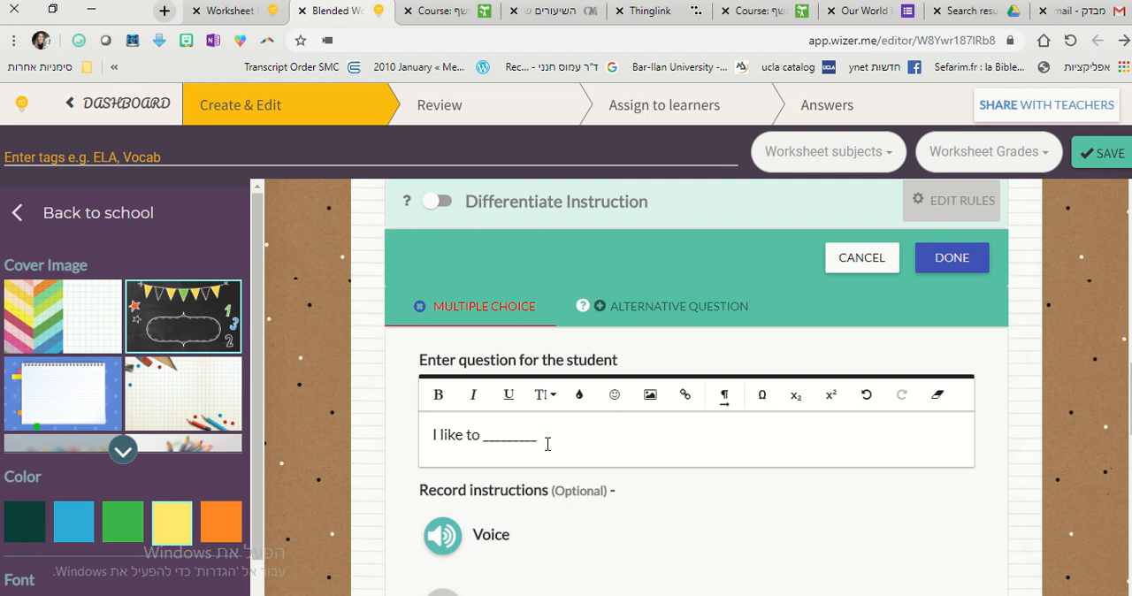
pyautogui.write('km every week.')
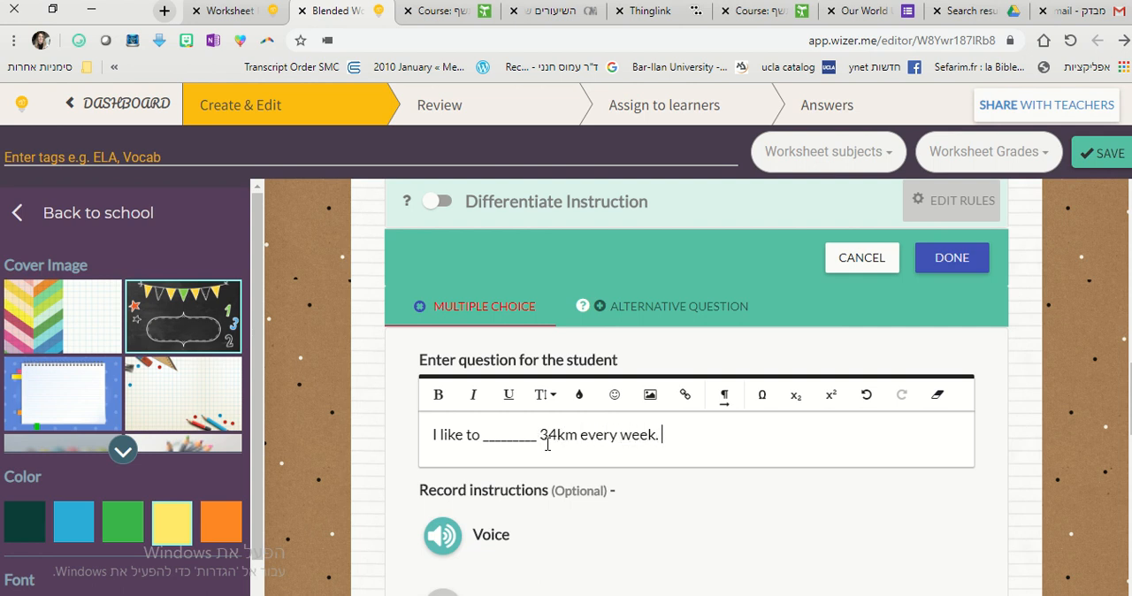
# Enter "run", "bake", "climb" and "stop" as answers a to d of the multiple-choice question.
pyautogui.scroll(-4, 522, 429)
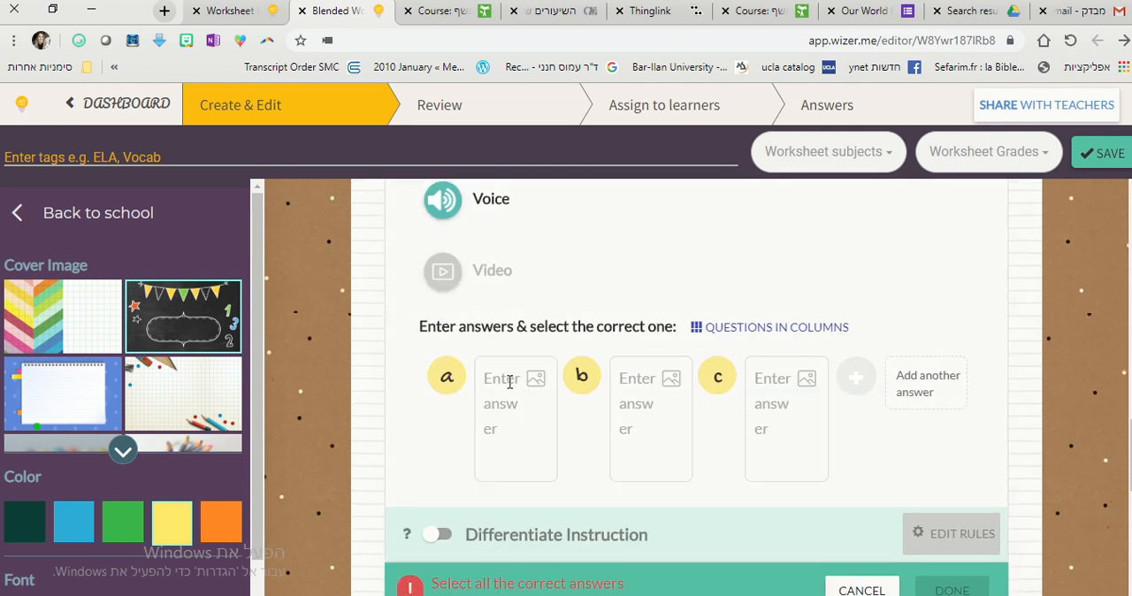
pyautogui.scroll(4, 581, 405)
pyautogui.scroll(-4, 652, 433)
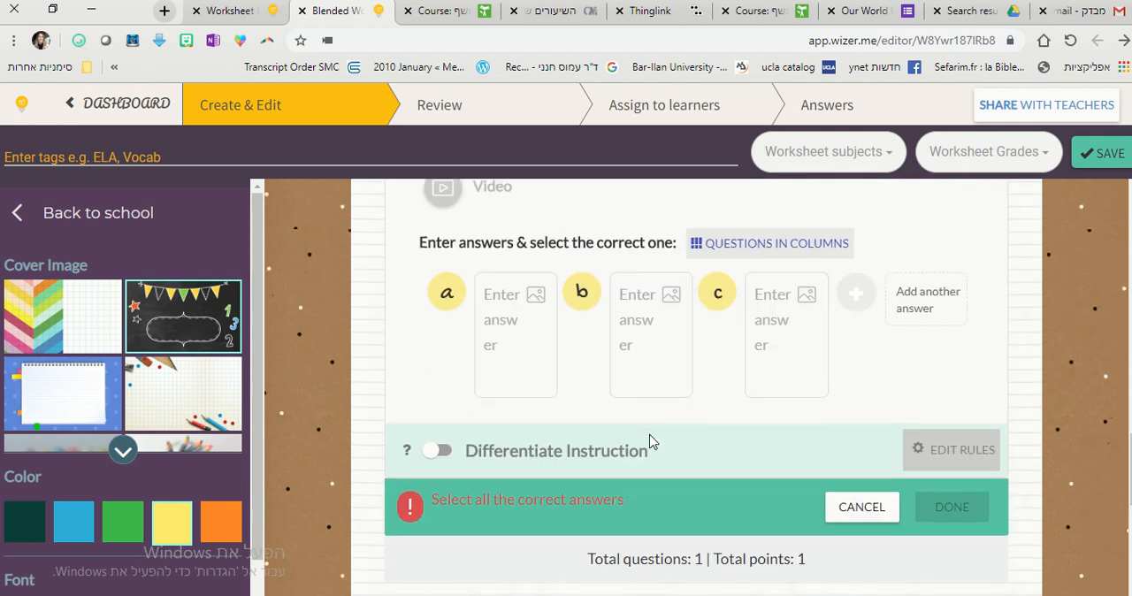
pyautogui.write('runbake')
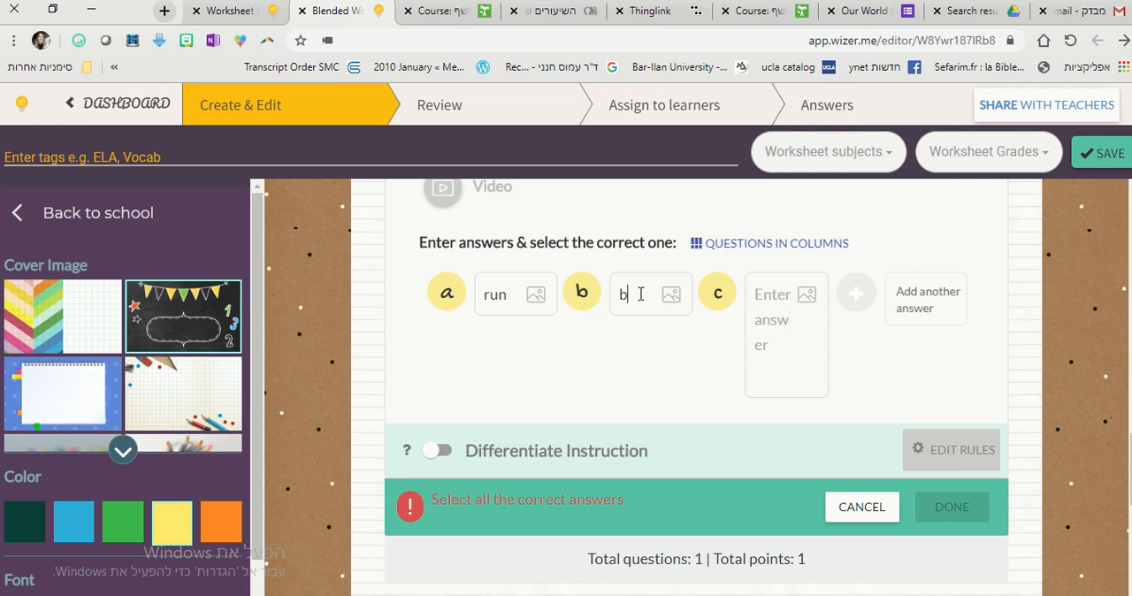
pyautogui.click(770, 299)
pyautogui.write('climb')
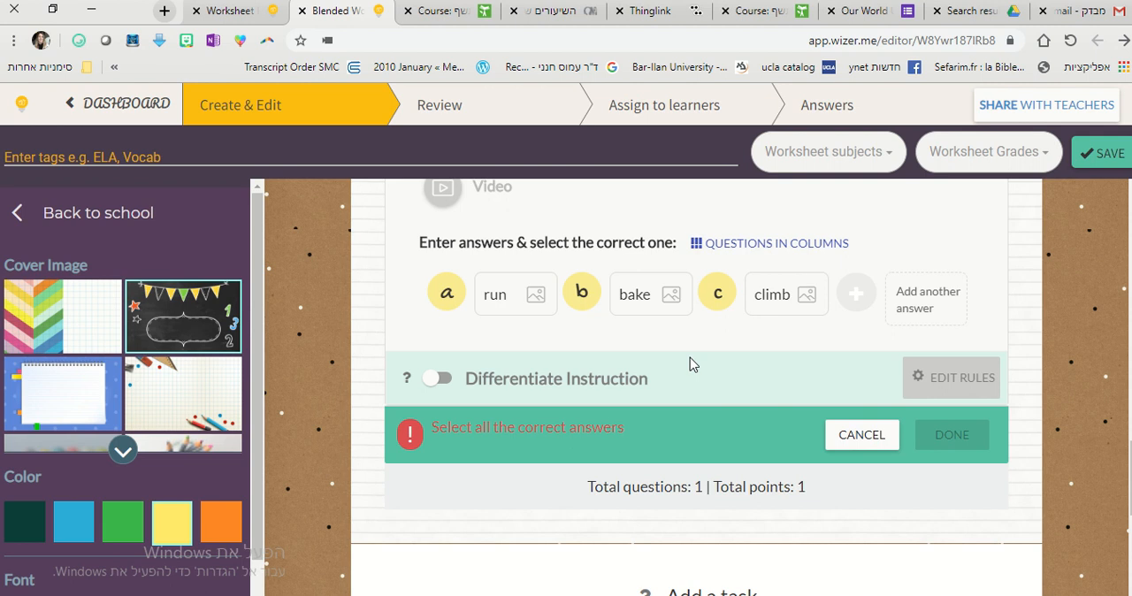
pyautogui.scroll(1, 831, 375)
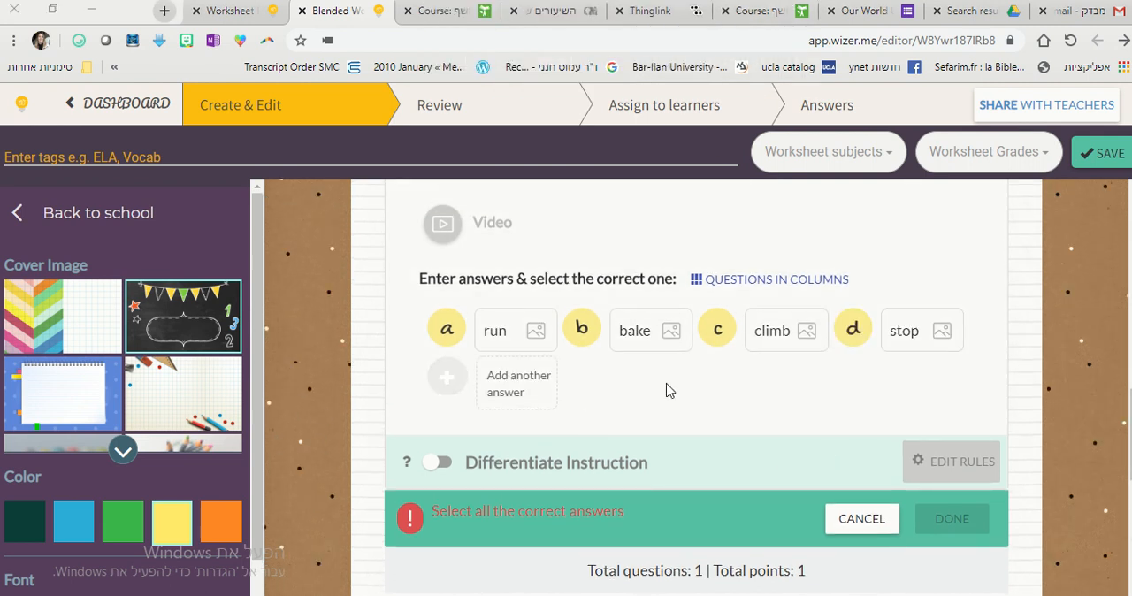
# Stack the multiple-choice answers in a single column, mark "run" as the correct one and finish the task.
pyautogui.click(739, 283)
pyautogui.click(739, 283)
pyautogui.click(739, 283)
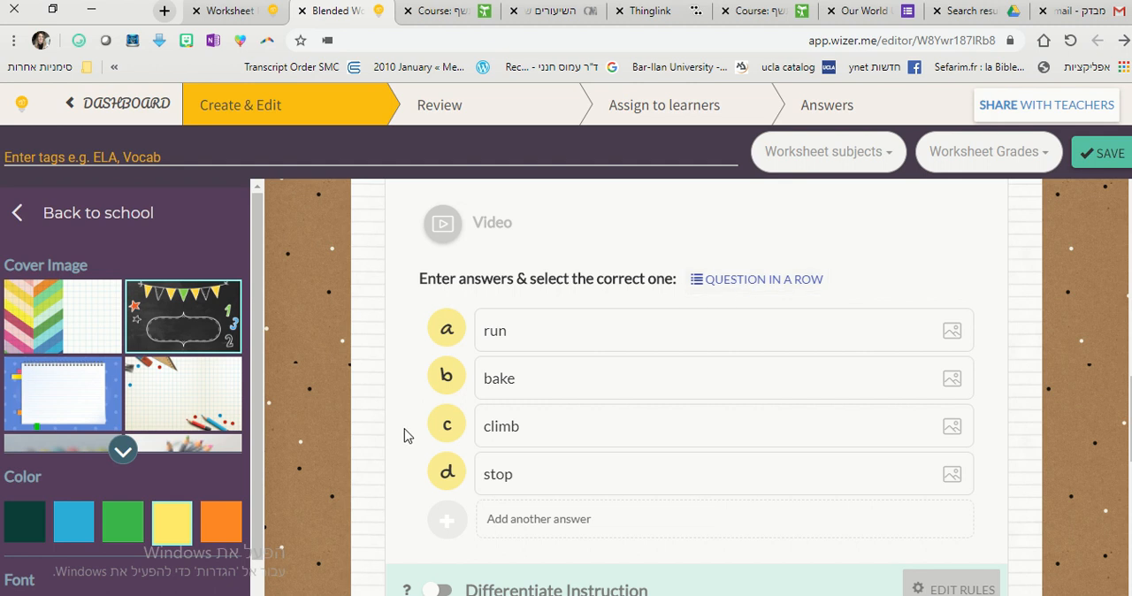
pyautogui.click(447, 329)
pyautogui.scroll(2, 379, 419)
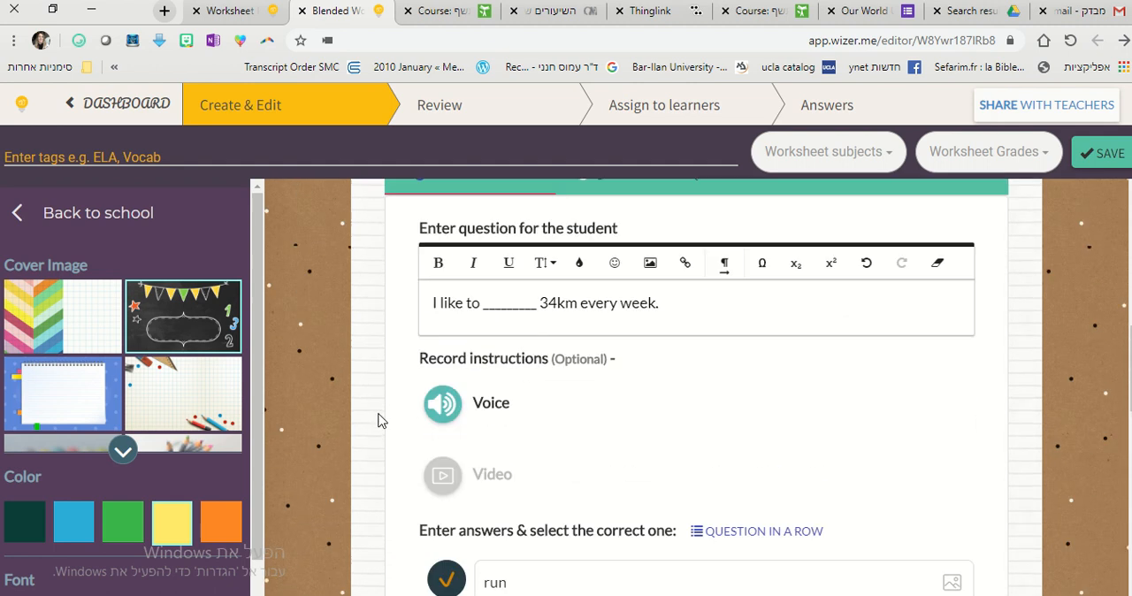
pyautogui.scroll(-6, 380, 418)
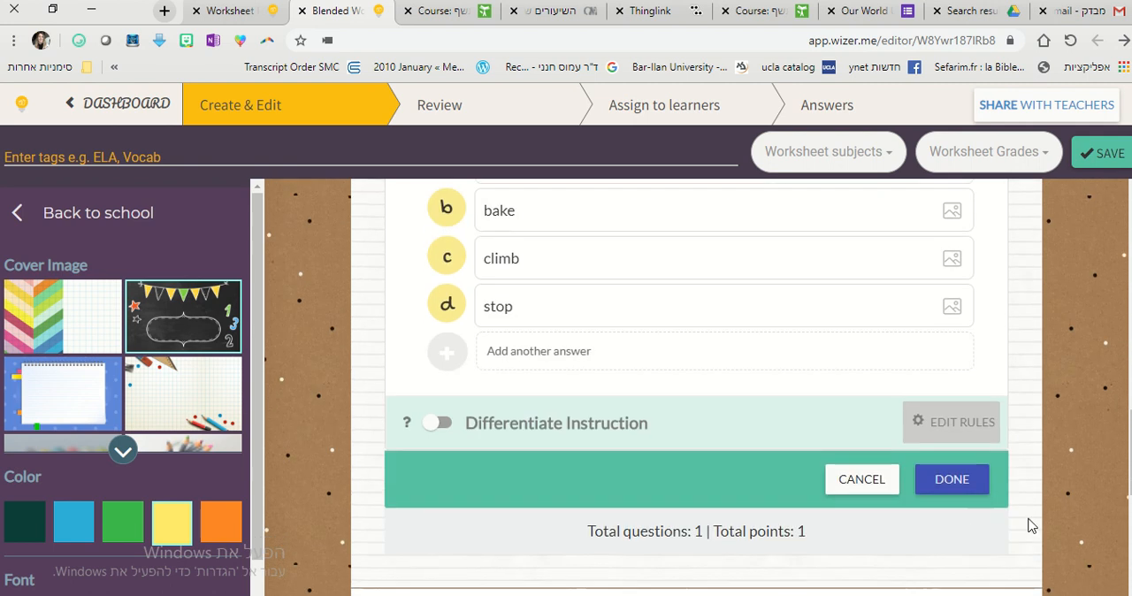
pyautogui.click(951, 479)
pyautogui.scroll(2, 980, 500)
pyautogui.scroll(4, 979, 501)
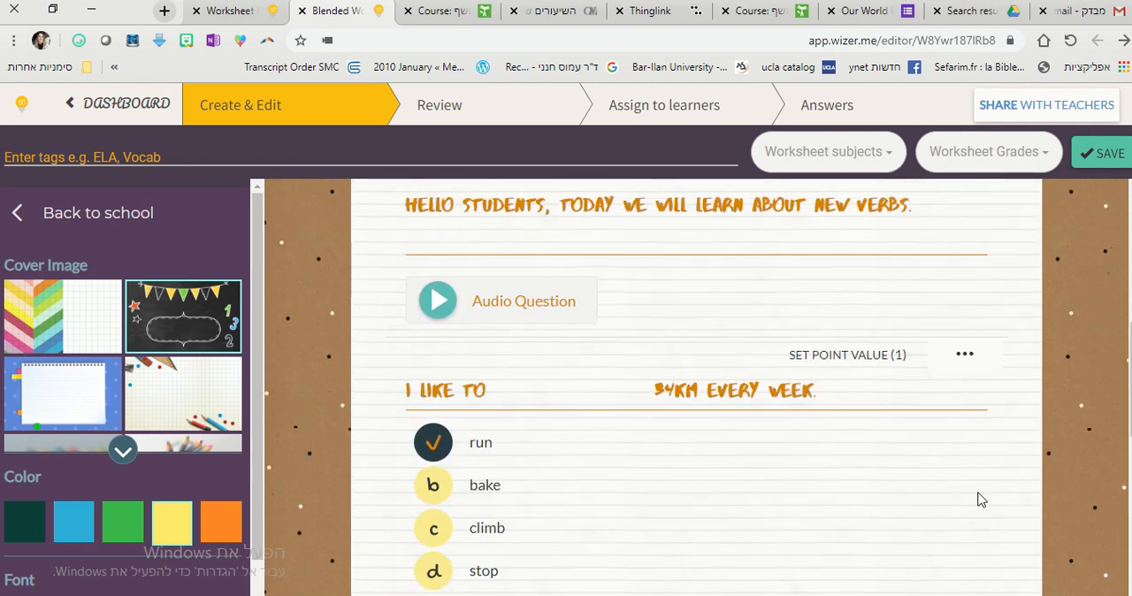
# Add a Blanks task and paste in the three-line passage starting "Today we will talk about school:".
pyautogui.scroll(-3, 978, 497)
pyautogui.scroll(-3, 989, 498)
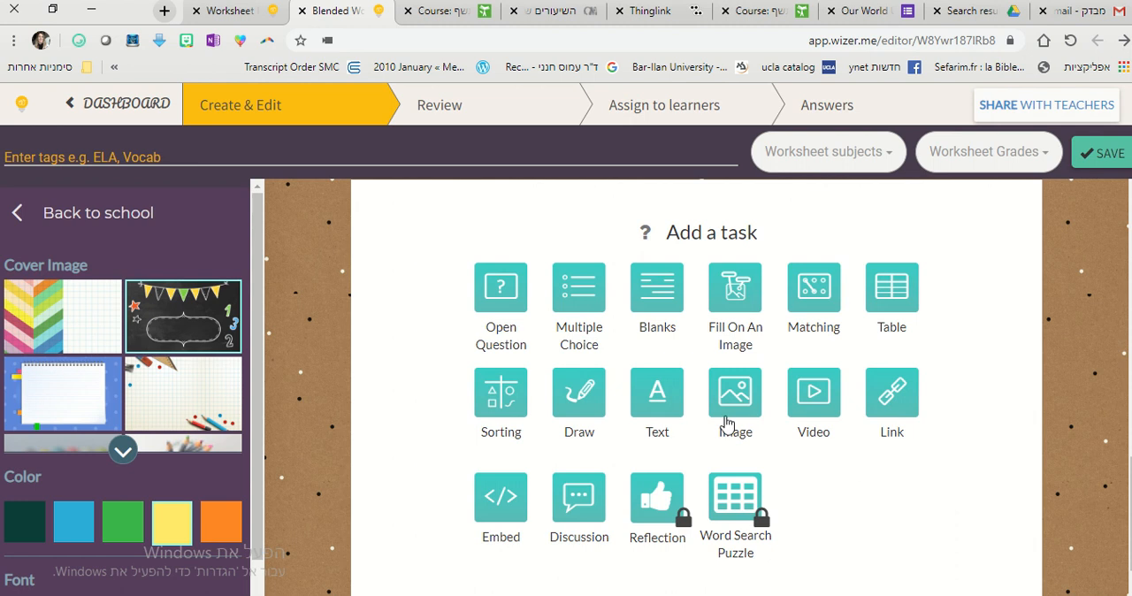
pyautogui.click(661, 294)
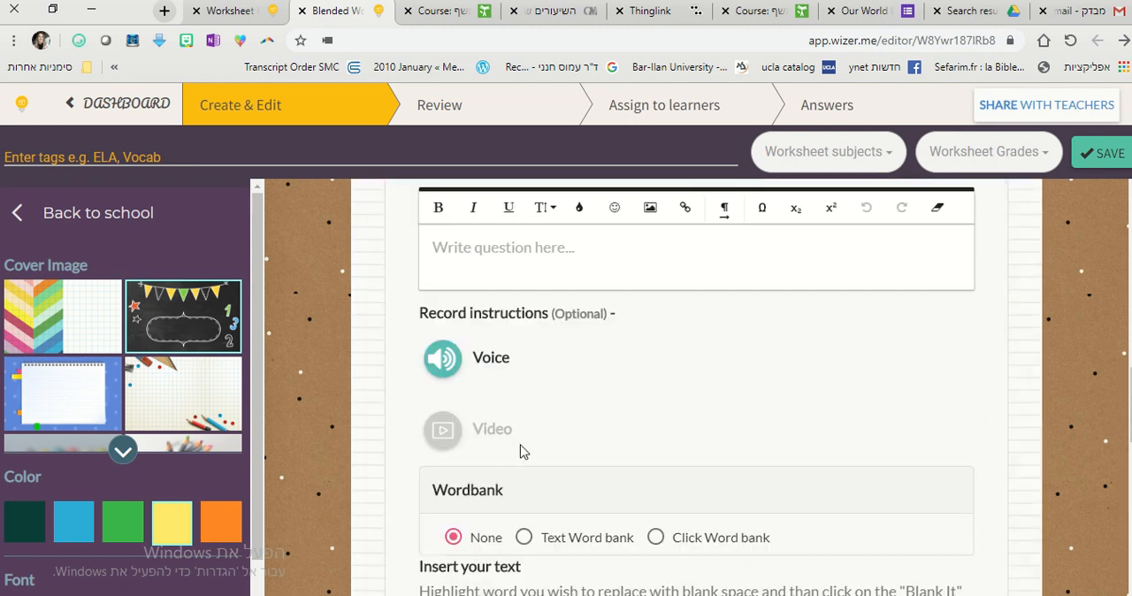
pyautogui.scroll(3, 775, 449)
pyautogui.scroll(-5, 960, 455)
pyautogui.scroll(-2, 961, 454)
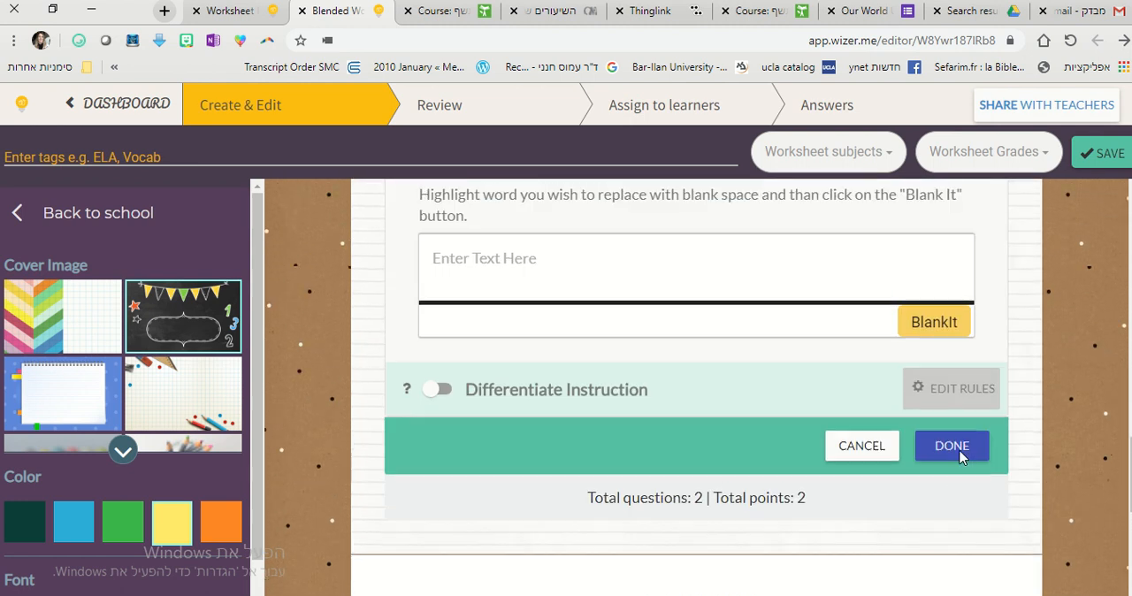
pyautogui.scroll(5, 961, 454)
pyautogui.scroll(-3, 960, 454)
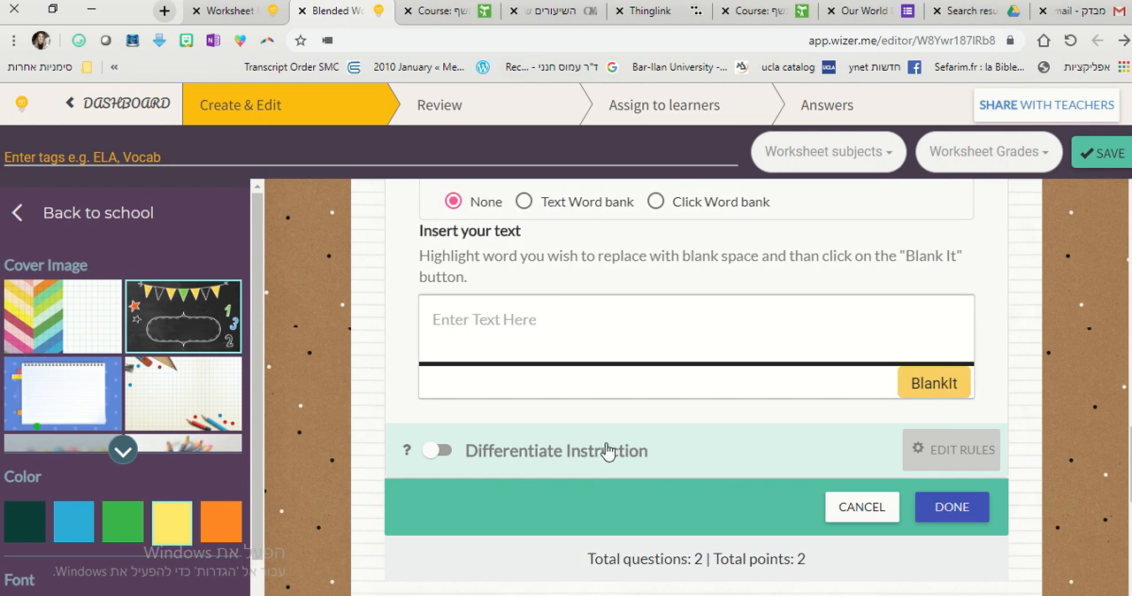
pyautogui.moveTo(710, 7)
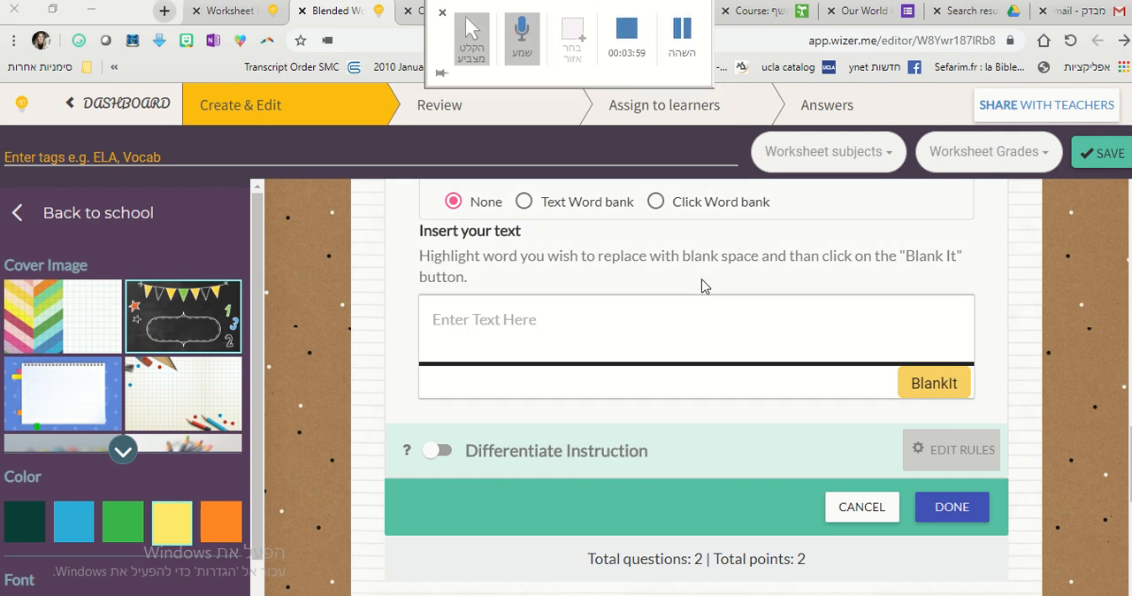
pyautogui.scroll(3, 416, 353)
pyautogui.scroll(-3, 430, 348)
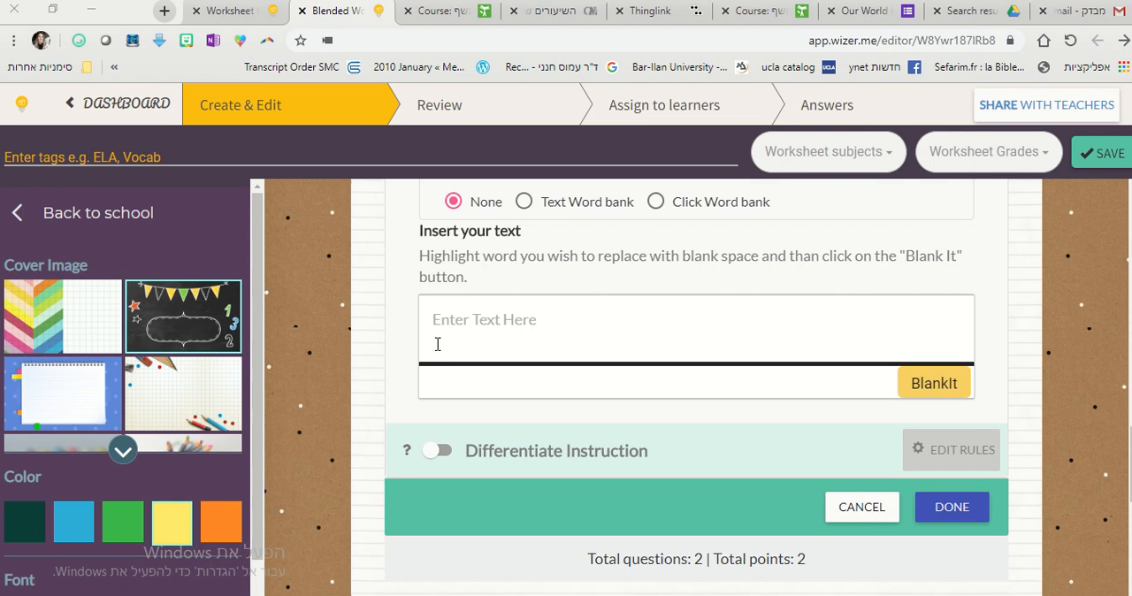
pyautogui.click(512, 327)
pyautogui.write('Today we will talk about school: Daniel gets up in the morning, gets dressed and eats breakfast. He then rides his bicycle to school.')
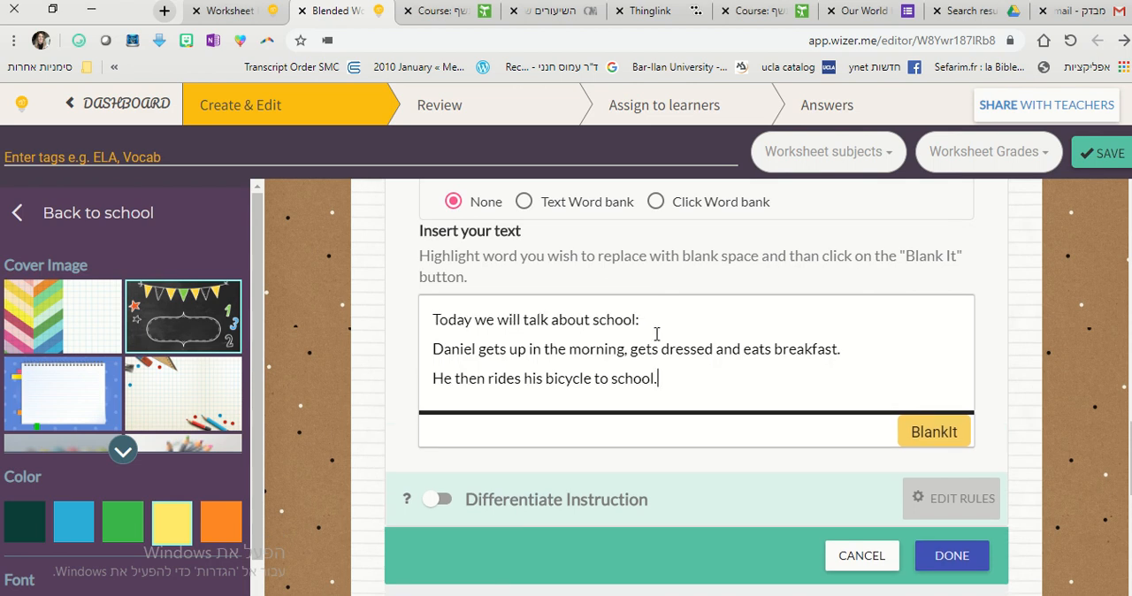
# Enter "Please fill in the correct verb:" as the student instructions of the Blanks task.
pyautogui.scroll(1, 485, 447)
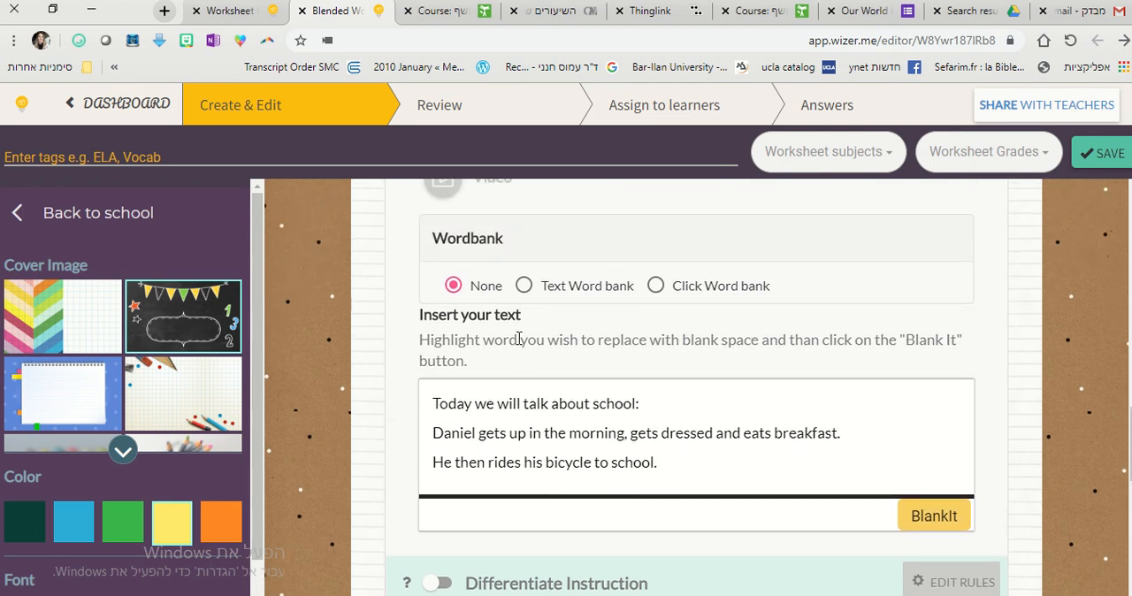
pyautogui.scroll(4, 548, 375)
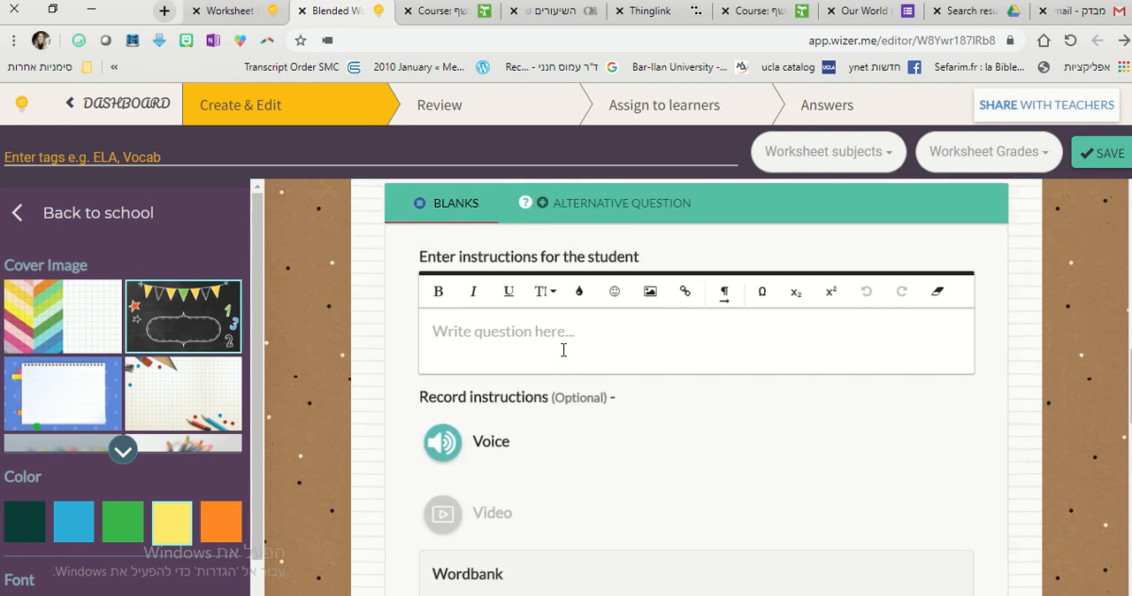
pyautogui.write('Please')
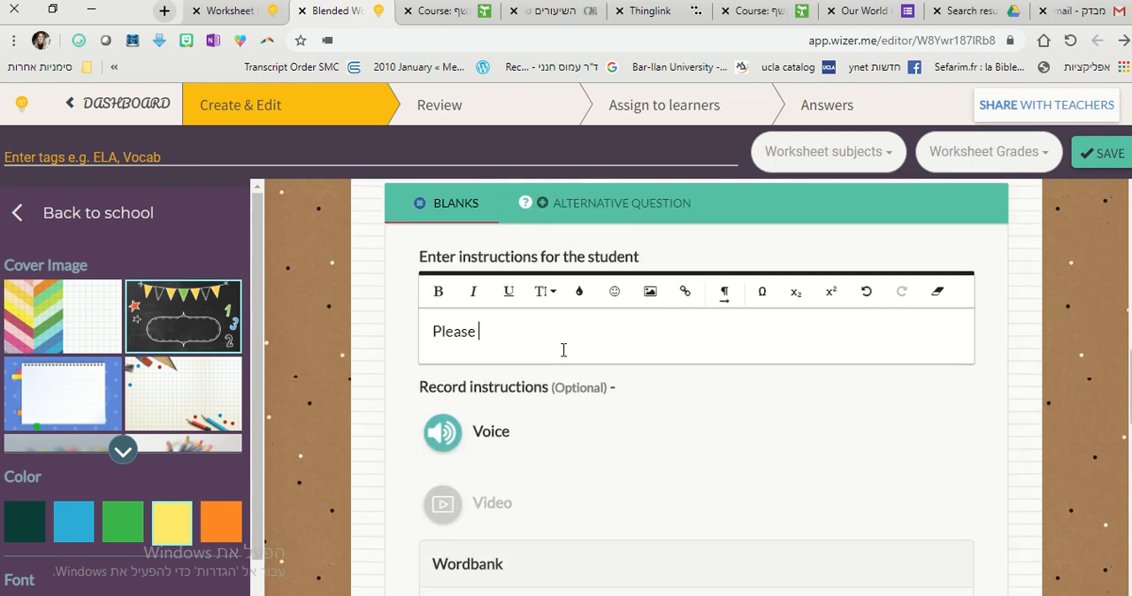
pyautogui.write(' fill in the correct verb:')
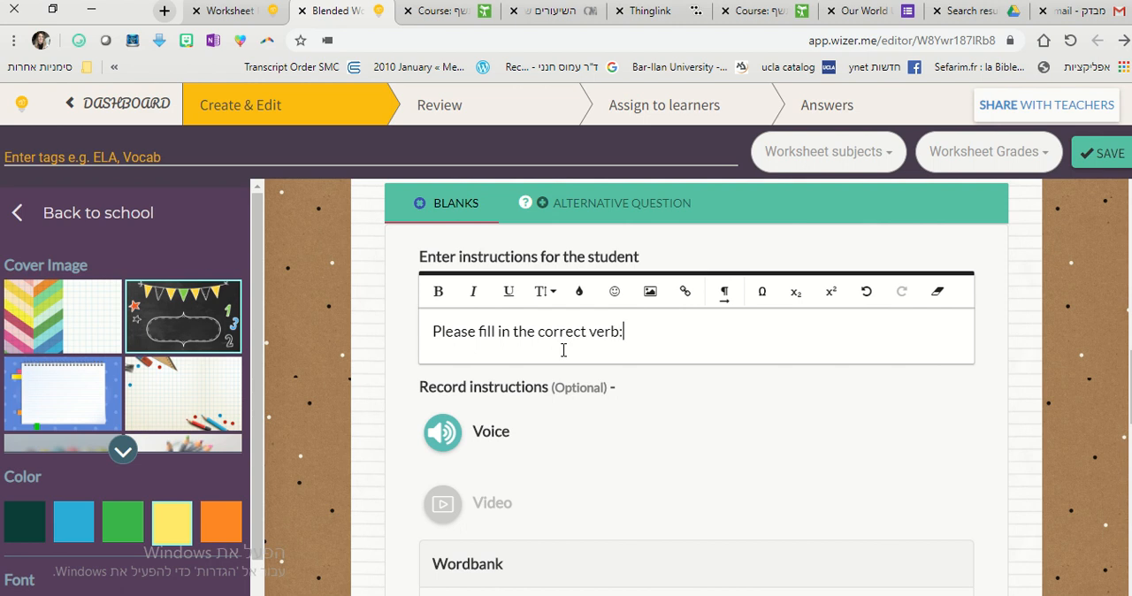
# Give the Blanks task a text word bank and turn "talk" and "gets up" in the passage into blanks.
pyautogui.scroll(-4, 563, 350)
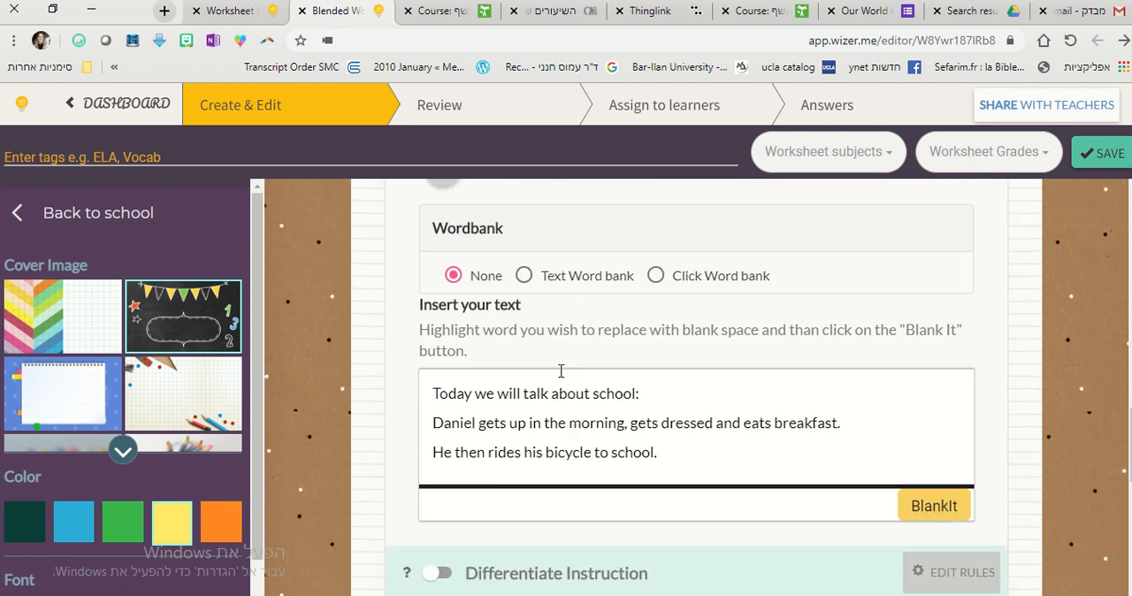
pyautogui.click(523, 274)
pyautogui.scroll(-1, 619, 309)
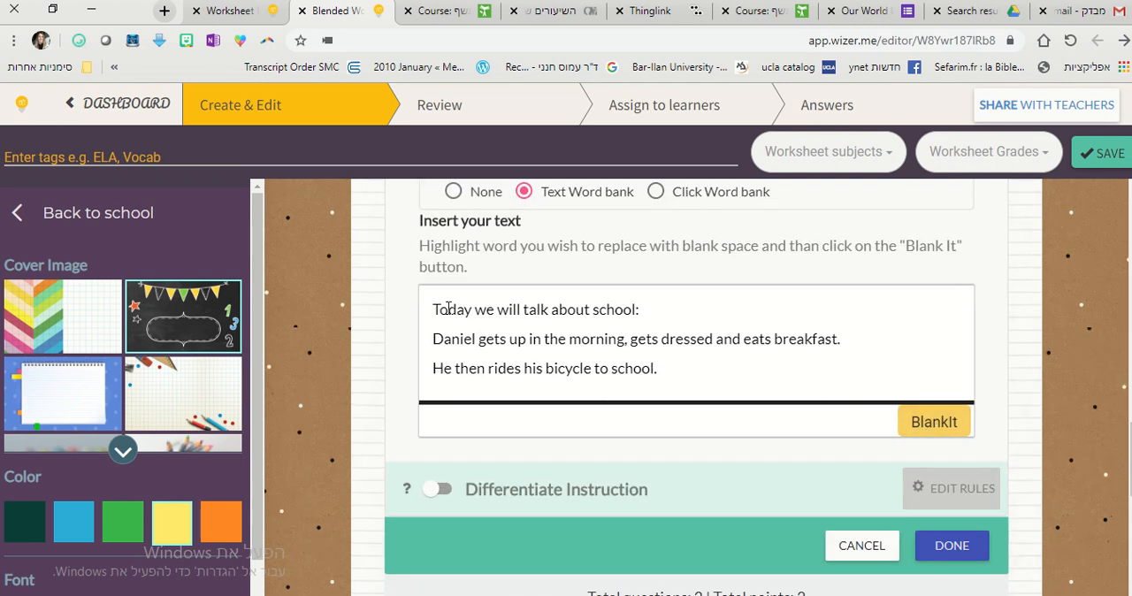
pyautogui.moveTo(523, 309); pyautogui.dragTo(548, 309)
pyautogui.click(935, 433)
pyautogui.moveTo(478, 339); pyautogui.dragTo(527, 340)
pyautogui.click(930, 424)
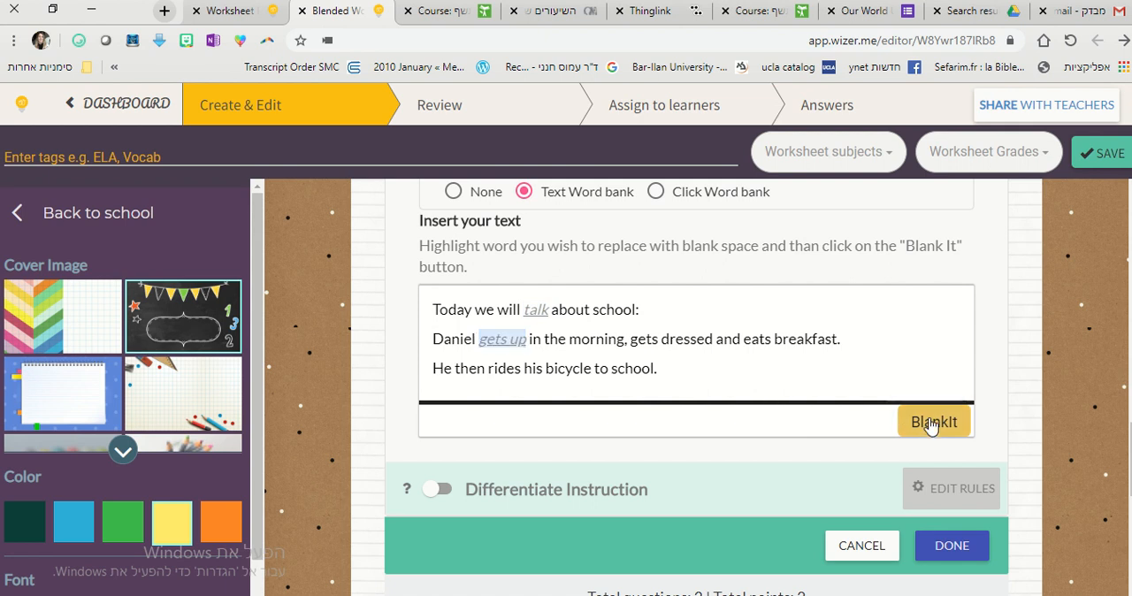
# Turn "gets dressed", "eats" and "rides" in the passage into blanks and finish the Blanks task.
pyautogui.moveTo(631, 339); pyautogui.dragTo(771, 341)
pyautogui.click(928, 427)
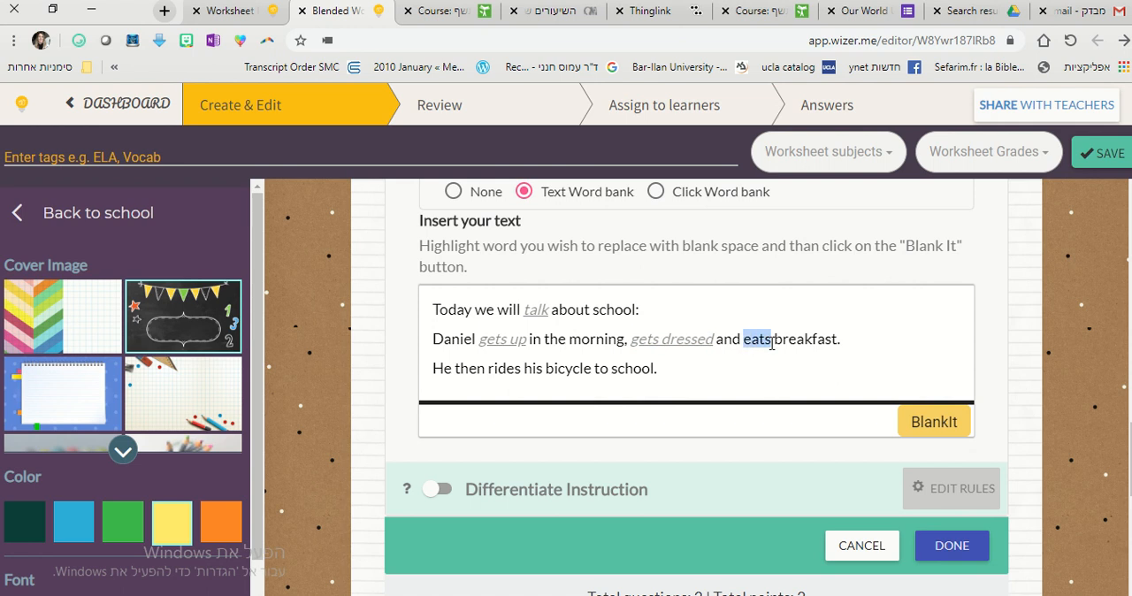
pyautogui.click(908, 433)
pyautogui.moveTo(489, 368); pyautogui.dragTo(521, 368)
pyautogui.click(934, 424)
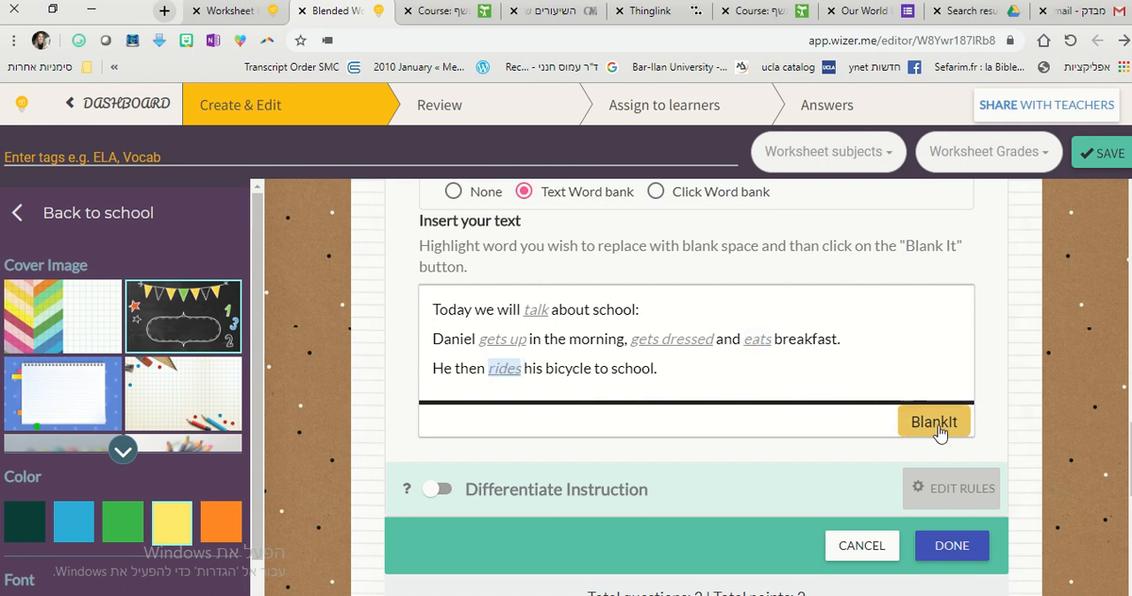
pyautogui.click(977, 475)
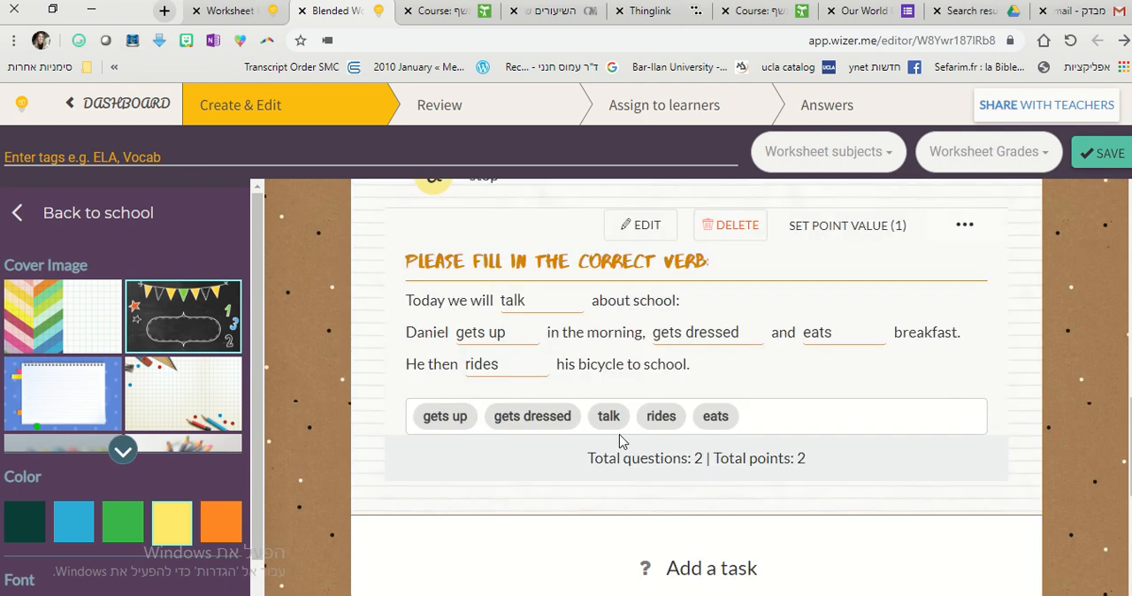
# Add a Matching task below the fill-in-the-blanks task.
pyautogui.scroll(-3, 988, 437)
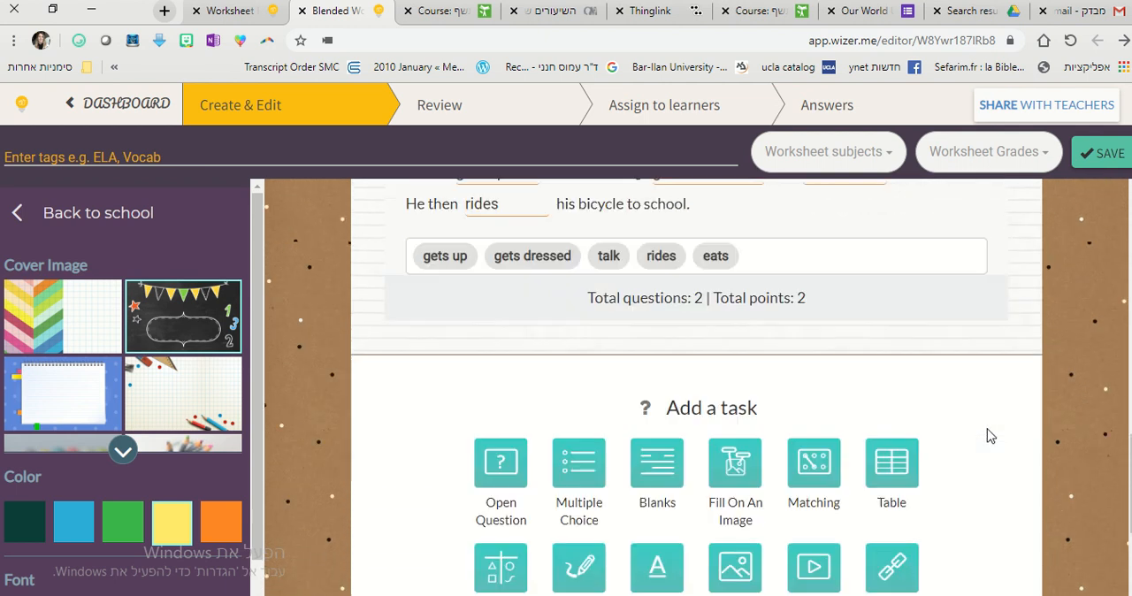
pyautogui.scroll(-1, 988, 437)
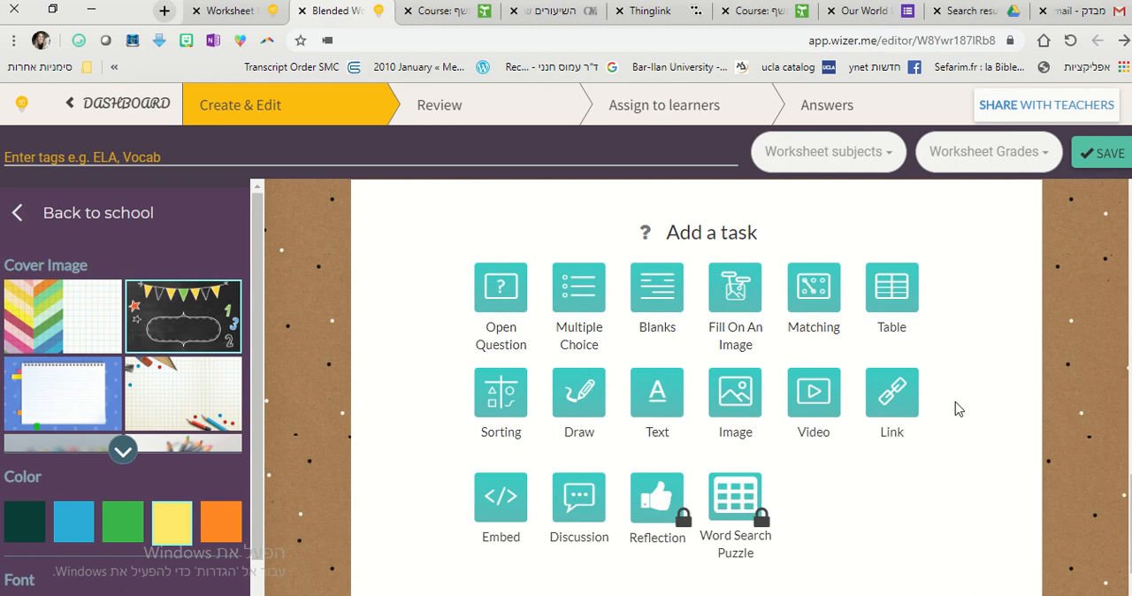
pyautogui.click(835, 297)
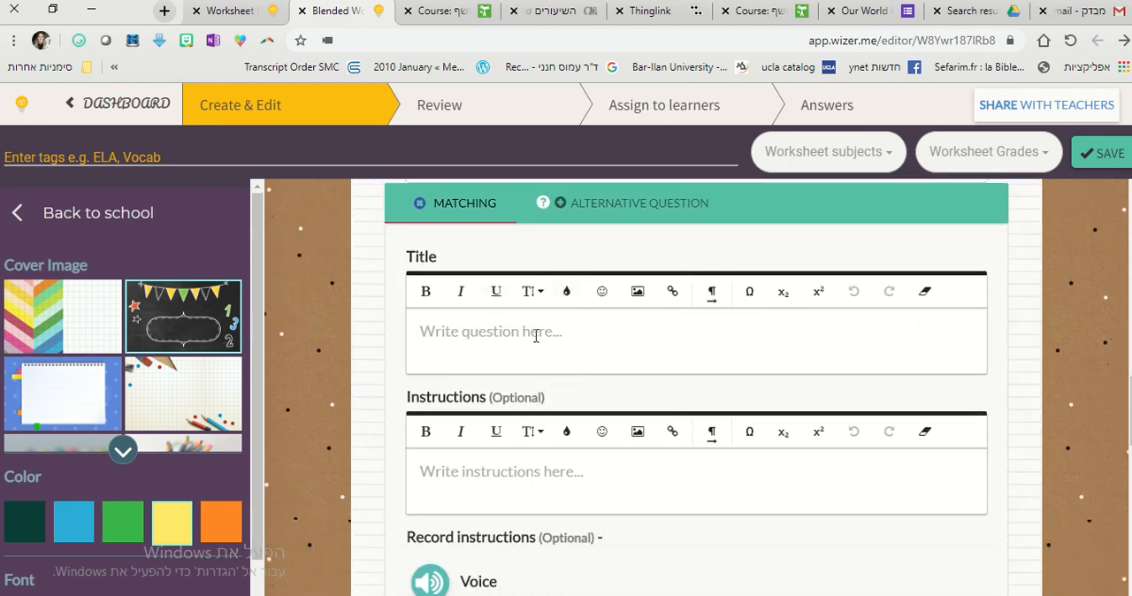
# Enter "Draw a line between the words that go together:" as the instructions of the Matching task.
pyautogui.click(540, 477)
pyautogui.scroll(-1, 548, 463)
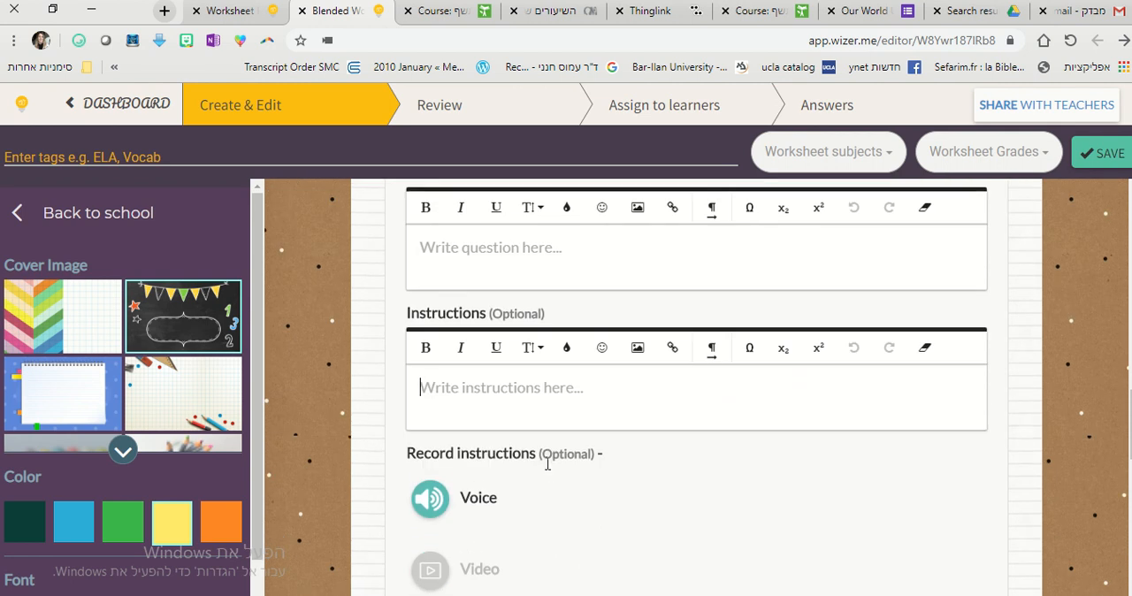
pyautogui.write('Draw a li')
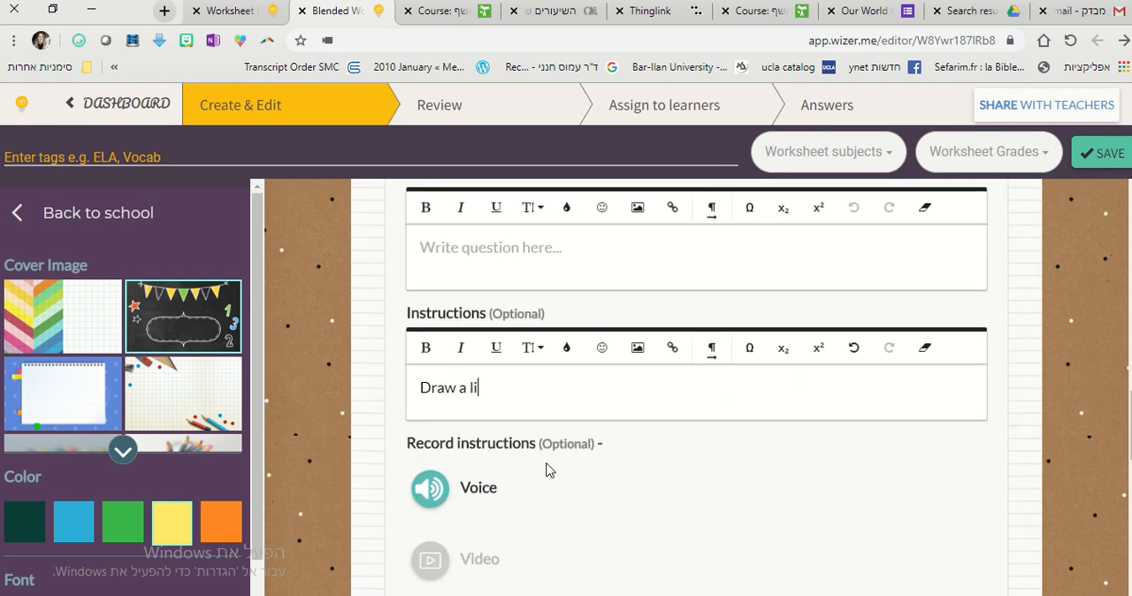
pyautogui.write('ne between the word and i')
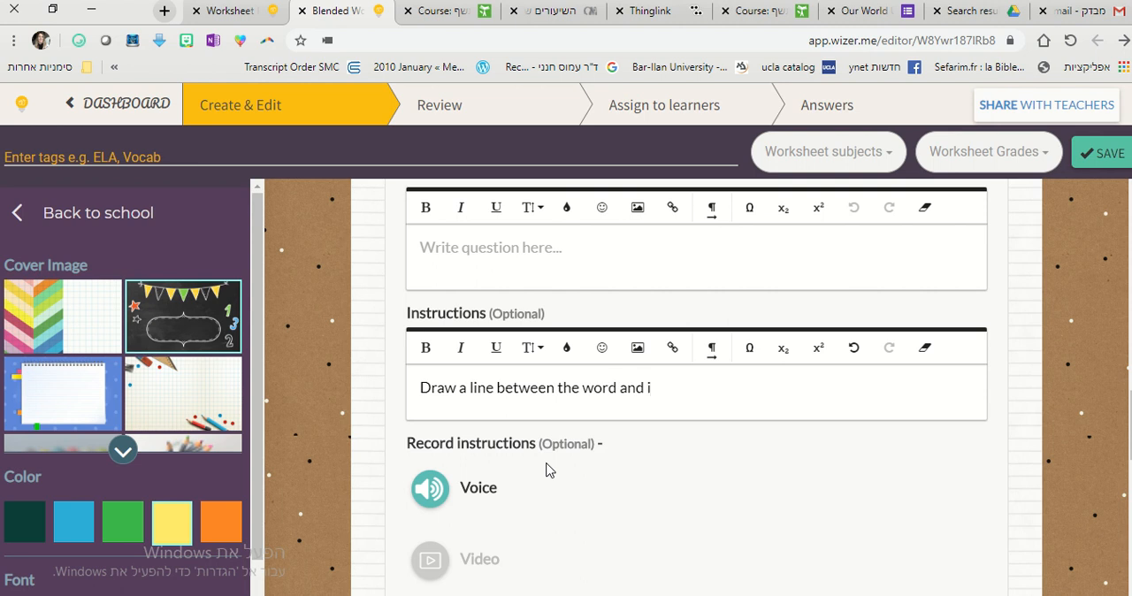
pyautogui.press('BackSpace')
pyautogui.press('BackSpace')
pyautogui.press('BackSpace')
pyautogui.press('BackSpace')
pyautogui.press('BackSpace')
pyautogui.press('BackSpace')
pyautogui.press('BackSpace')
pyautogui.press('BackSpace')
pyautogui.write('ords that go together:')
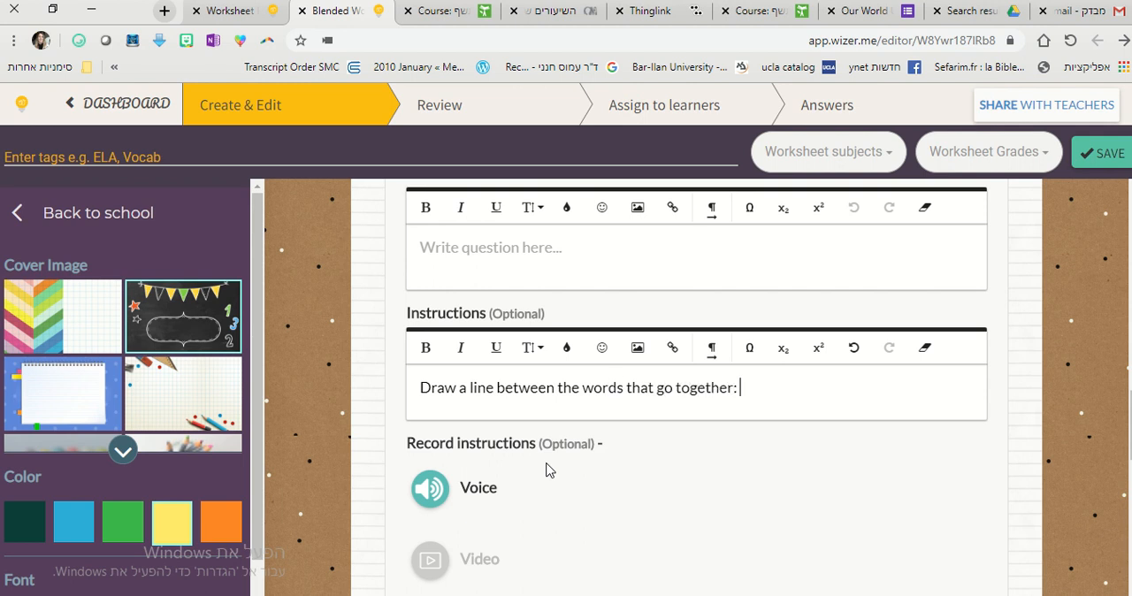
# Enter "climb" and "a mountain" as the first matching pair.
pyautogui.scroll(-4, 545, 470)
pyautogui.click(545, 325)
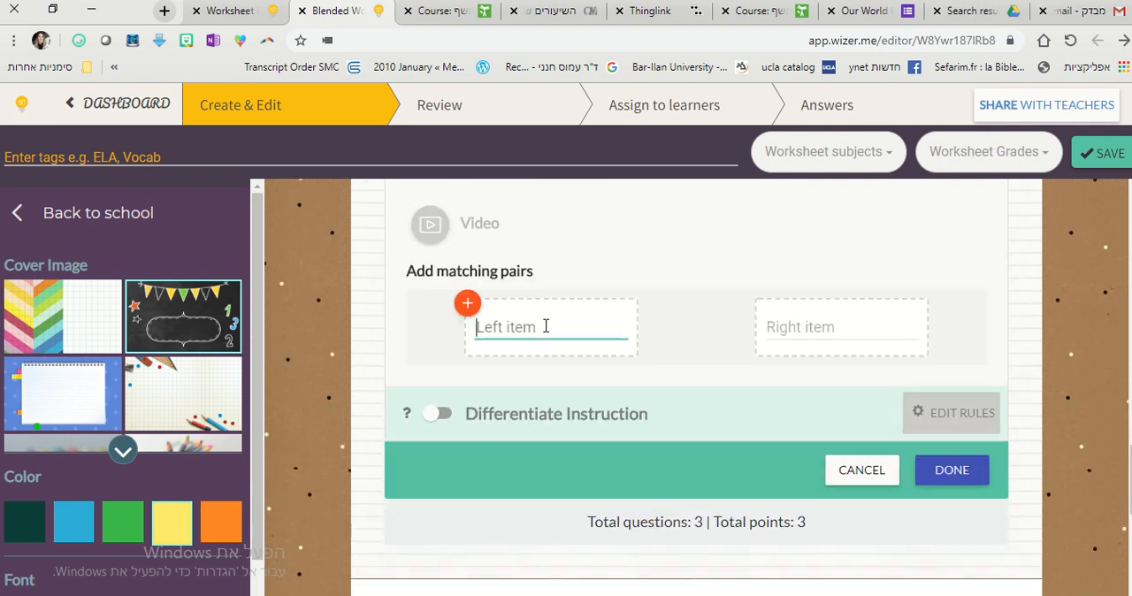
pyautogui.write('climb')
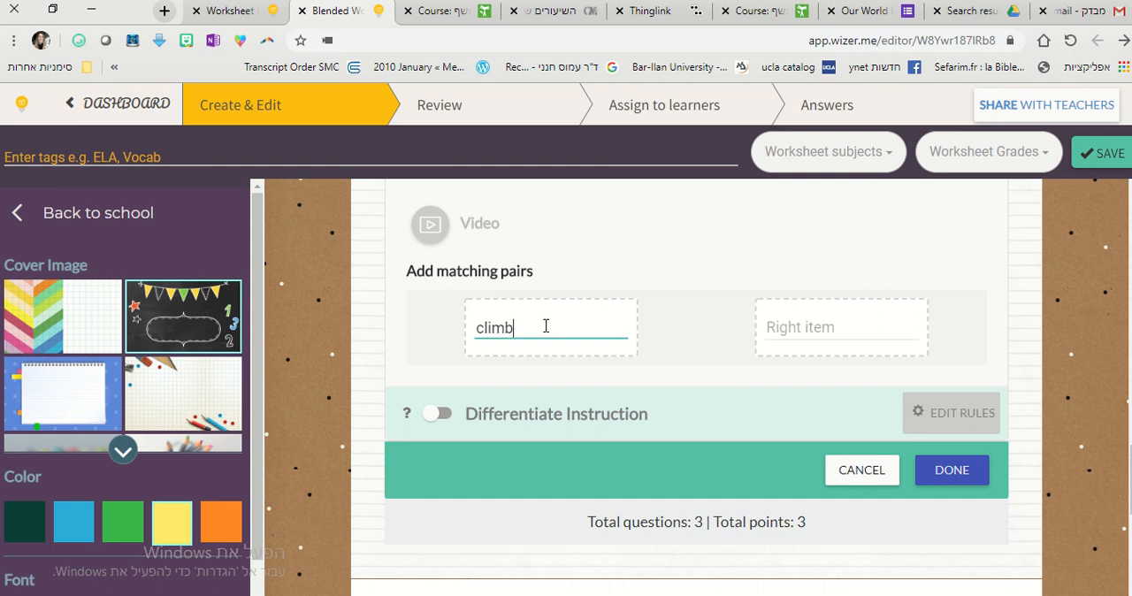
pyautogui.click(816, 324)
pyautogui.write('a moui')
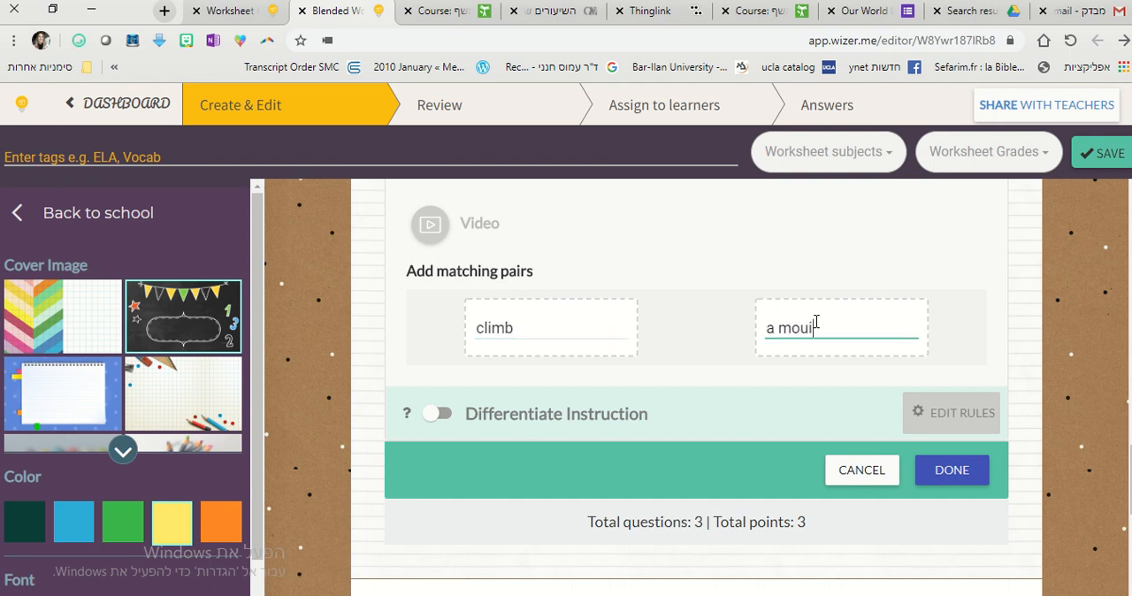
pyautogui.press('BackSpace')
pyautogui.write('ntain')
pyautogui.press('Return')
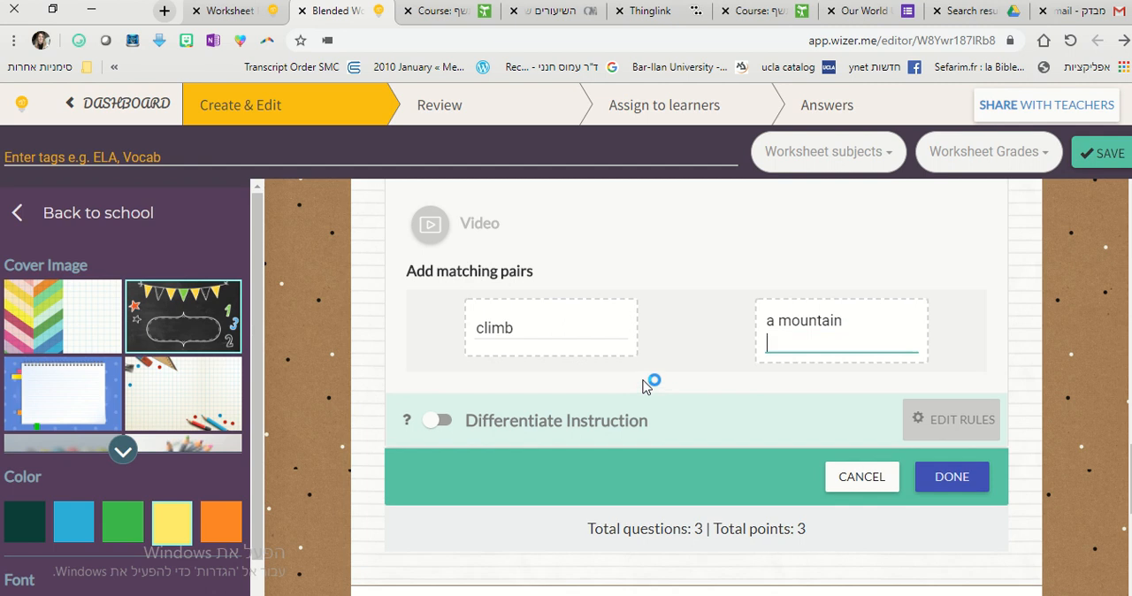
# Enter "ride" and "a bike" as the second matching pair.
pyautogui.click(535, 456)
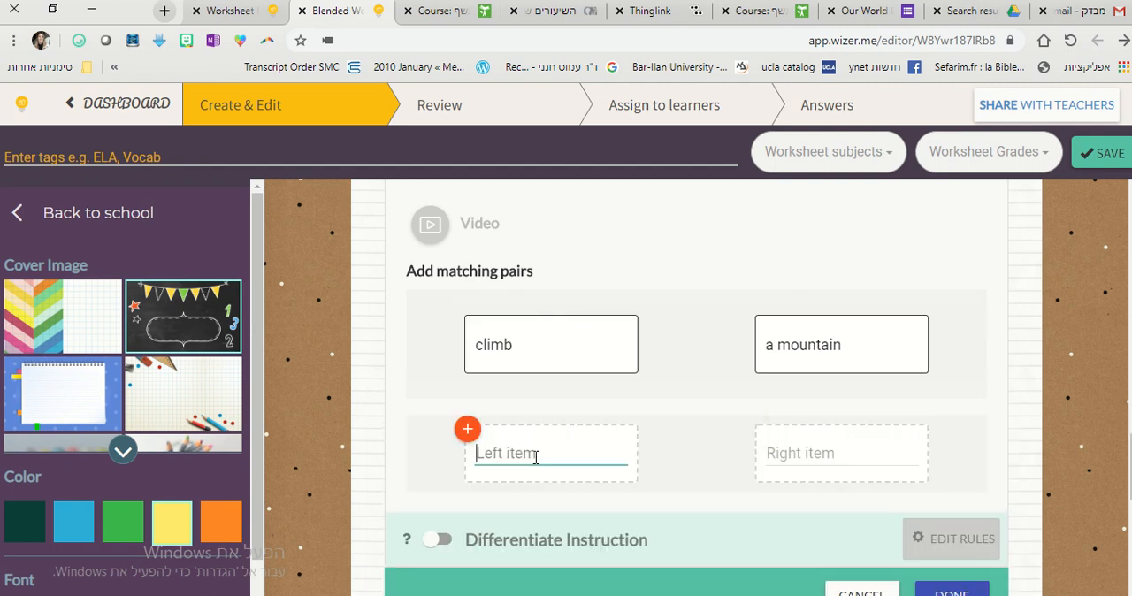
pyautogui.write('Ride')
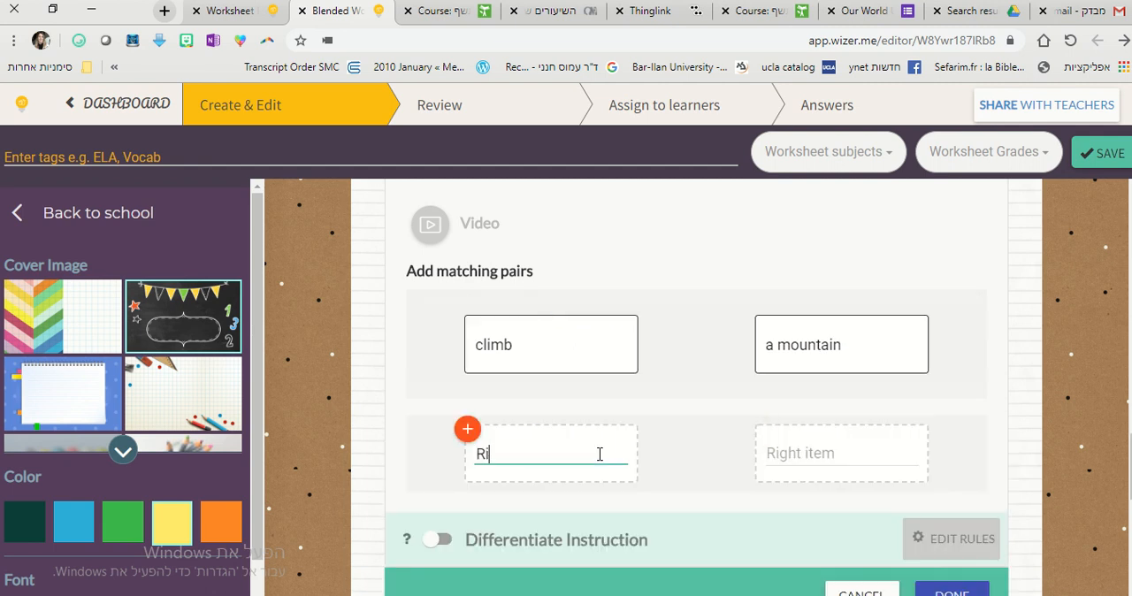
pyautogui.press('BackSpace')
pyautogui.press('BackSpace')
pyautogui.press('BackSpace')
pyautogui.write('ride')
pyautogui.click(873, 445)
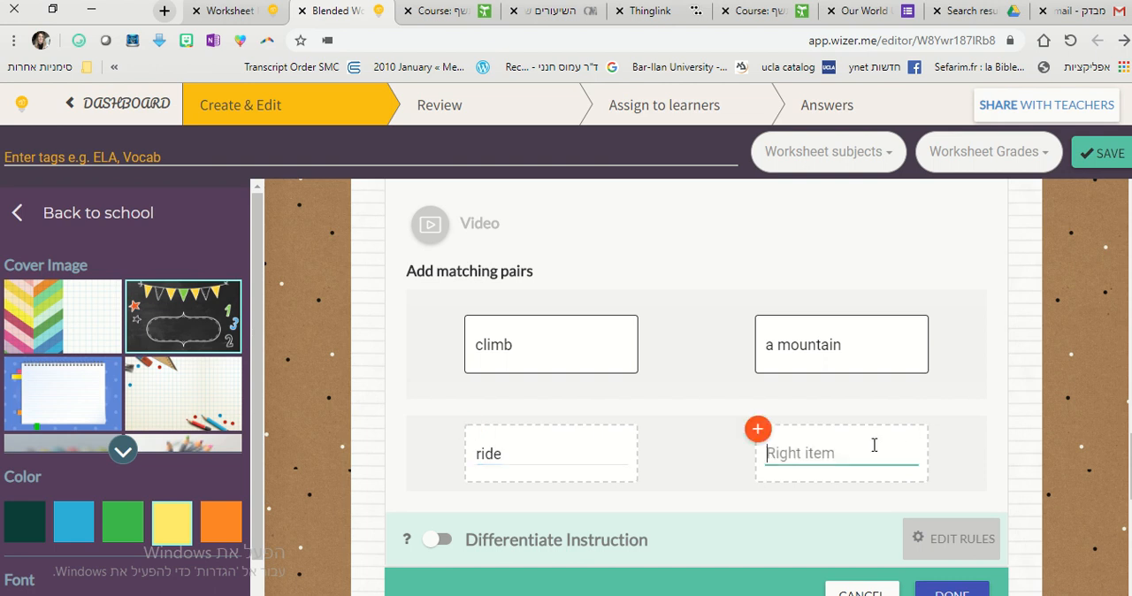
pyautogui.write('a bike')
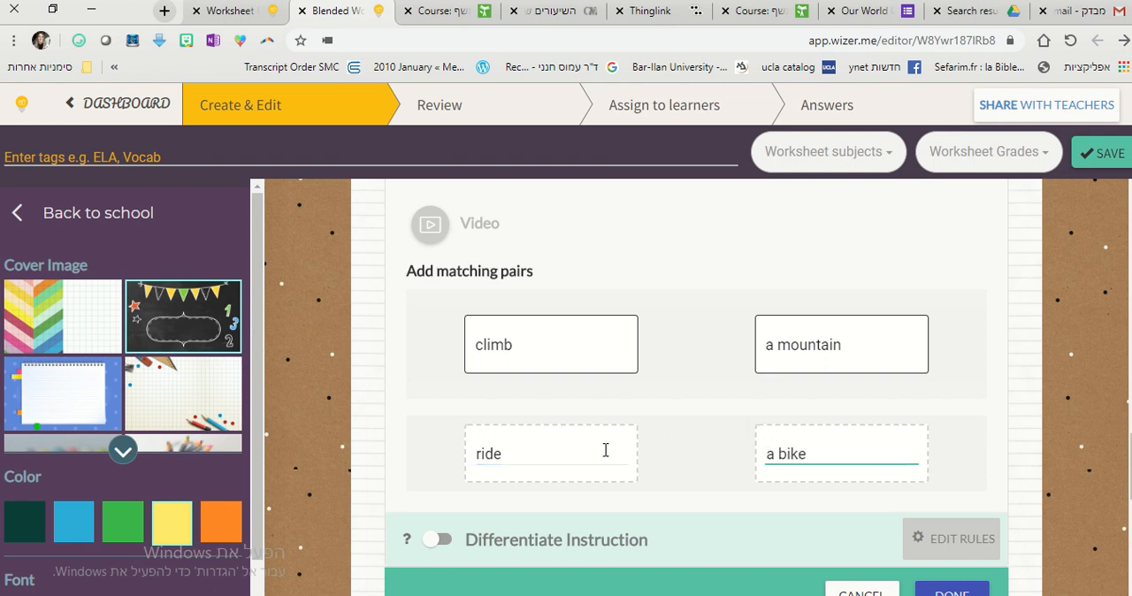
# Enter "talk" and "on the phone" as the third matching pair and finish the Matching task.
pyautogui.press('Return')
pyautogui.write('talk')
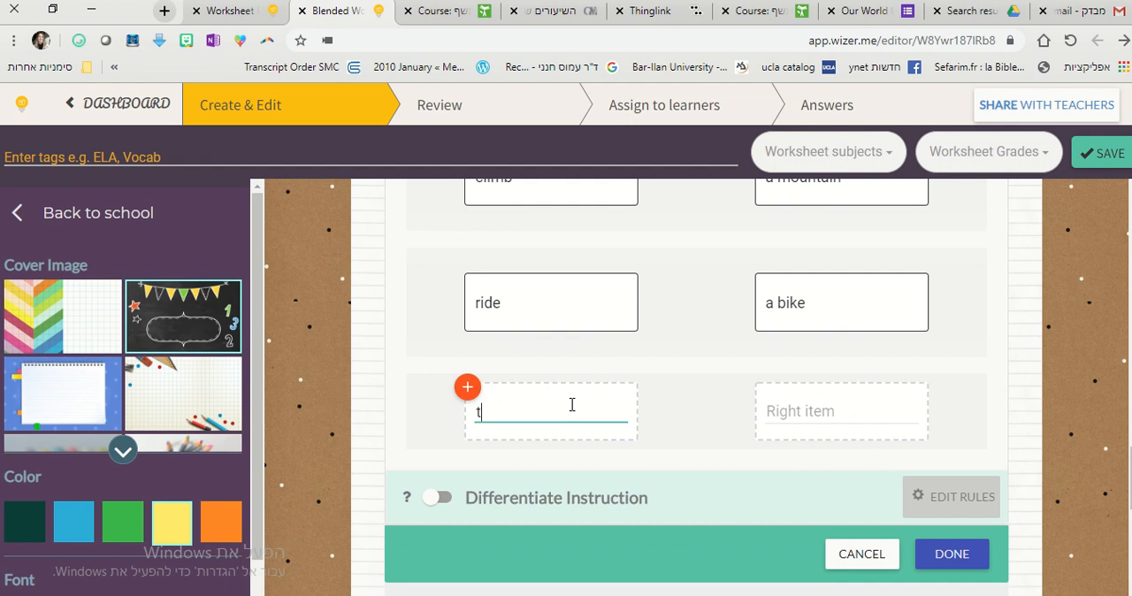
pyautogui.click(853, 422)
pyautogui.write('on the phone')
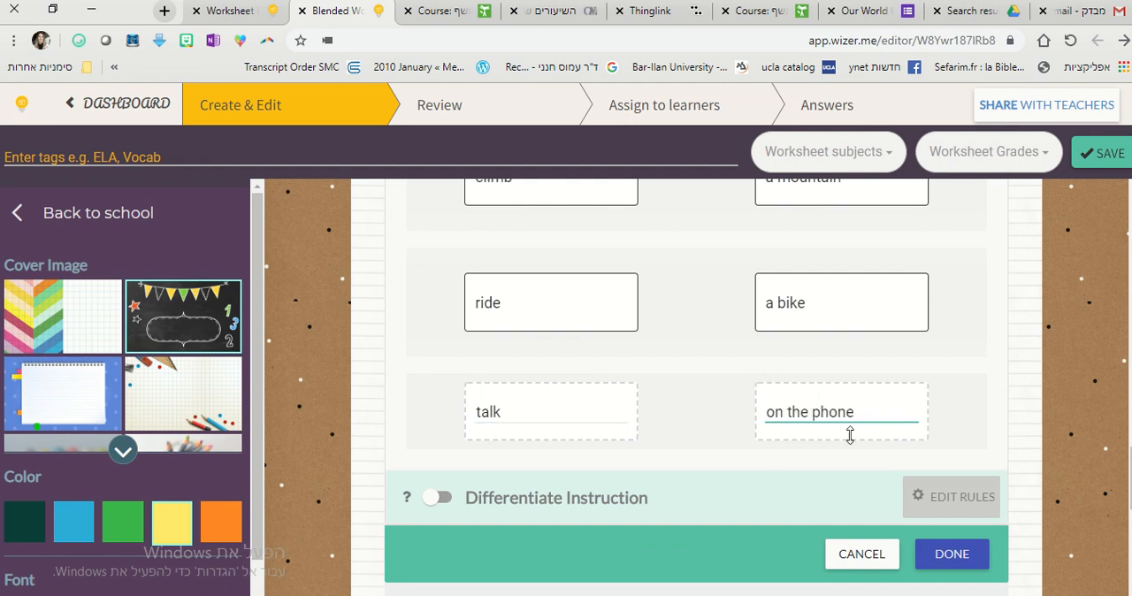
pyautogui.click(961, 556)
pyautogui.scroll(2, 953, 519)
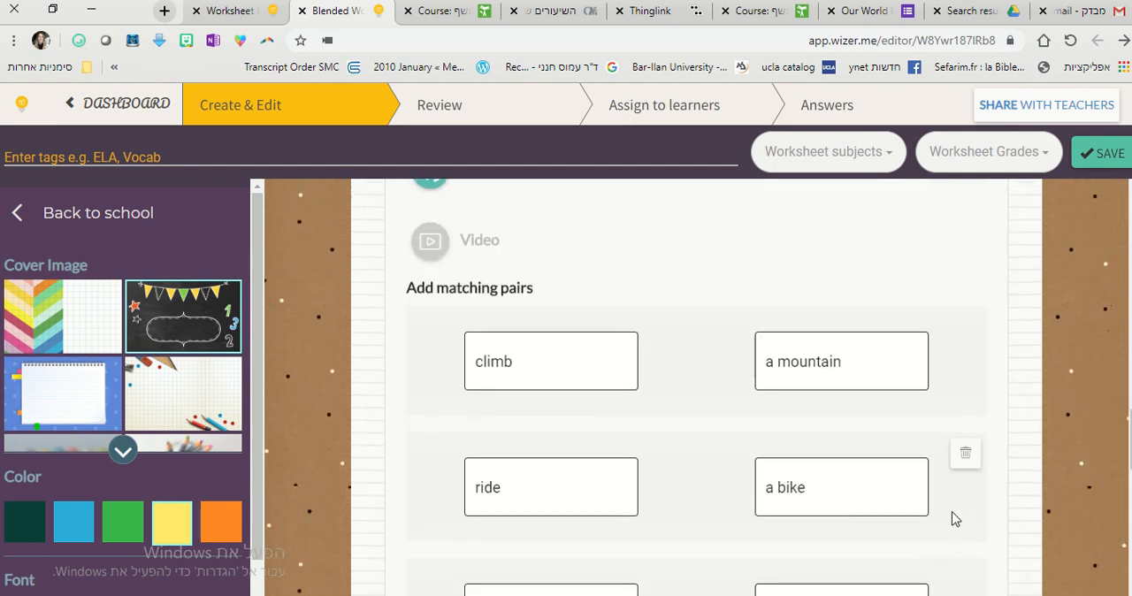
pyautogui.scroll(-4, 953, 519)
pyautogui.click(952, 519)
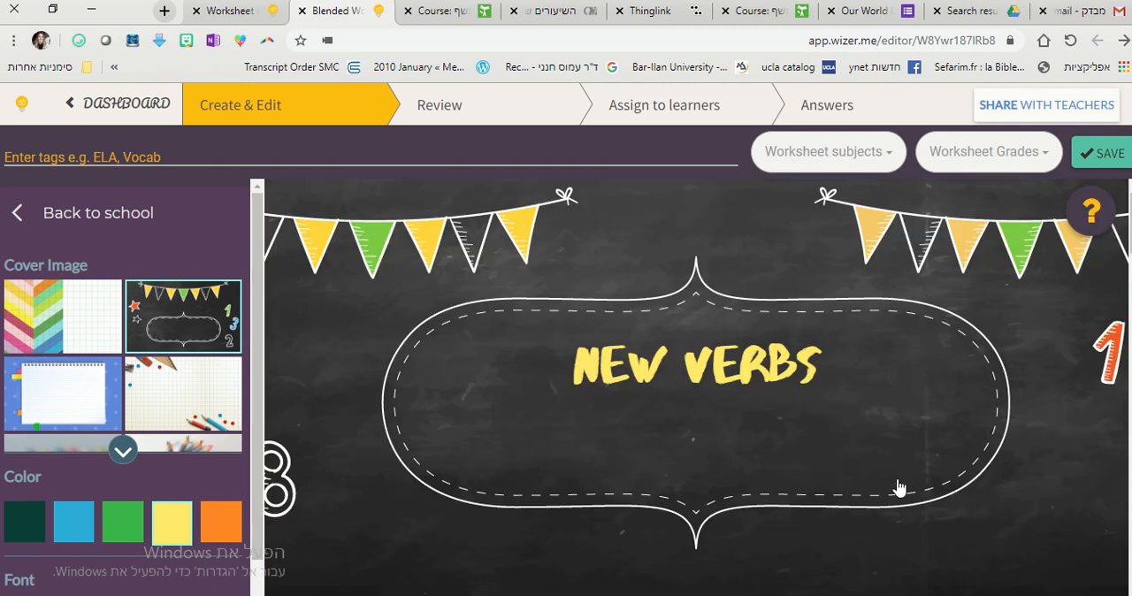
# Set the worksheet subject to ELA and the grade to 4th Grade, and save the worksheet.
pyautogui.click(1096, 153)
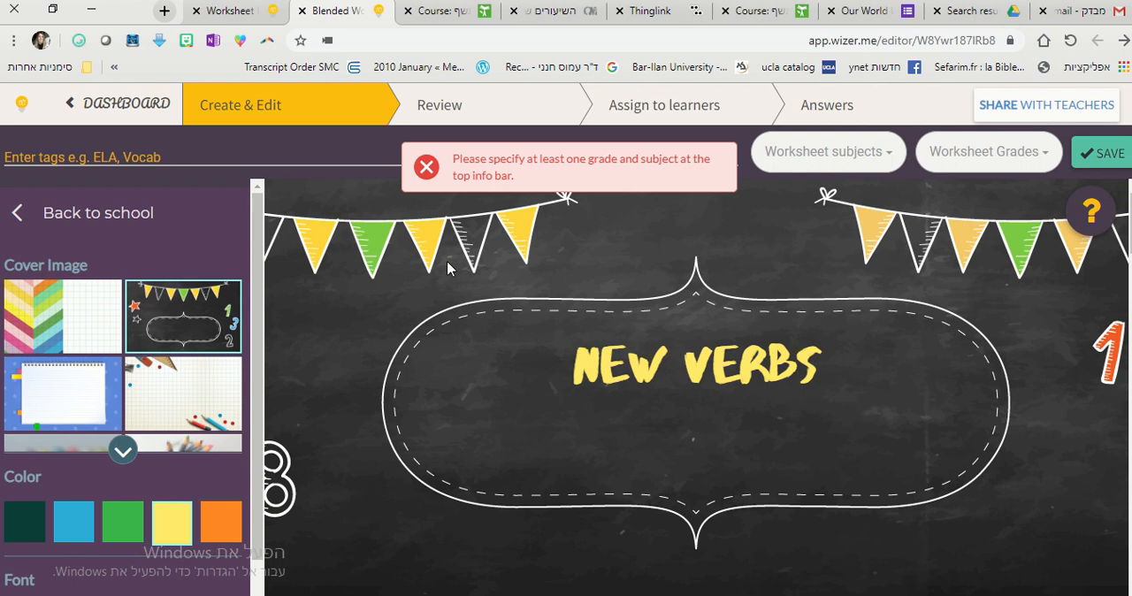
pyautogui.click(825, 155)
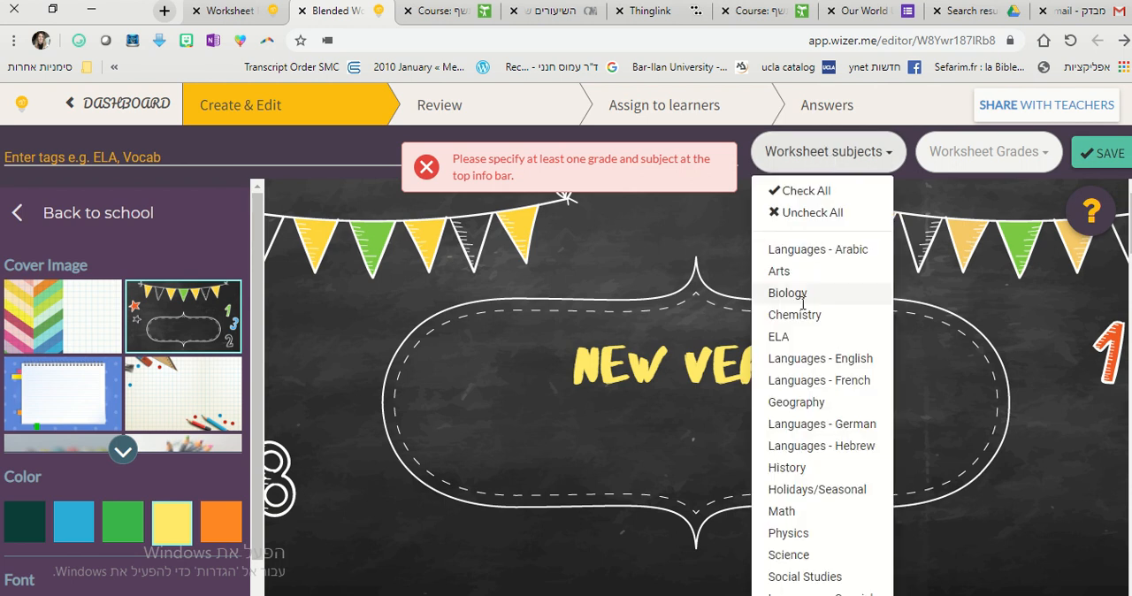
pyautogui.click(801, 337)
pyautogui.click(966, 163)
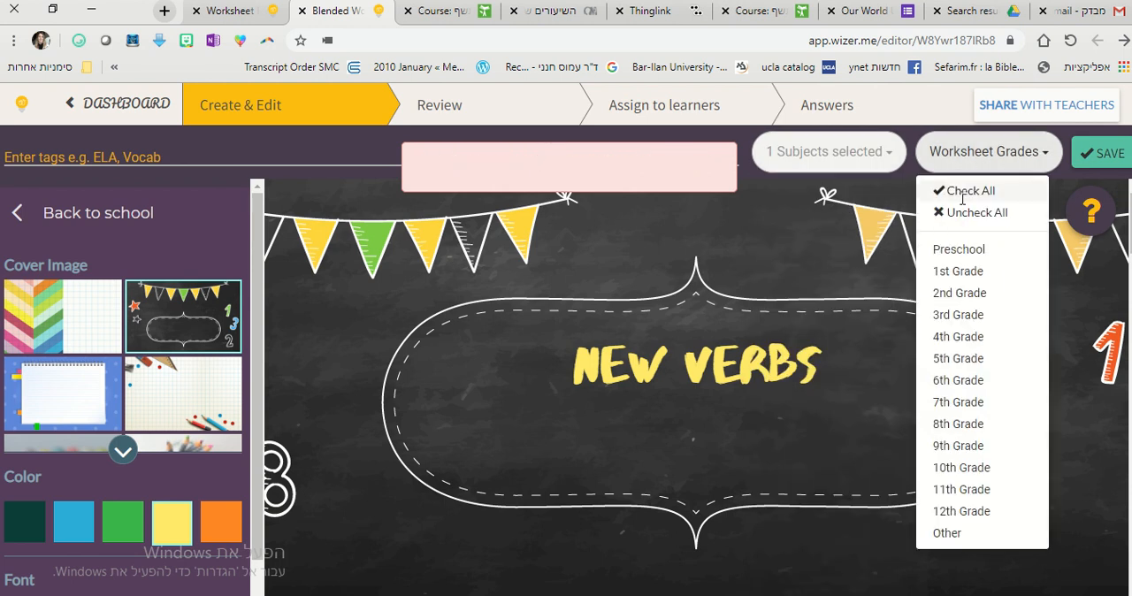
pyautogui.click(959, 336)
pyautogui.click(1093, 228)
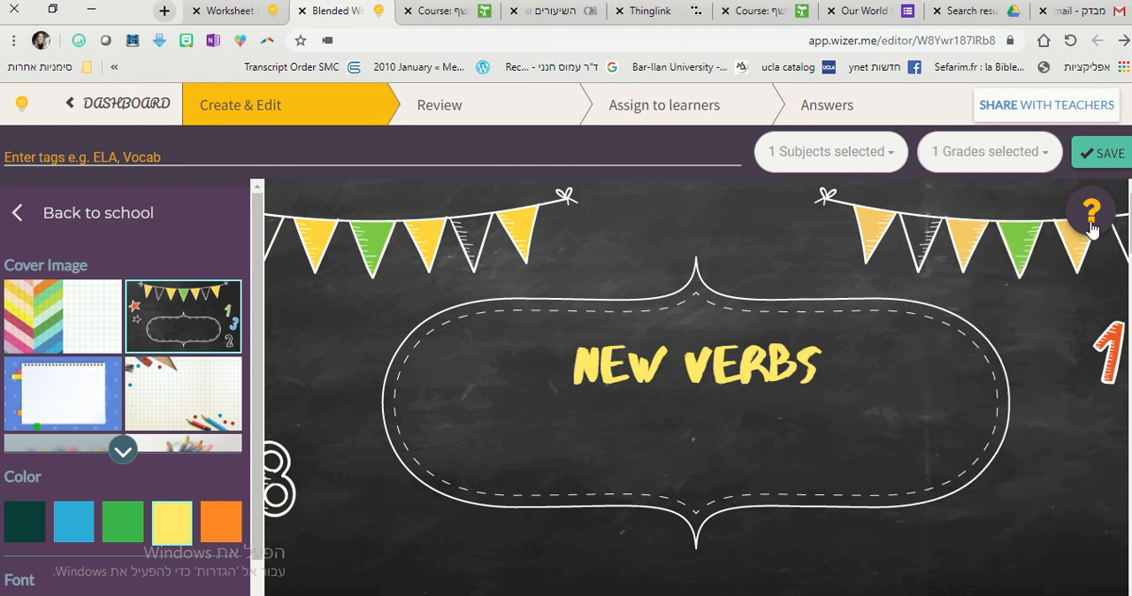
pyautogui.click(1097, 152)
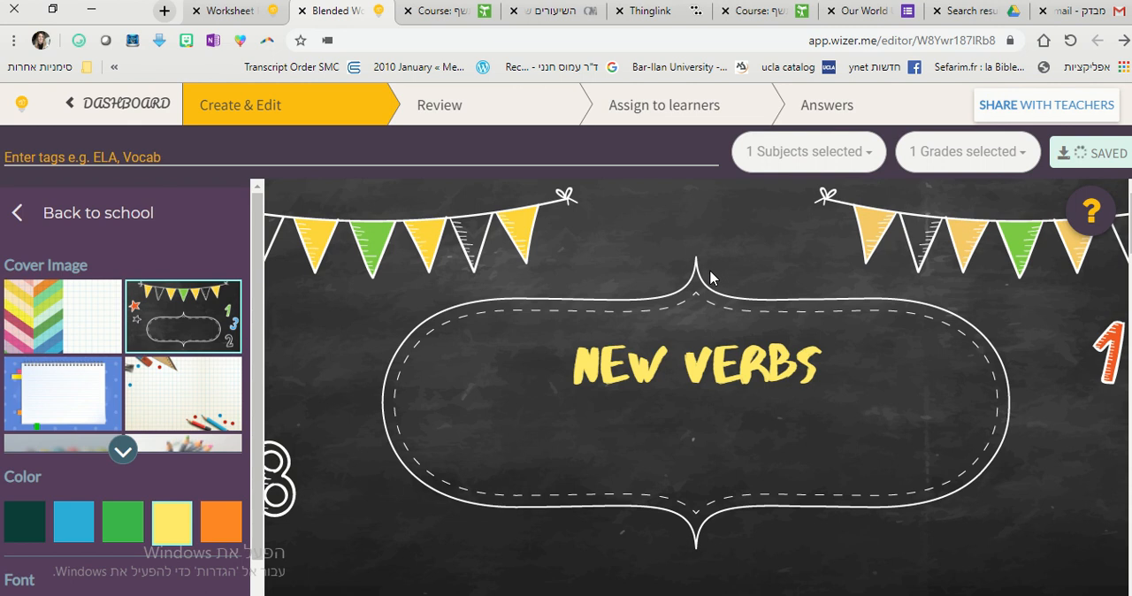
# Review the worksheet as students see it, playing the recorded instructions and checking the multiple-choice and blanks tasks.
pyautogui.click(501, 106)
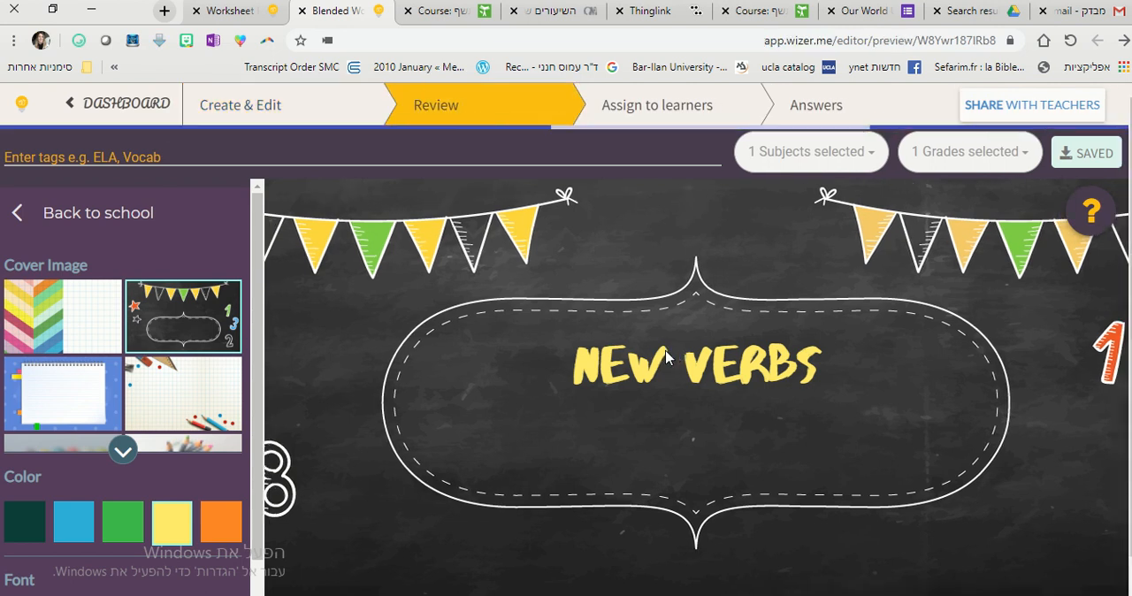
pyautogui.scroll(-1, 500, 354)
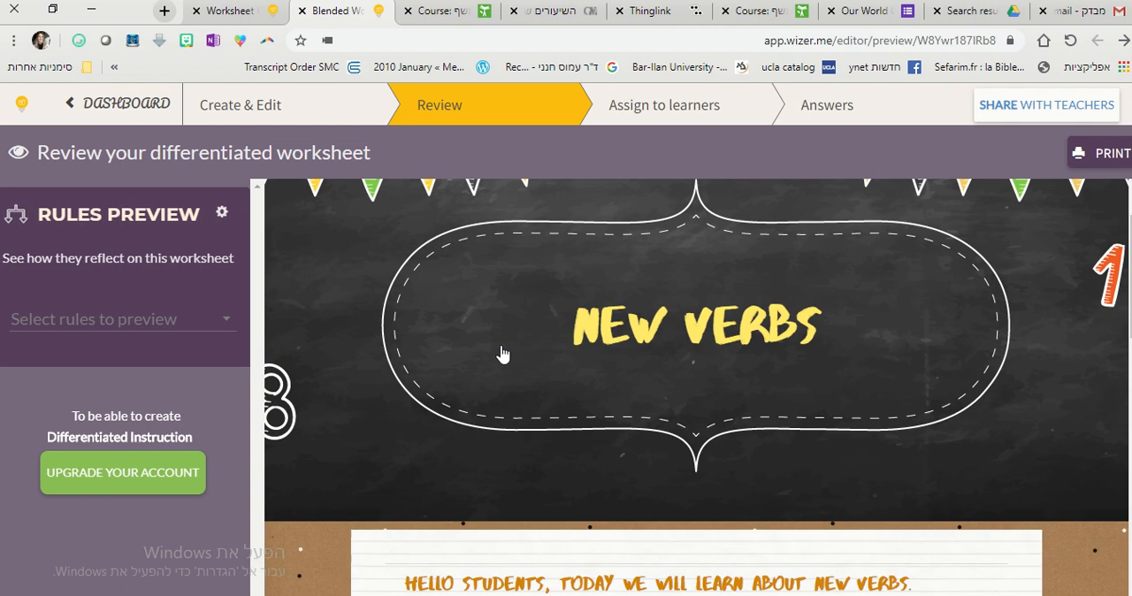
pyautogui.scroll(-5, 501, 354)
pyautogui.scroll(1, 475, 325)
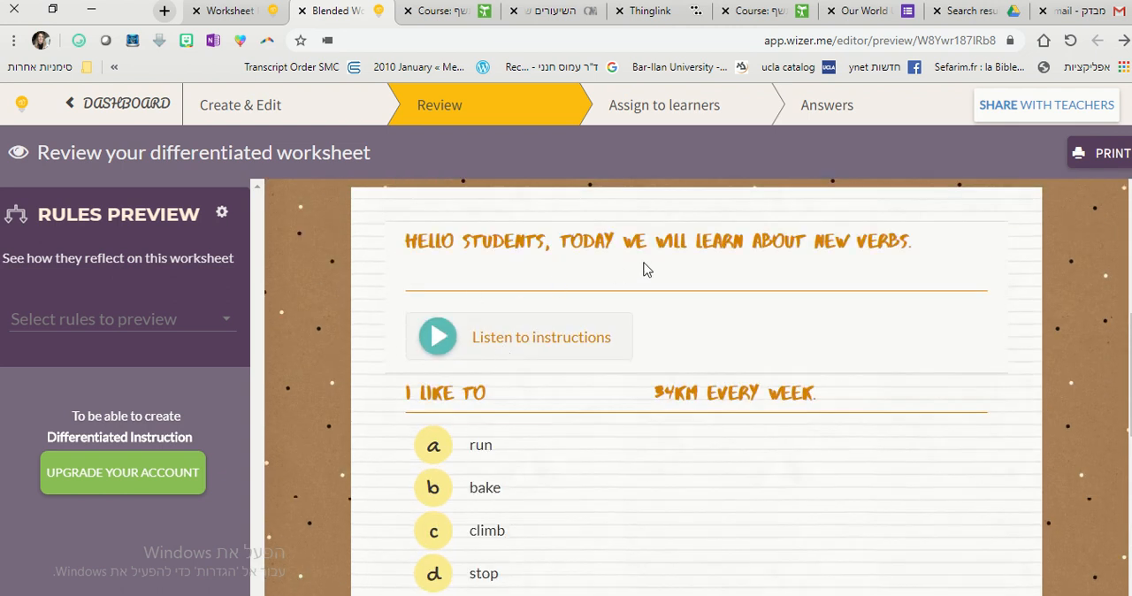
pyautogui.click(435, 344)
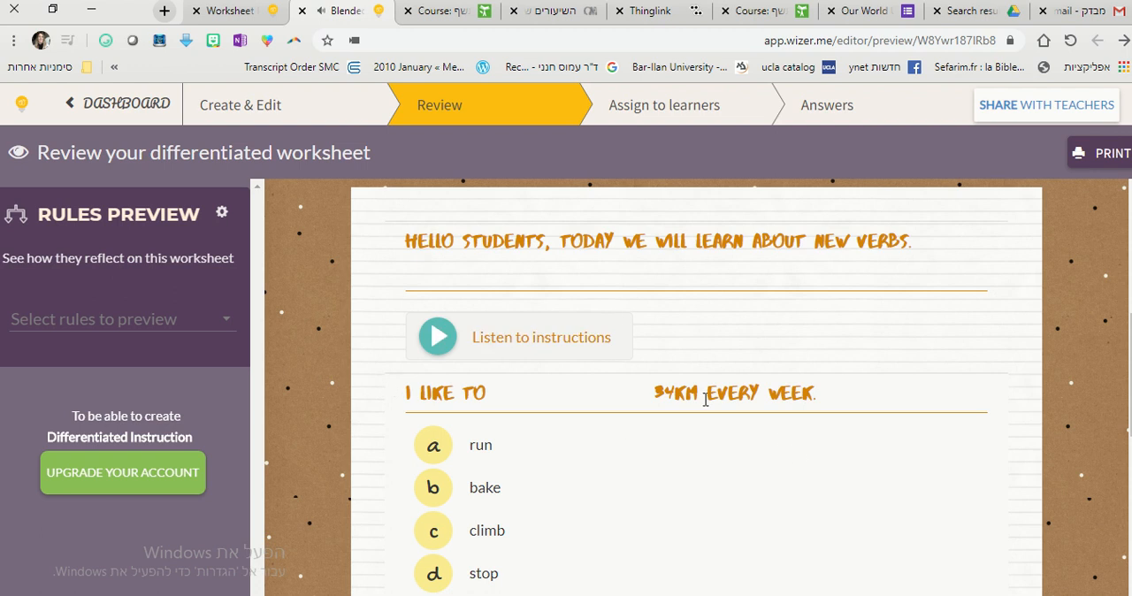
pyautogui.scroll(-2, 619, 411)
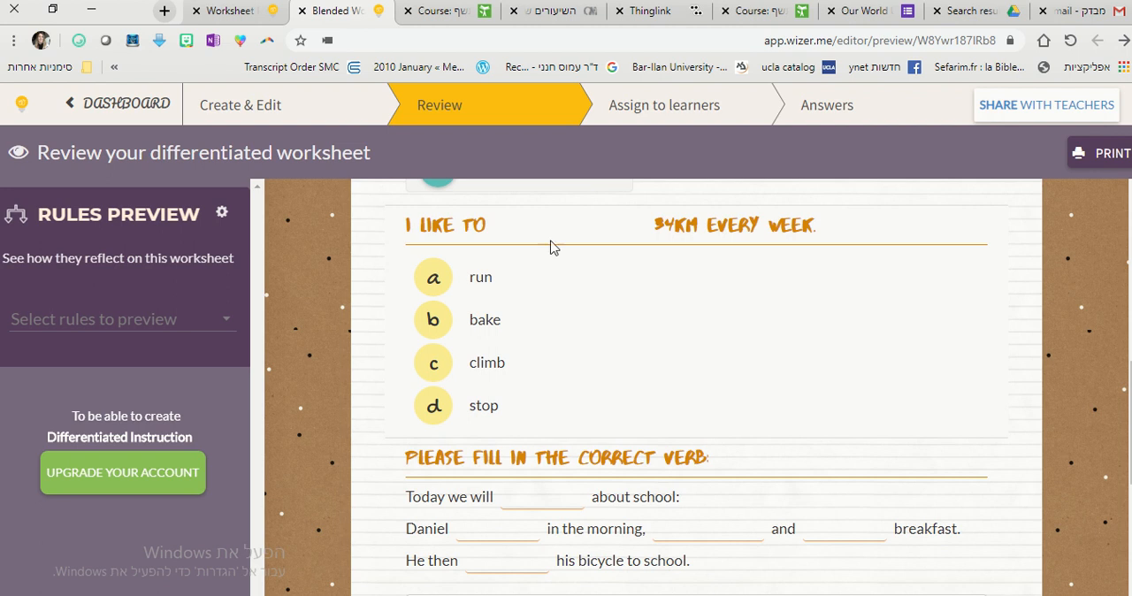
# Choose "run" for the 34km question, and fill the first two verb blanks with "talk" and "gets up".
pyautogui.click(433, 277)
pyautogui.scroll(-2, 416, 354)
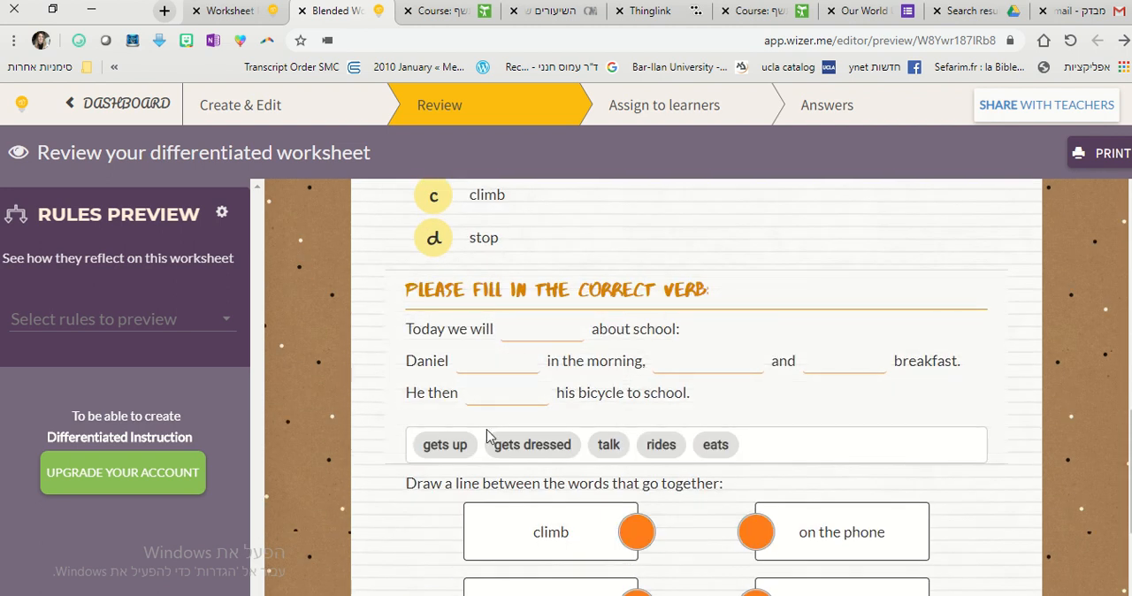
pyautogui.click(538, 331)
pyautogui.write('talk')
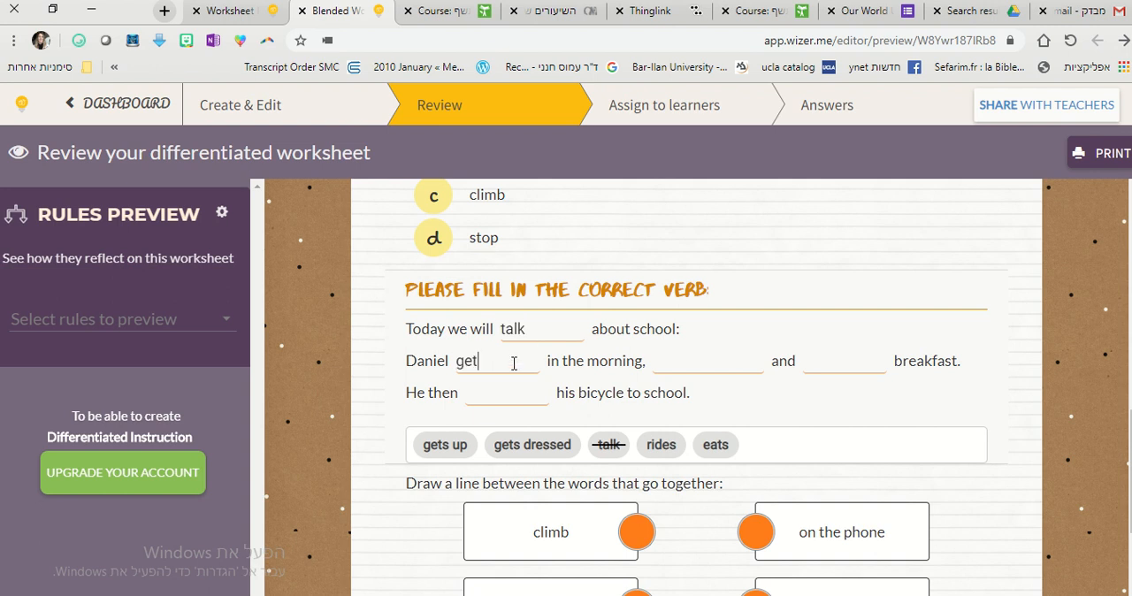
pyautogui.click(514, 363)
pyautogui.write('gets up')
pyautogui.write('gets dre')
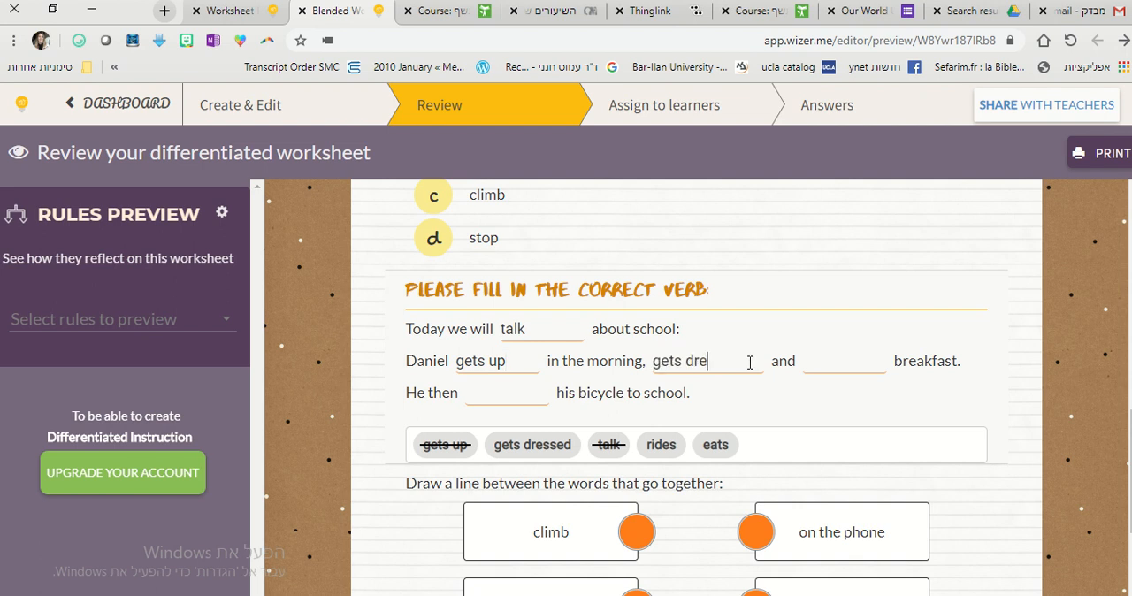
pyautogui.write('ssed')
# Fill the remaining verb blanks with "gets dressed", "eats" and "rides".
pyautogui.click(850, 361)
pyautogui.write('eats')
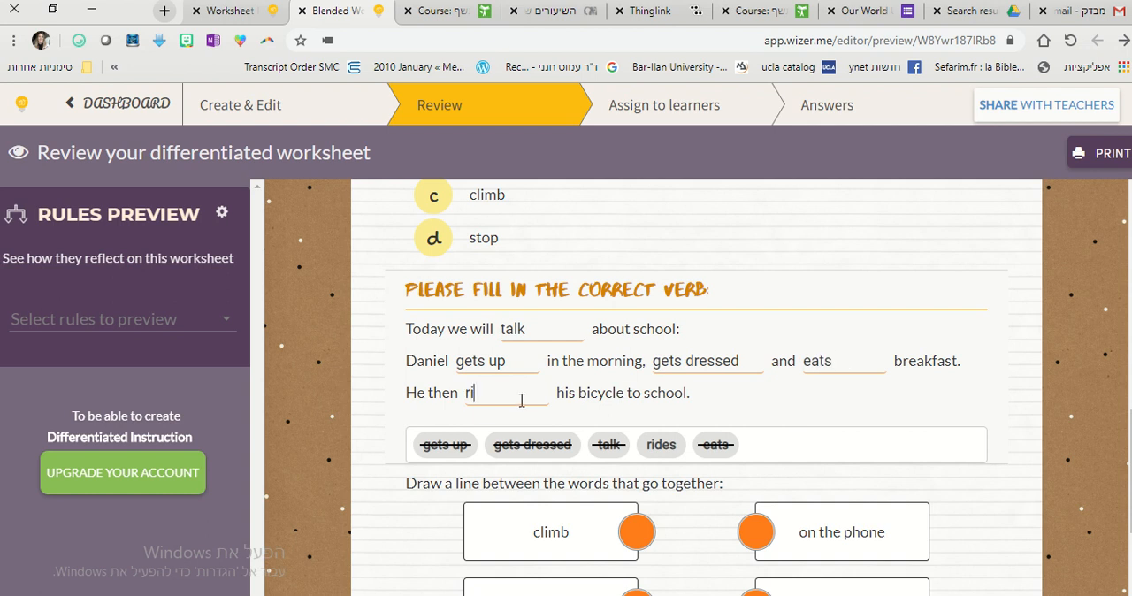
pyautogui.write('des')
# Match "climb" with "a mountain", "ride" with "a bike" and "talk" with "on the phone" by drawing connecting lines.
pyautogui.scroll(-3, 330, 407)
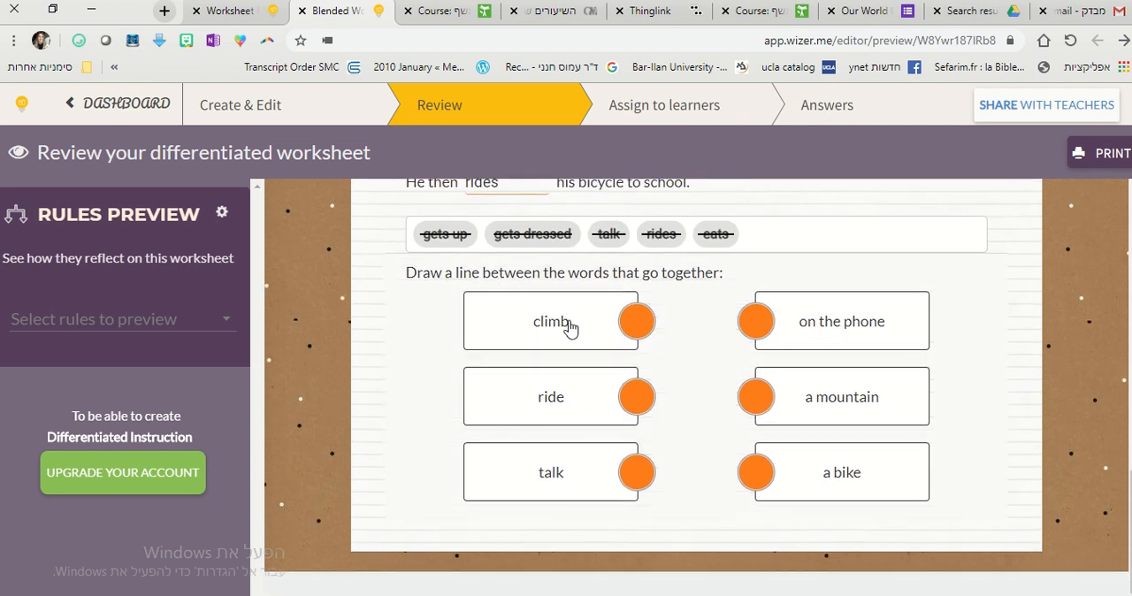
pyautogui.moveTo(635, 322); pyautogui.dragTo(753, 398)
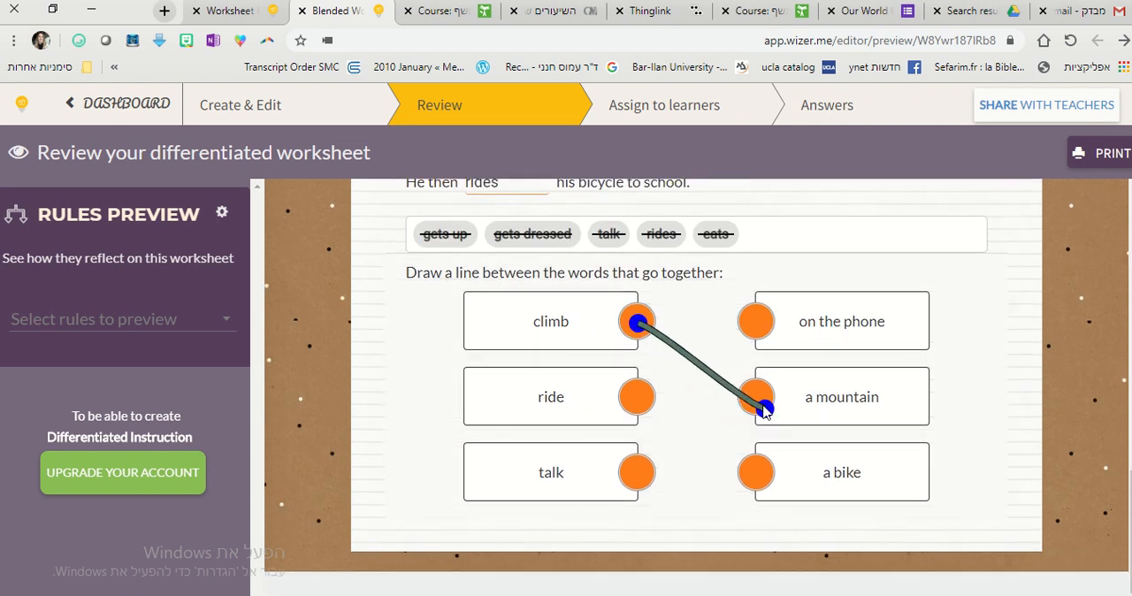
pyautogui.moveTo(640, 407); pyautogui.dragTo(754, 473)
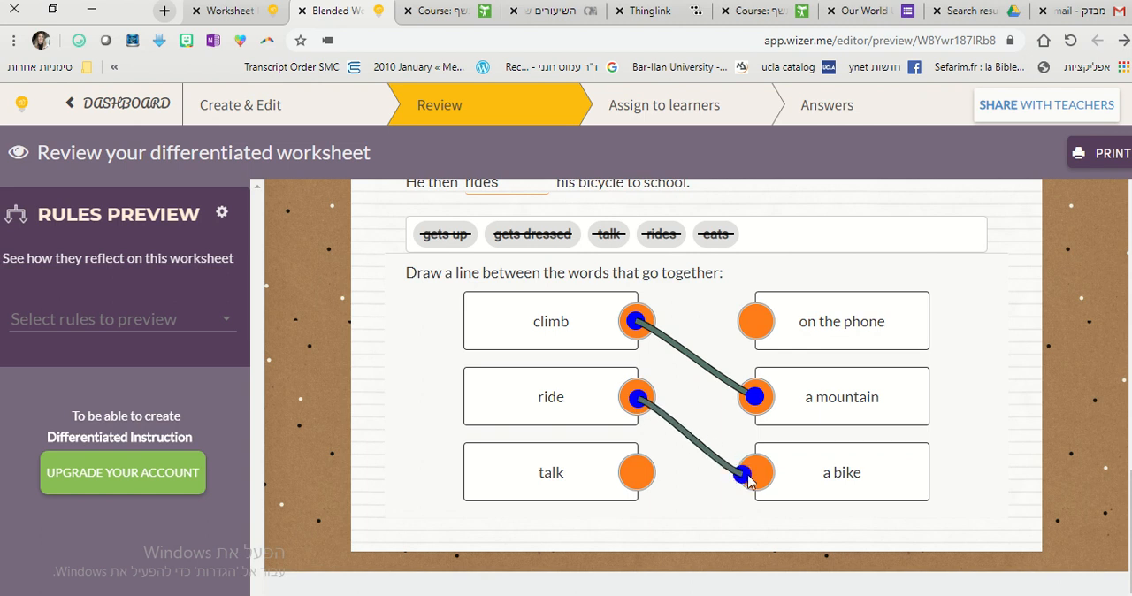
pyautogui.moveTo(634, 482); pyautogui.dragTo(755, 323)
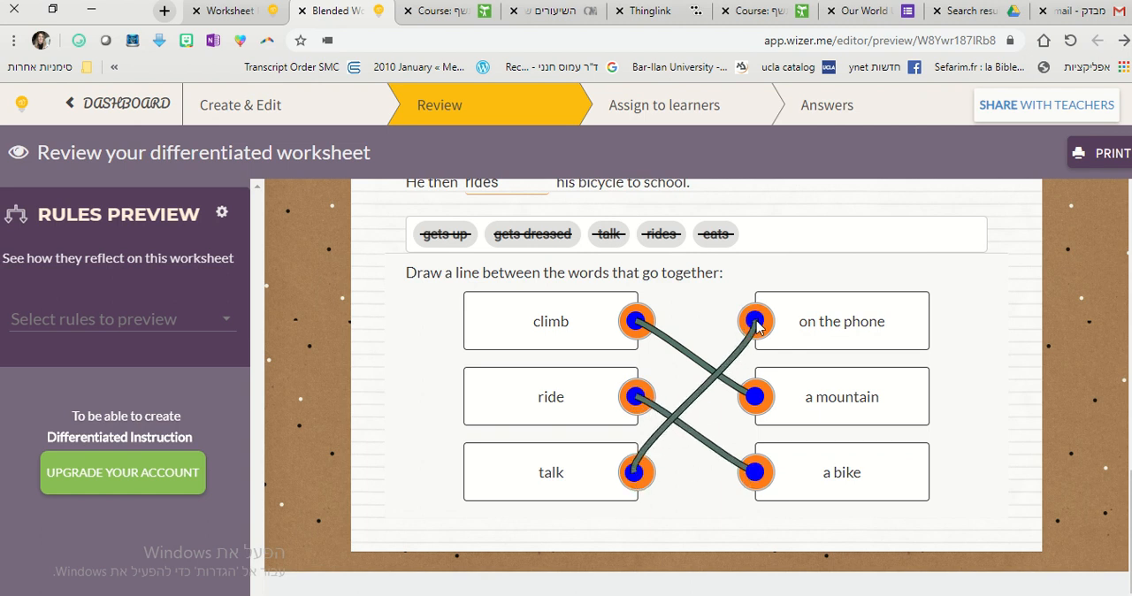
# Get the worksheet's preview link for sharing with teachers and copy it.
pyautogui.scroll(15, 1066, 407)
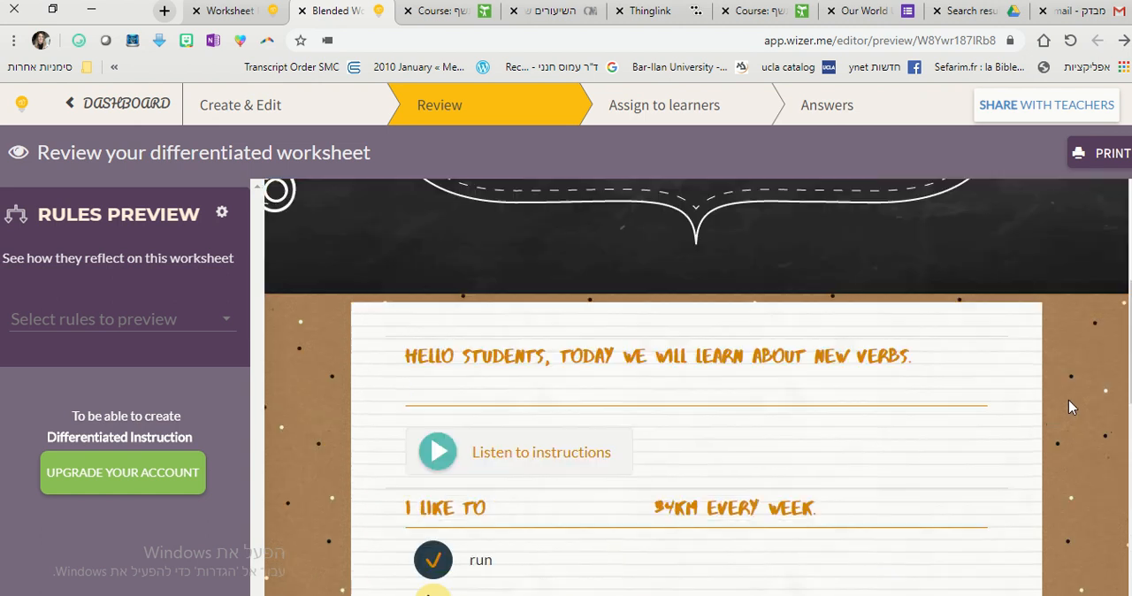
pyautogui.click(1029, 115)
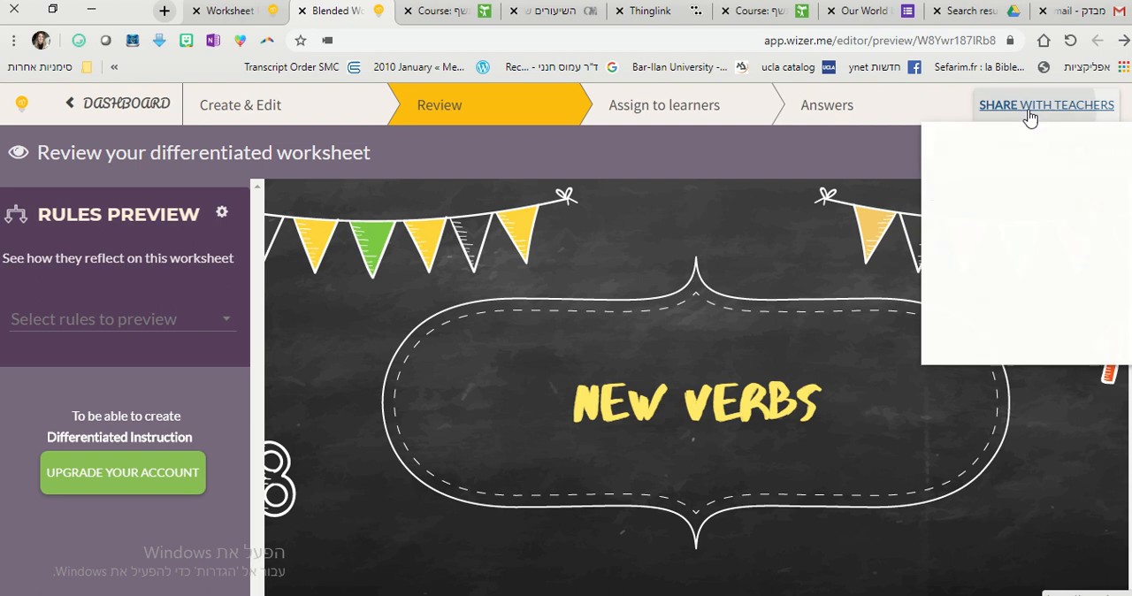
pyautogui.click(1005, 179)
pyautogui.hotkey('ctrl', 'c')
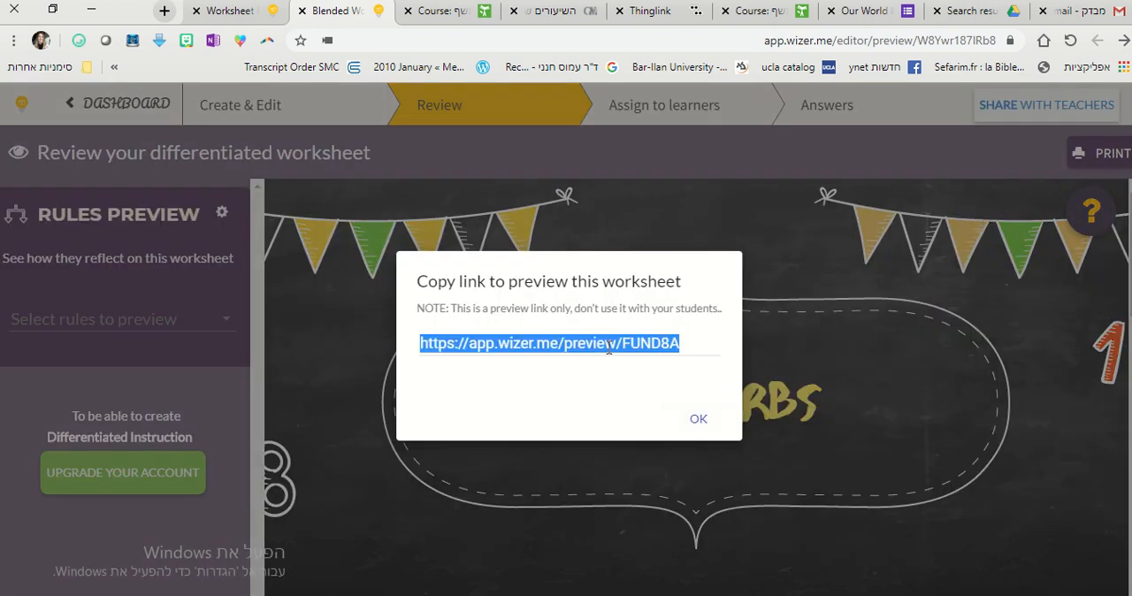
pyautogui.rightClick(610, 349)
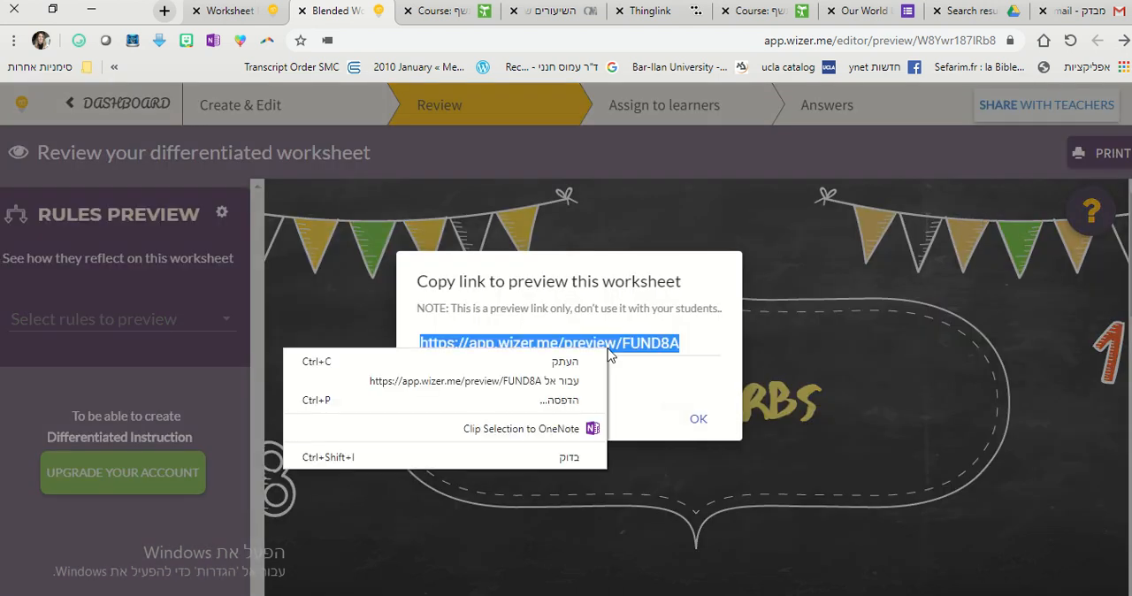
pyautogui.click(579, 364)
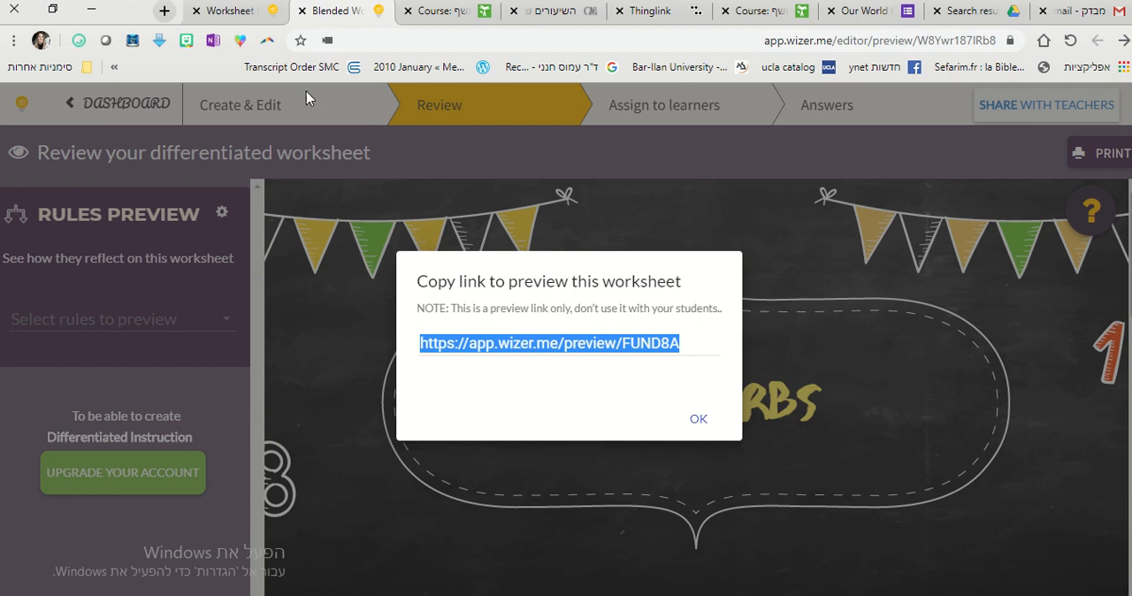
# Open the copied preview link in an incognito window and look through the shared New Verbs worksheet.
pyautogui.click(165, 10)
pyautogui.click(13, 40)
pyautogui.click(56, 110)
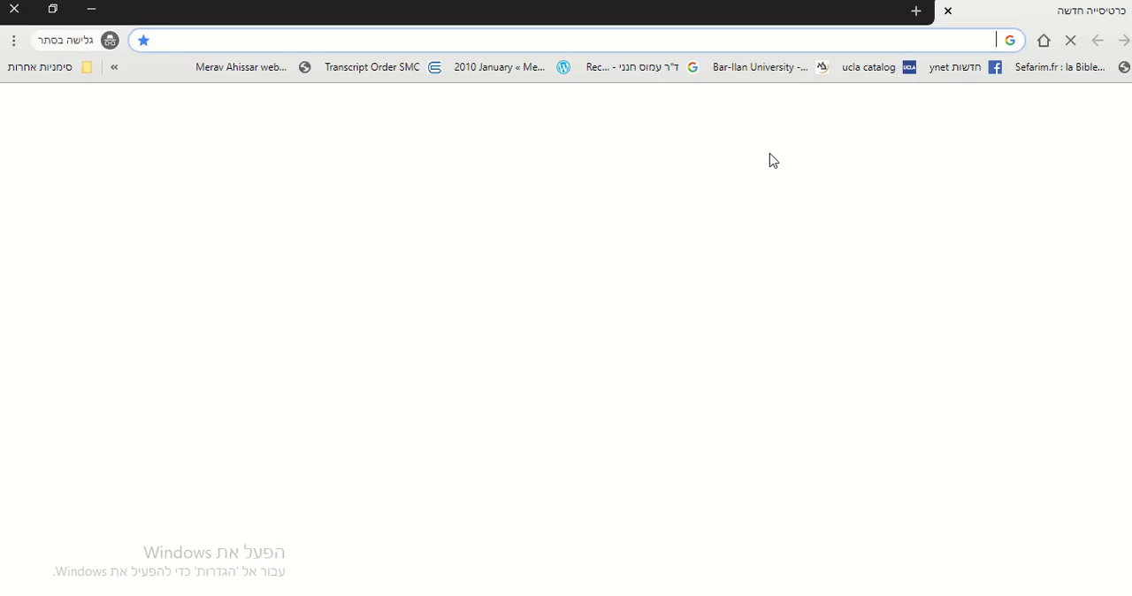
pyautogui.hotkey('ctrl', 'v')
pyautogui.press('Return')
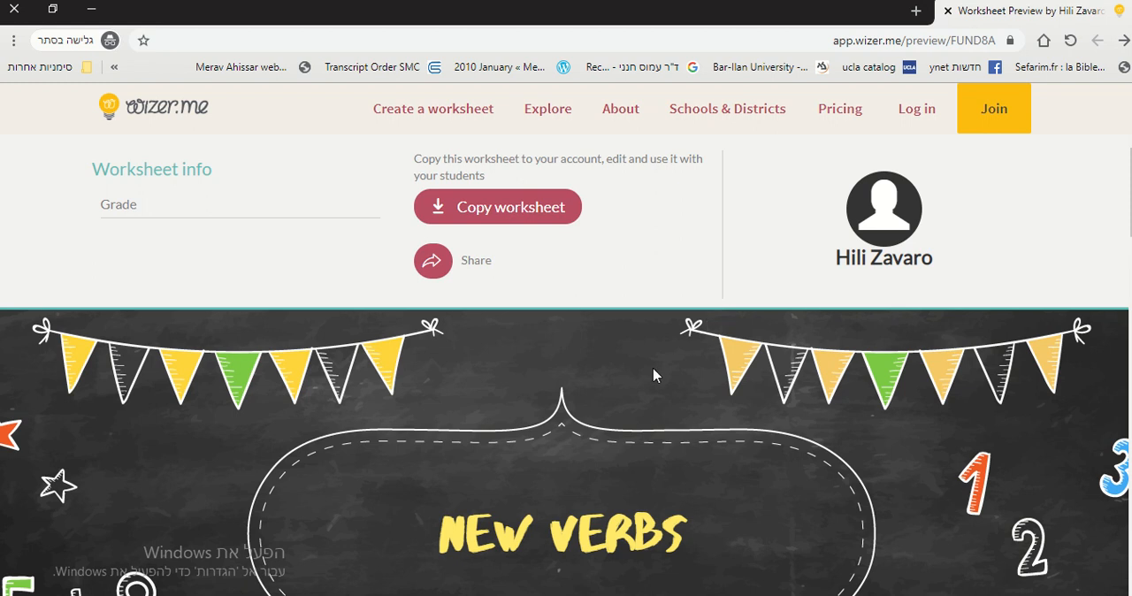
pyautogui.scroll(-20, 653, 376)
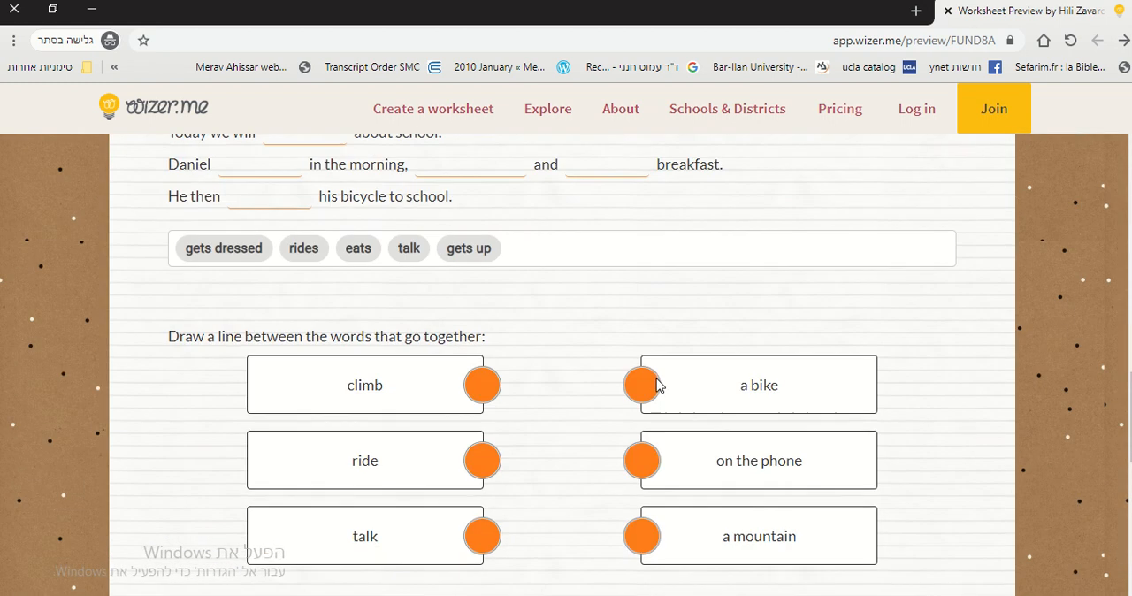
pyautogui.scroll(20, 659, 391)
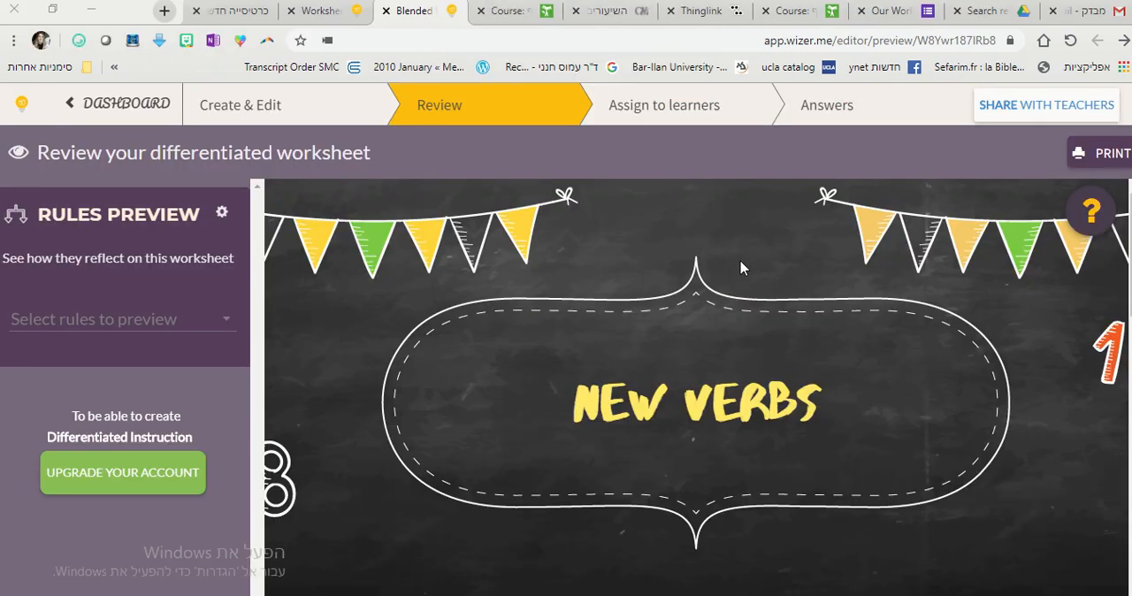
# Make the worksheet public and create a link assignment for students.
pyautogui.click(704, 122)
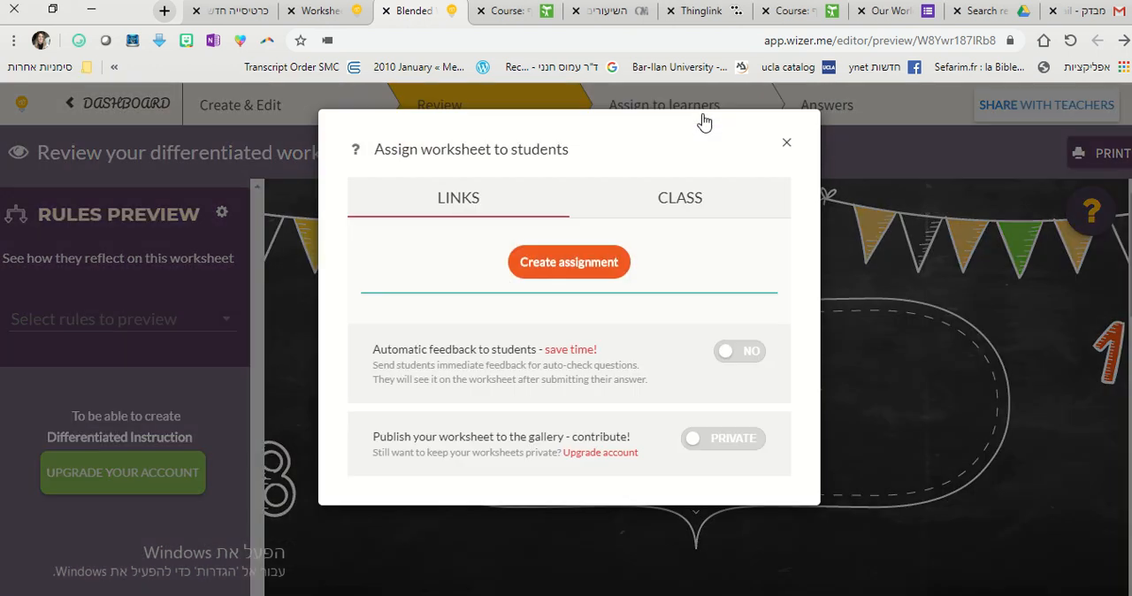
pyautogui.click(554, 269)
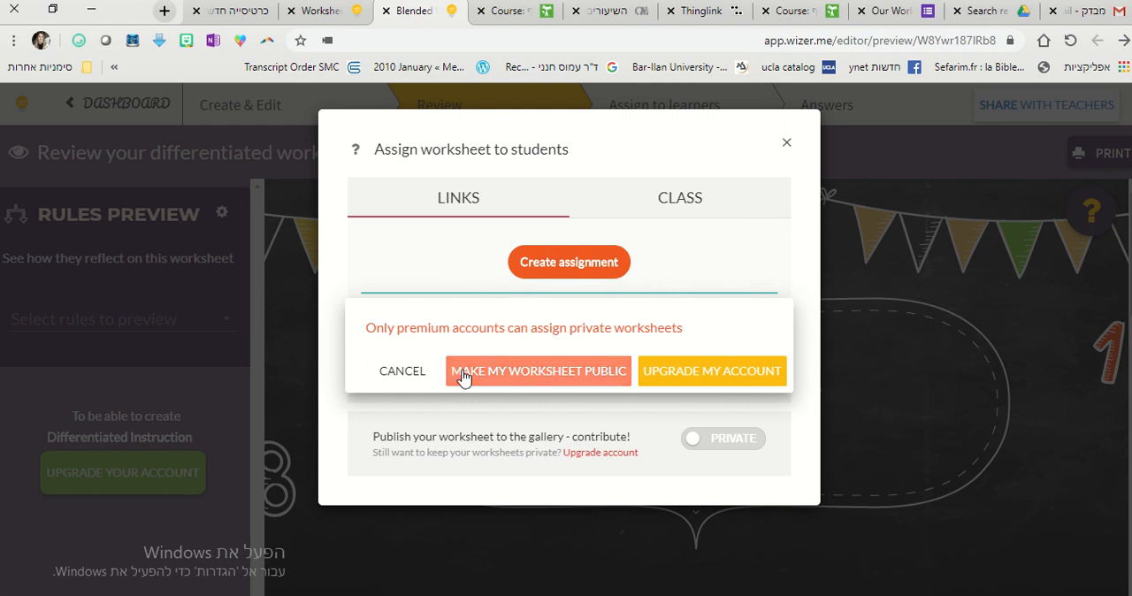
pyautogui.click(543, 380)
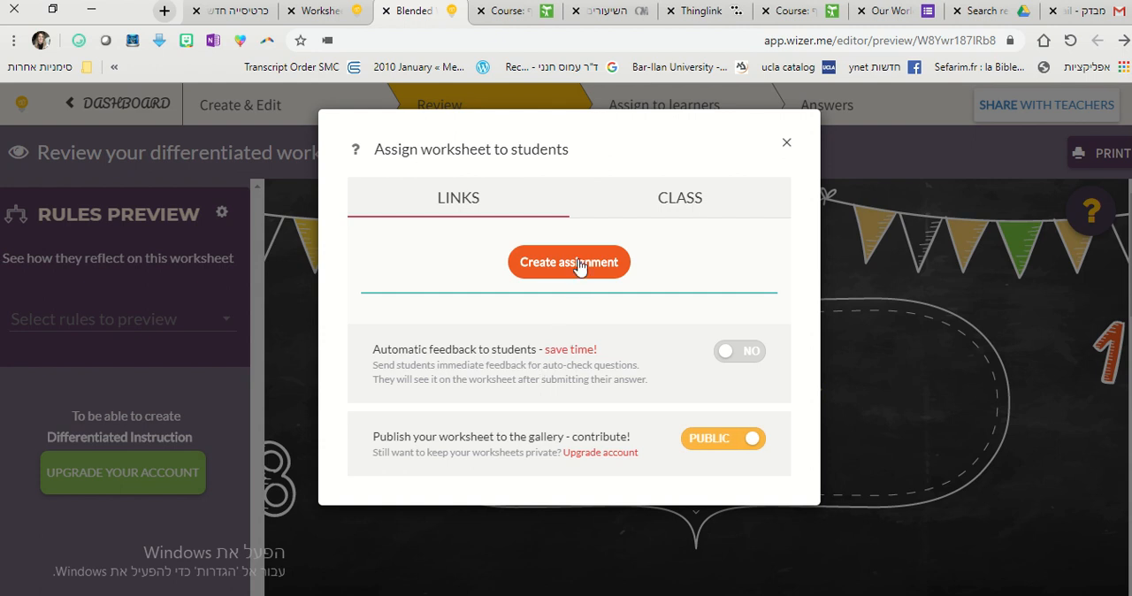
pyautogui.click(579, 262)
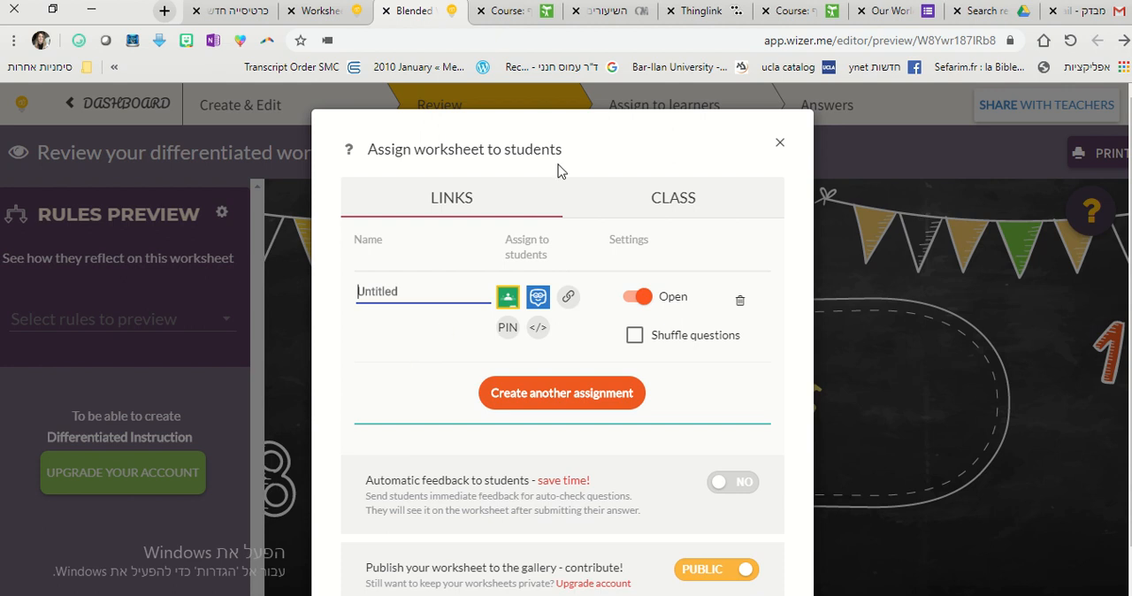
# Keep the assignment name Untitled and copy its student link.
pyautogui.moveTo(614, 4)
pyautogui.click(682, 34)
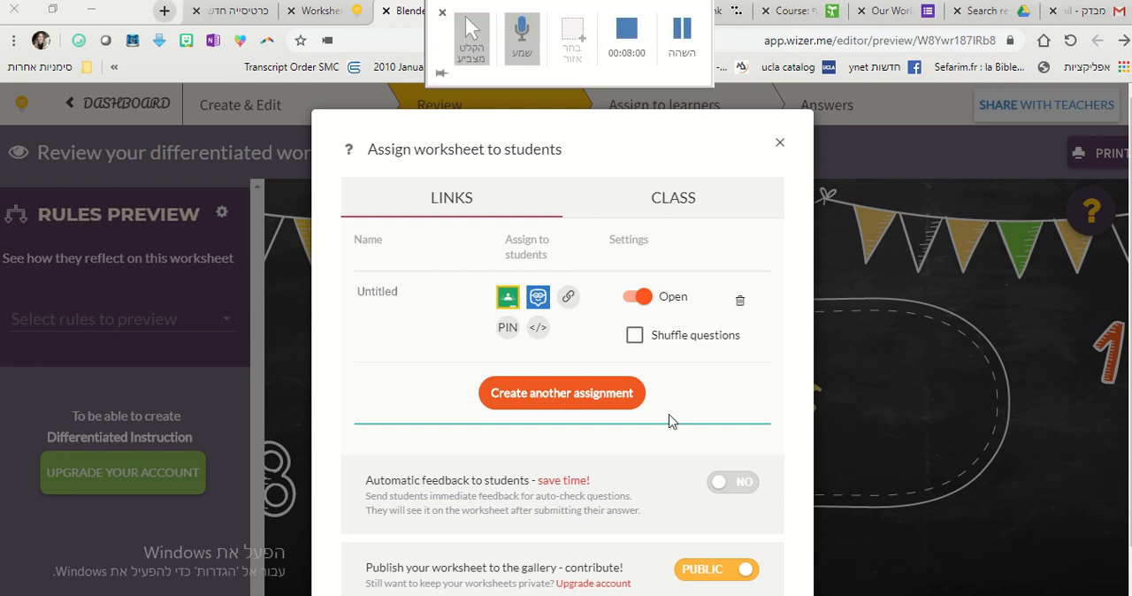
pyautogui.click(569, 298)
pyautogui.rightClick(591, 344)
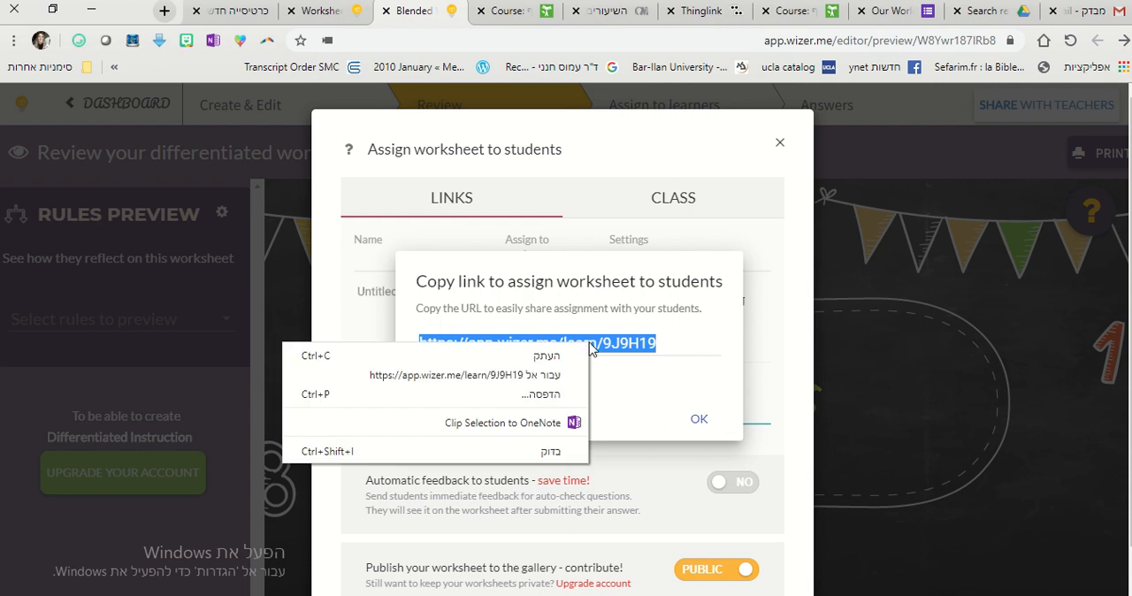
pyautogui.click(576, 356)
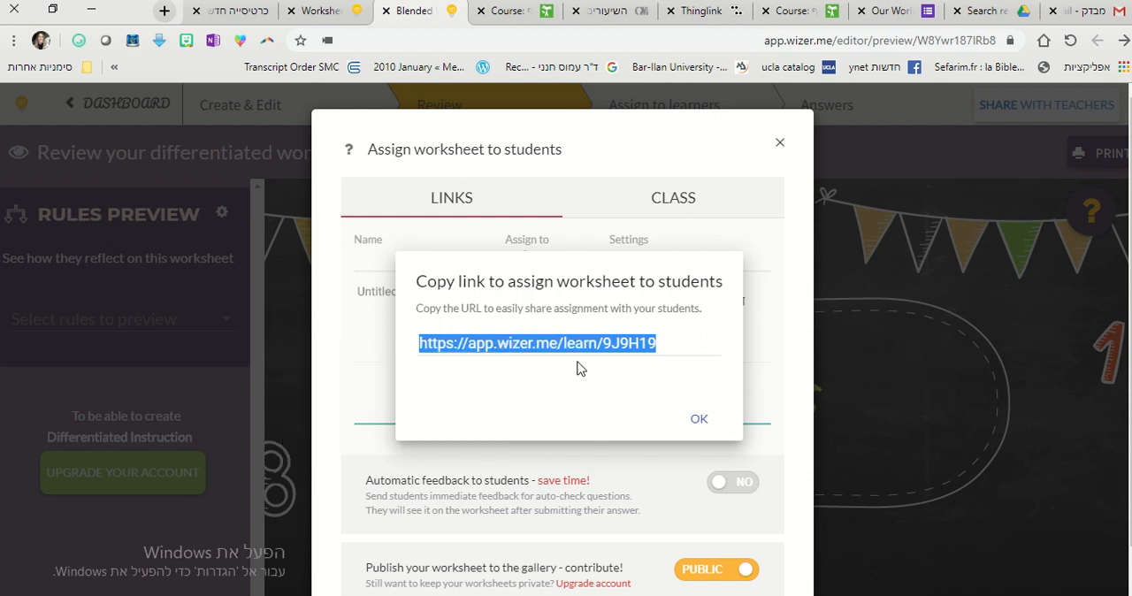
# Open the copied assignment link in a new incognito window to reach the student sign-up page.
pyautogui.click(13, 41)
pyautogui.click(53, 101)
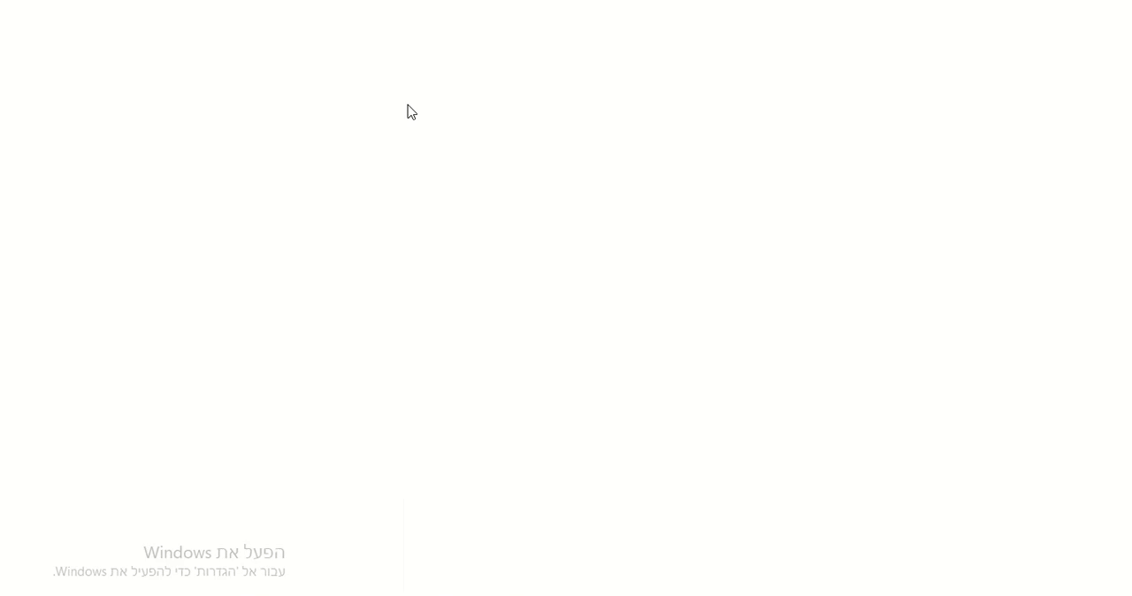
pyautogui.hotkey('ctrl', 'v')
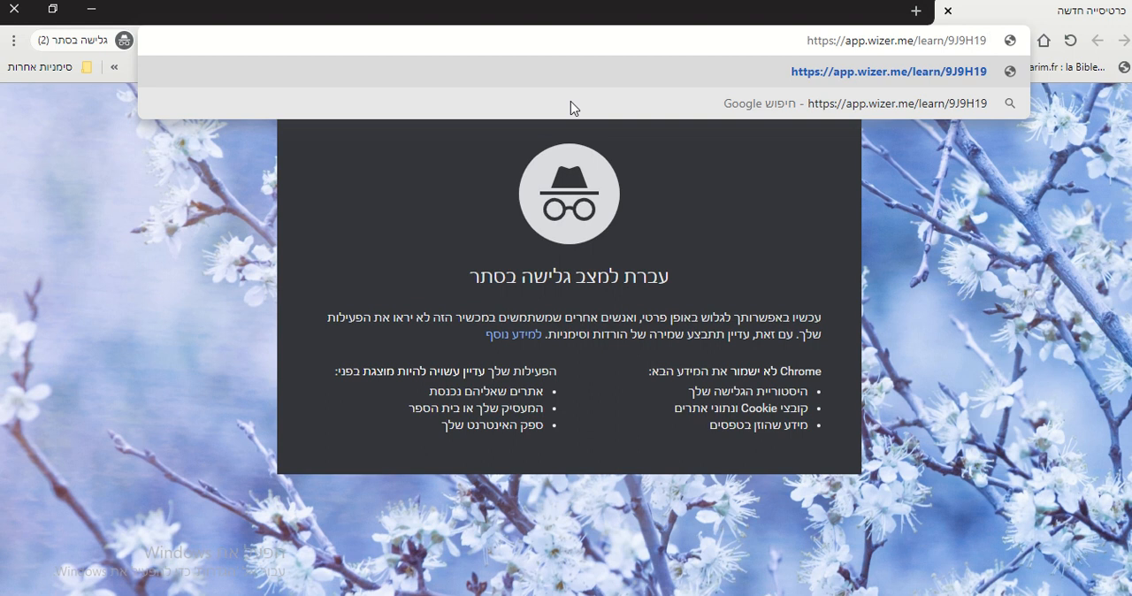
pyautogui.press('Return')
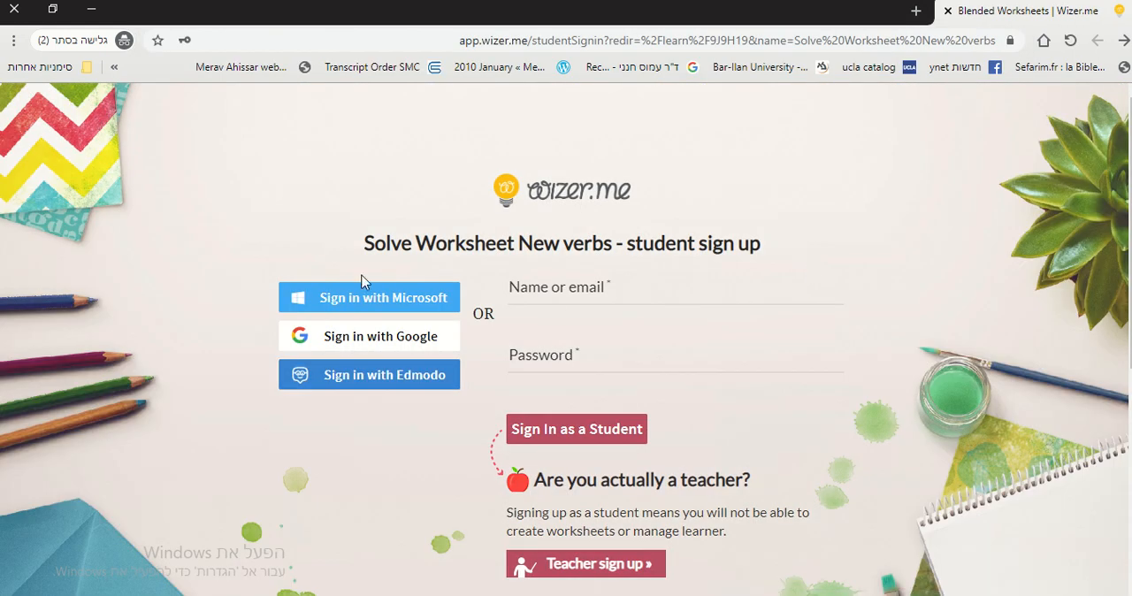
pyautogui.scroll(-2, 792, 250)
pyautogui.scroll(2, 781, 345)
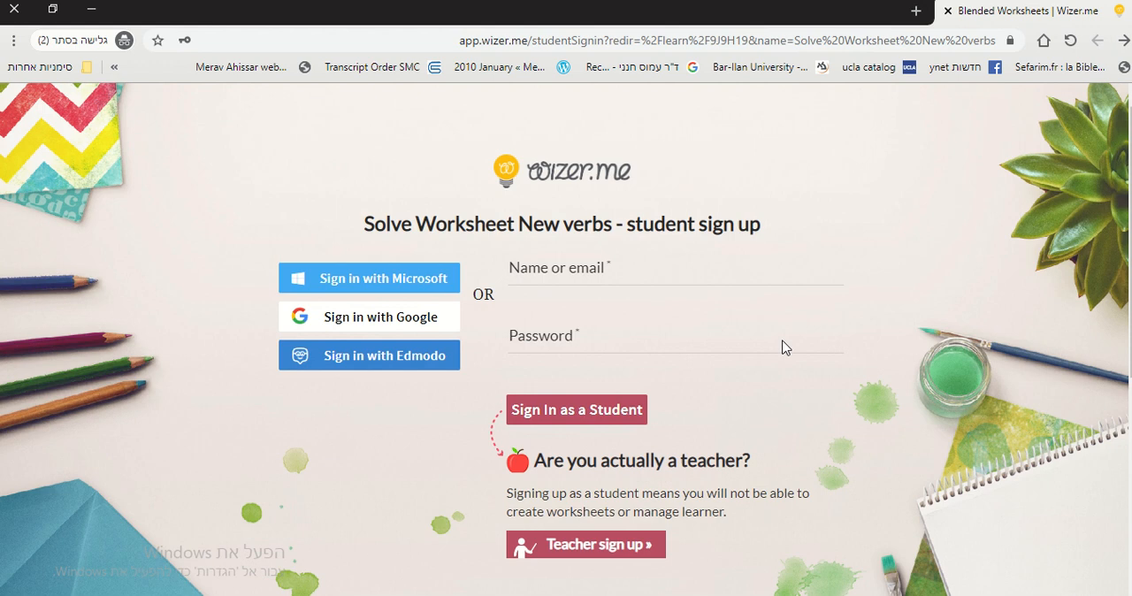
# Enter the student's first name and a password, and try to sign in as a student.
pyautogui.click(644, 294)
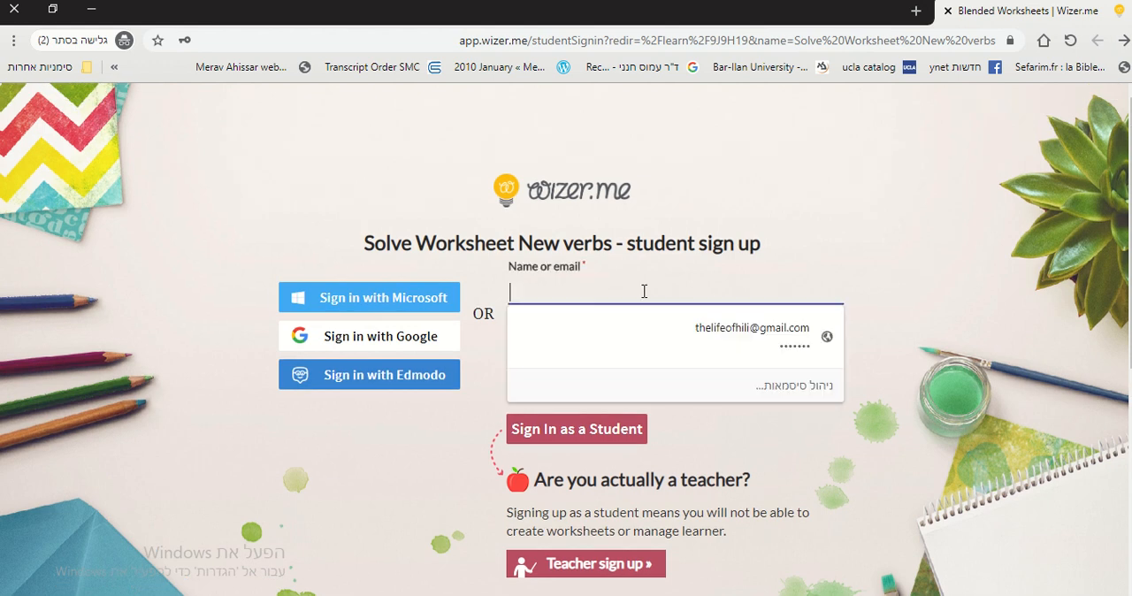
pyautogui.click(707, 212)
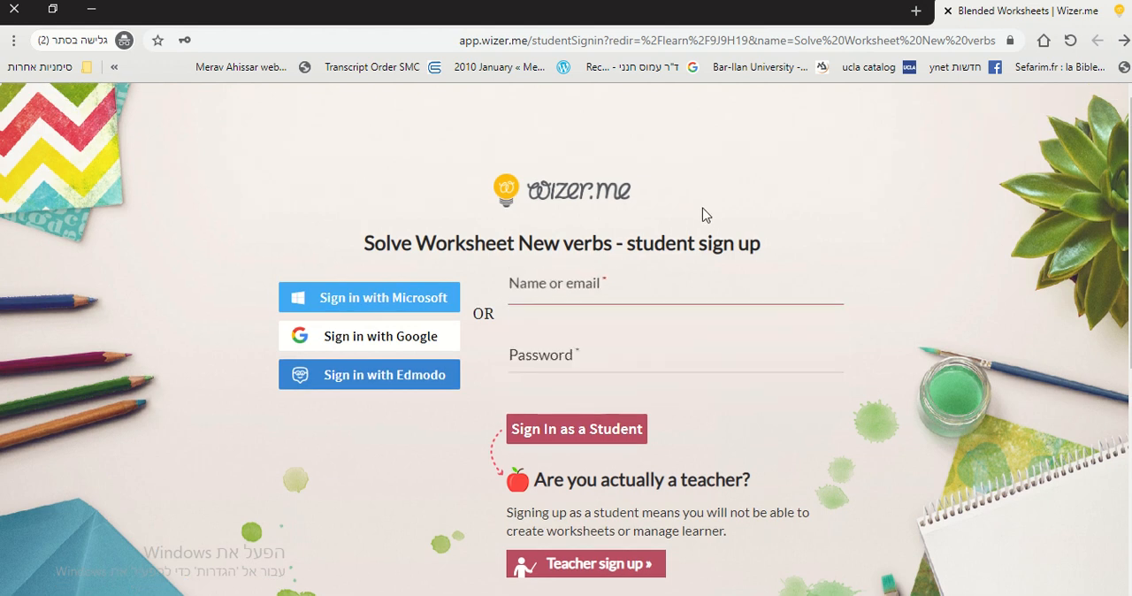
pyautogui.click(636, 292)
pyautogui.write('danny')
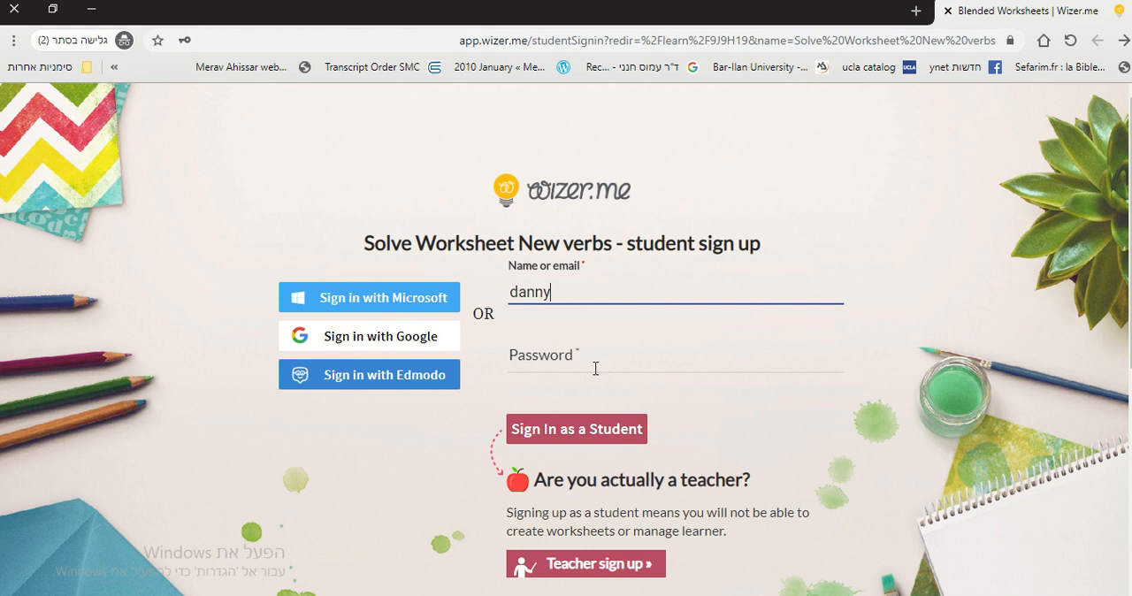
pyautogui.click(595, 367)
pyautogui.write('123')
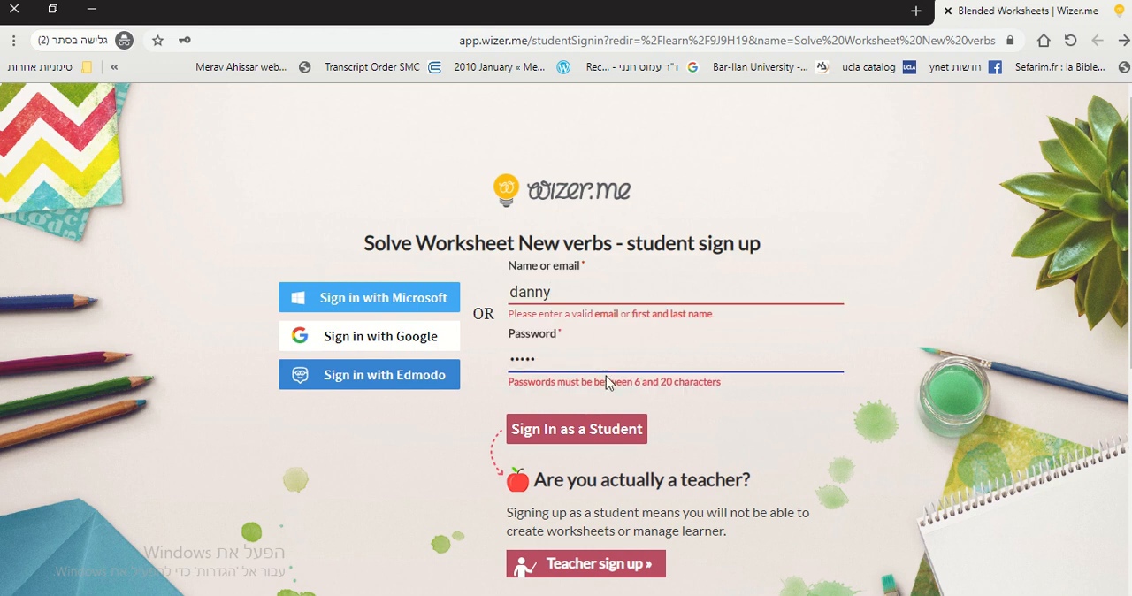
pyautogui.click(616, 435)
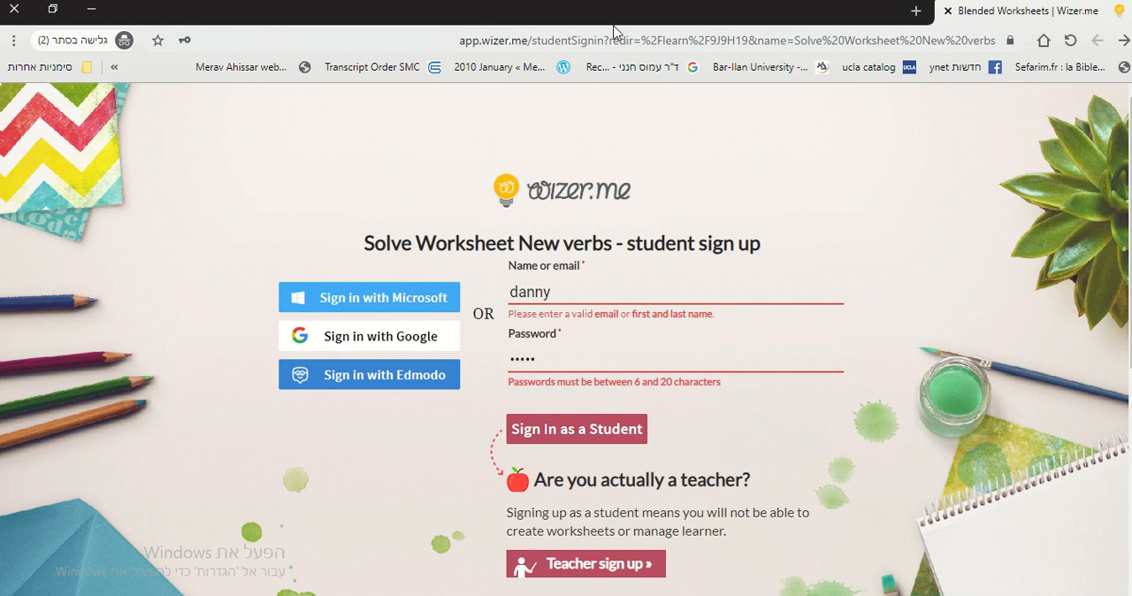
# Add the student's last name to the name field and try the student sign-in again.
pyautogui.click(569, 285)
pyautogui.write('Dan')
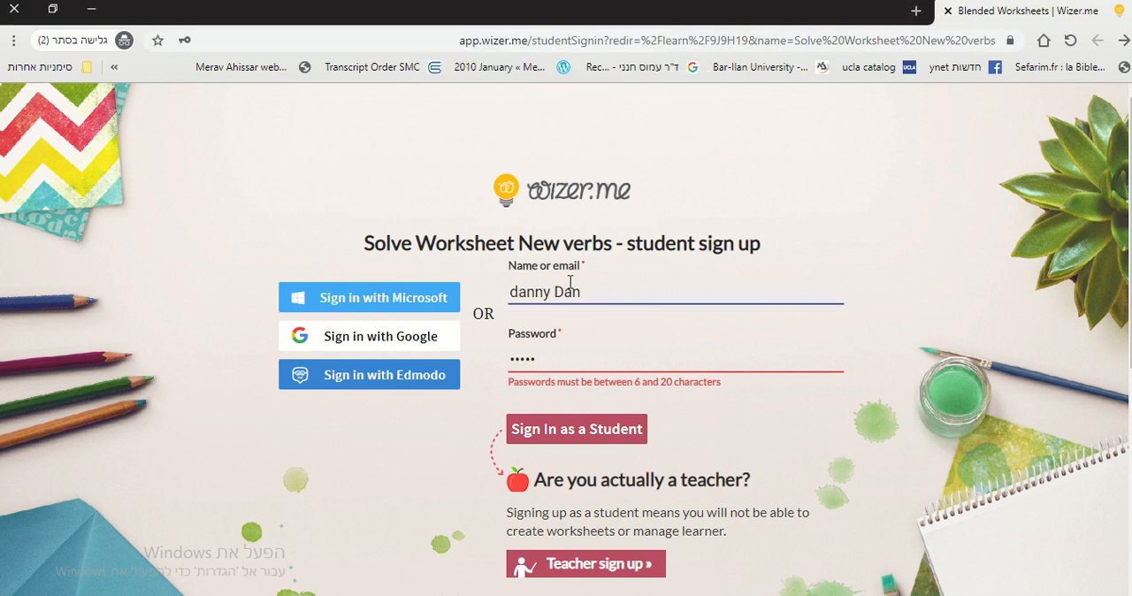
pyautogui.click(573, 429)
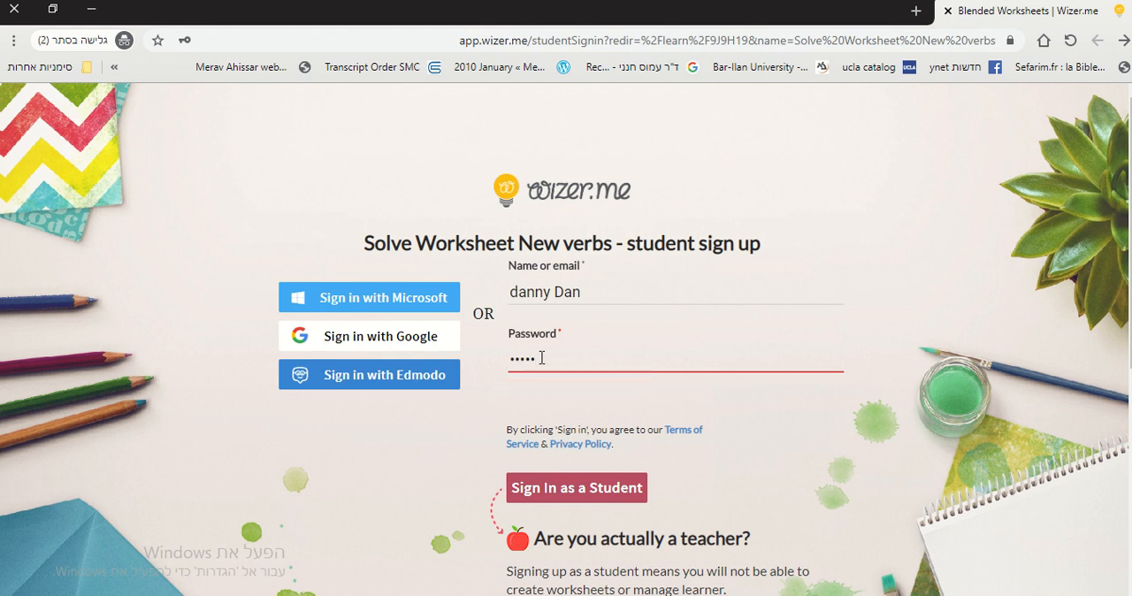
# Replace the student password with one that meets the 6 to 20 character requirement.
pyautogui.press('BackSpace')
pyautogui.press('BackSpace')
pyautogui.press('BackSpace')
pyautogui.press('BackSpace')
pyautogui.press('BackSpace')
pyautogui.write('123')
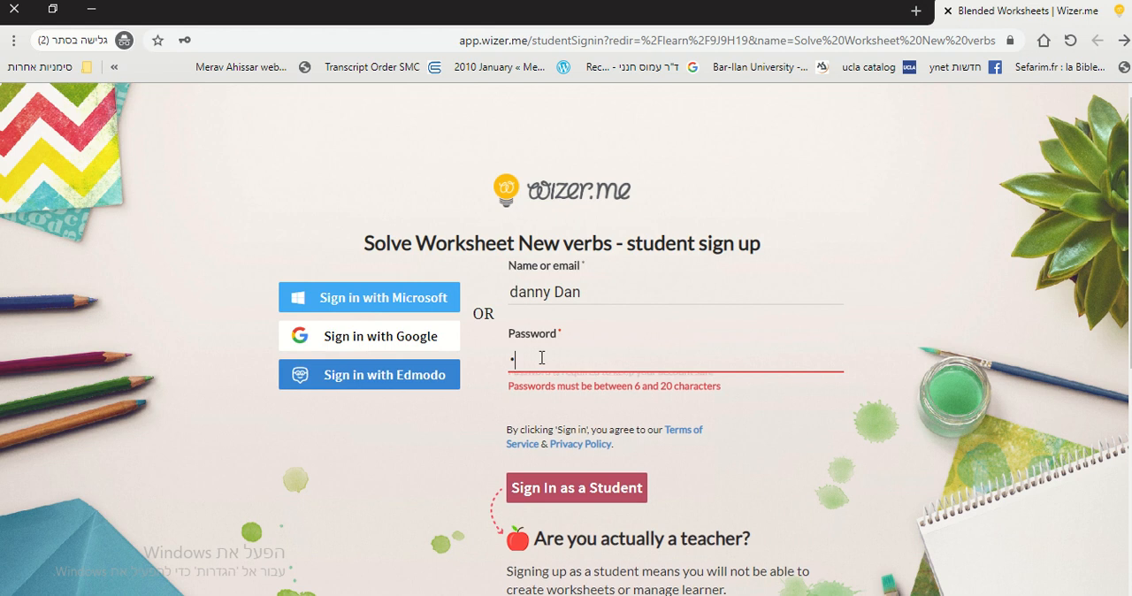
pyautogui.write('456')
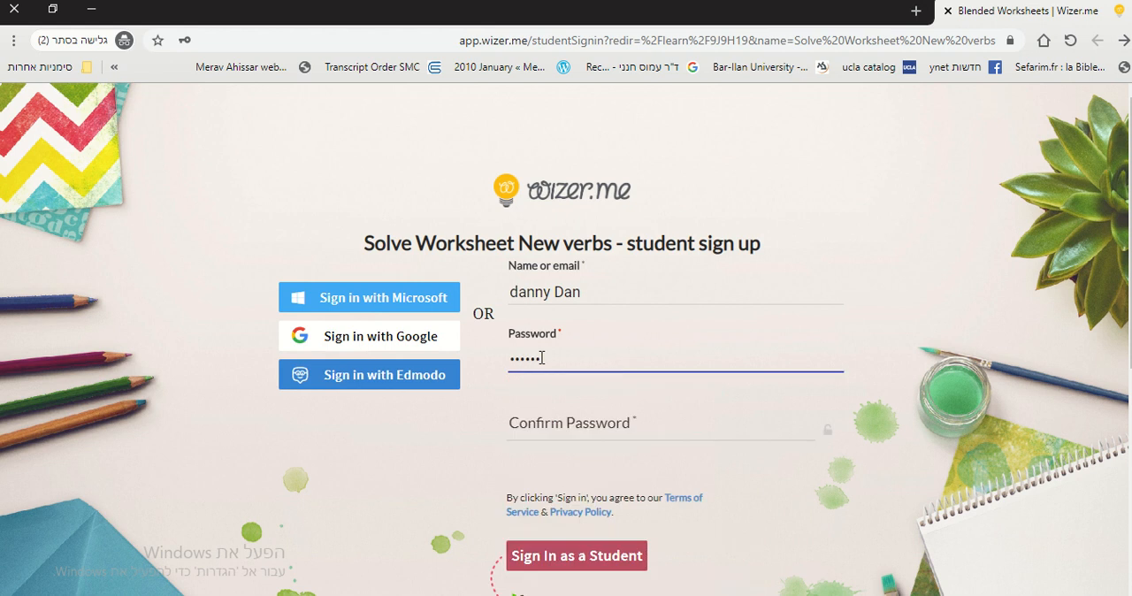
# Re-enter the new password in the Confirm Password field and sign in as a student.
pyautogui.click(599, 426)
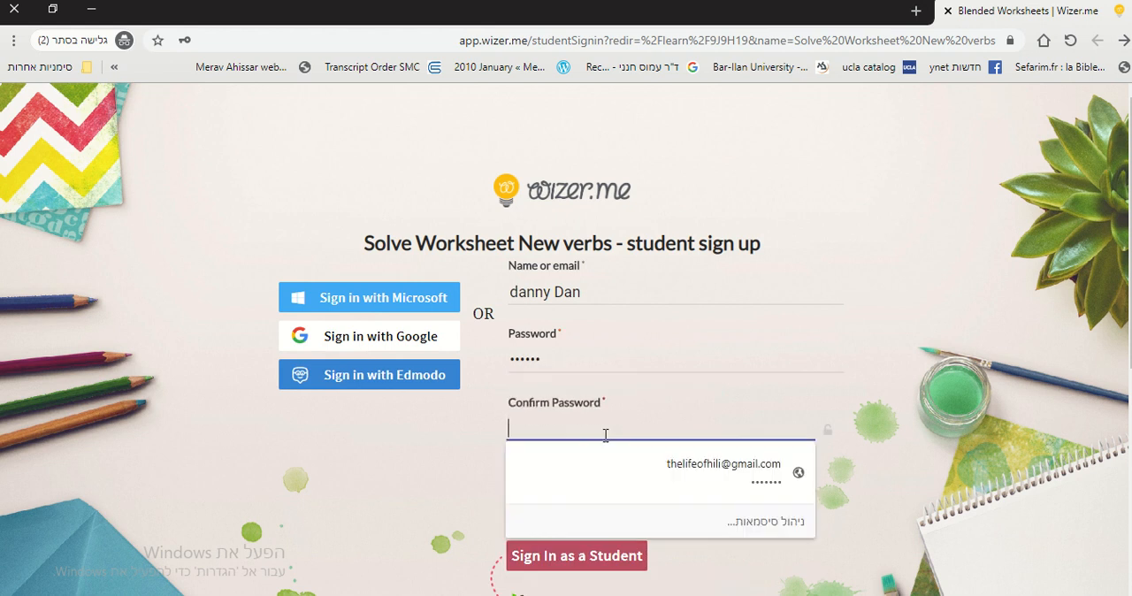
pyautogui.write('1')
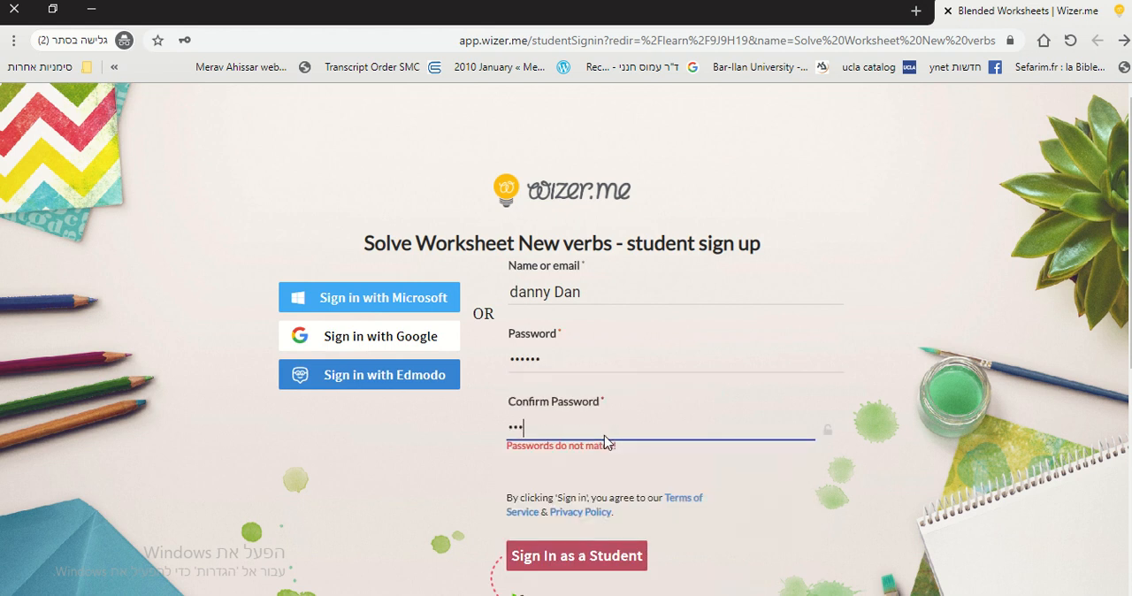
pyautogui.write('23456')
pyautogui.scroll(-1, 488, 477)
pyautogui.click(518, 473)
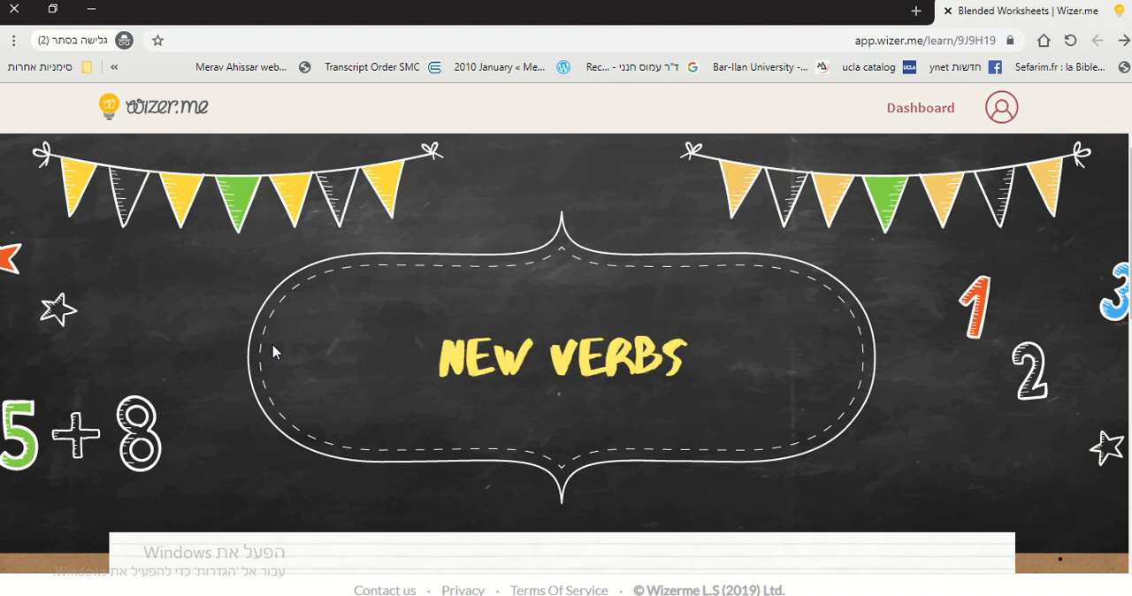
# Look through the New verbs worksheet as the student, from the title to the fill-in-the-blanks question.
pyautogui.scroll(-5, 776, 374)
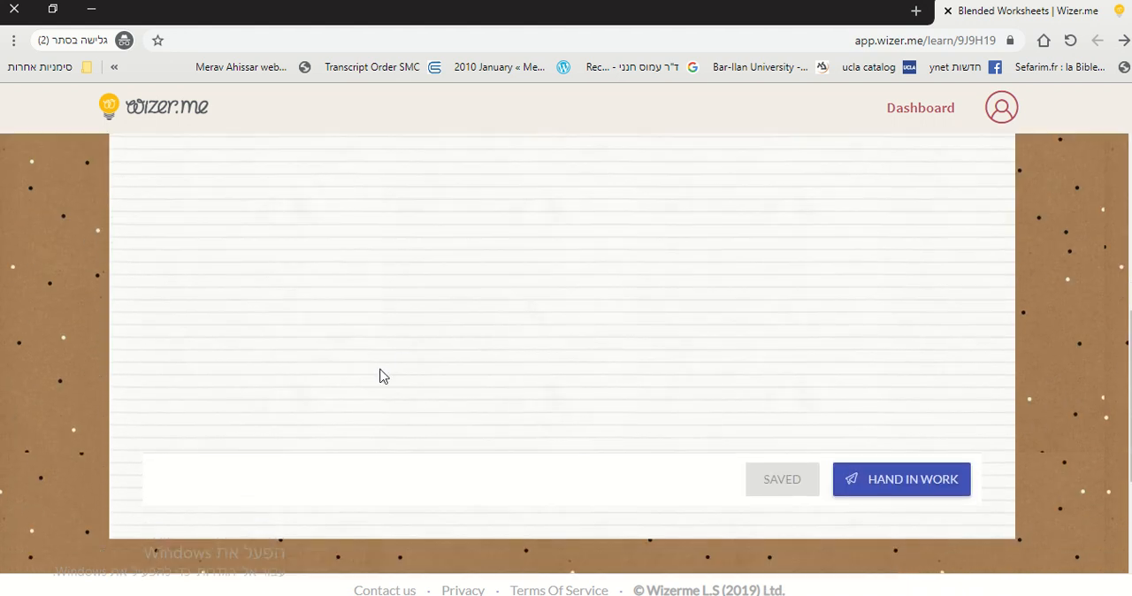
pyautogui.scroll(5, 800, 316)
pyautogui.scroll(-9, 794, 311)
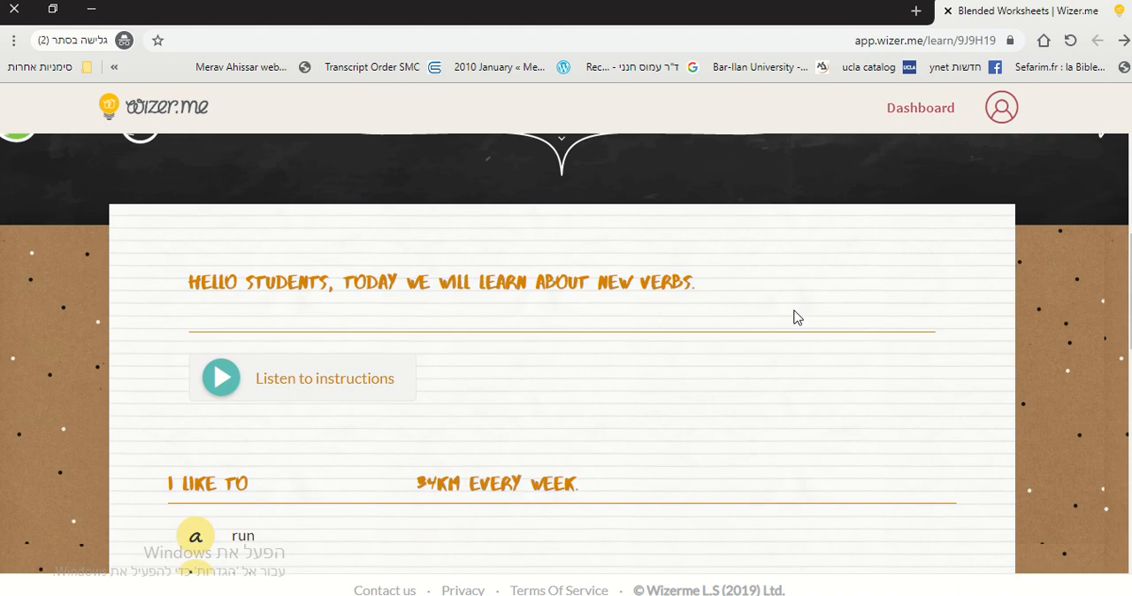
pyautogui.scroll(-4, 796, 316)
pyautogui.scroll(12, 796, 316)
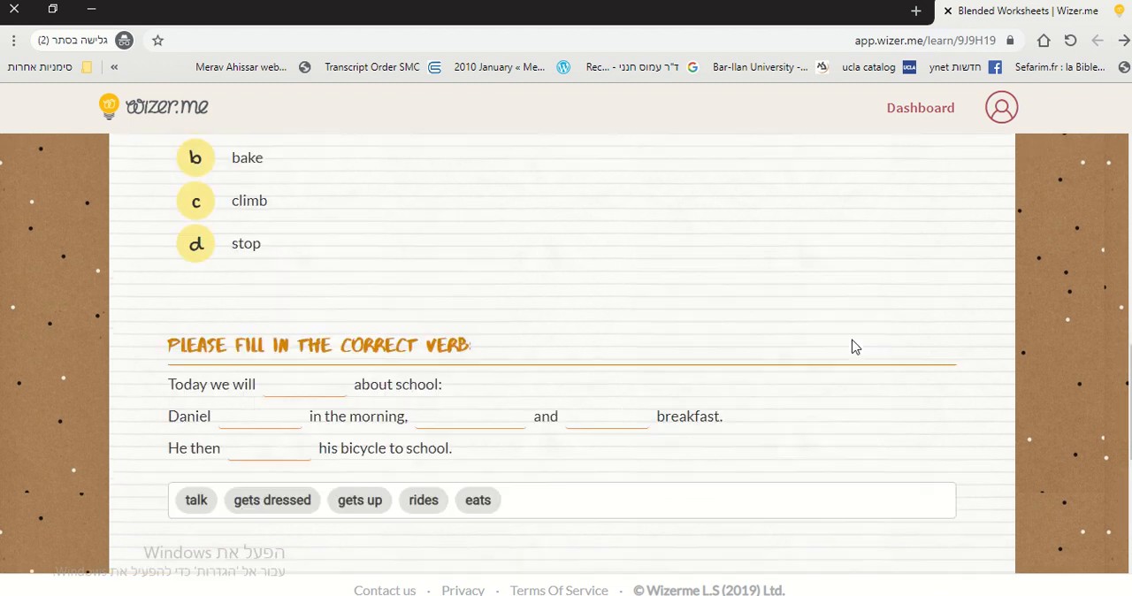
# Switch back to the teacher's browser window and open the Answers page of the New verbs worksheet.
pyautogui.moveTo(651, 6)
pyautogui.click(681, 34)
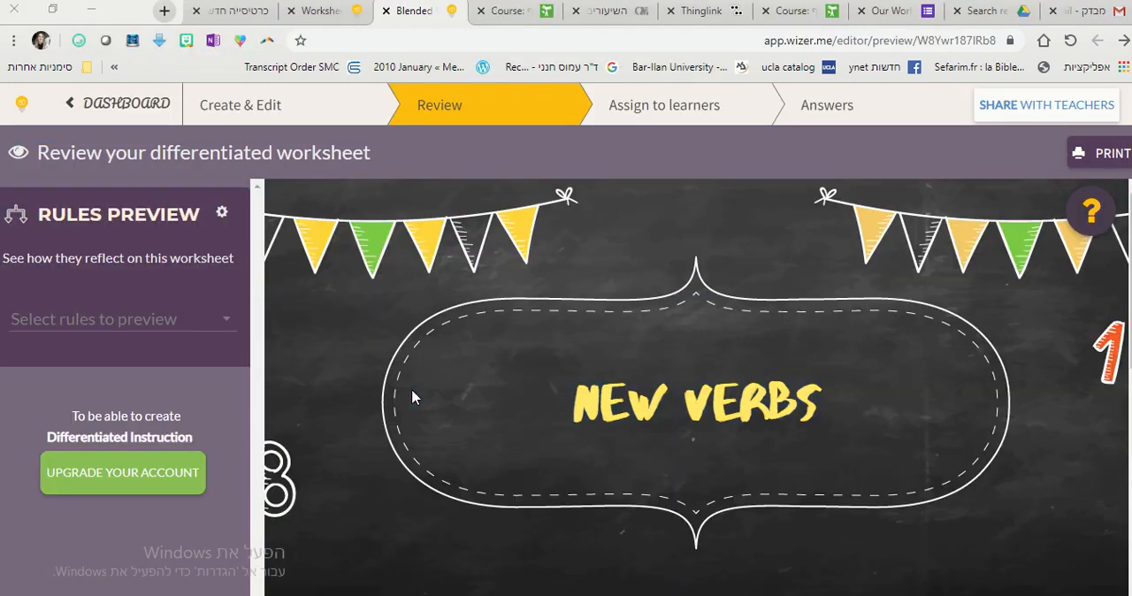
pyautogui.click(826, 113)
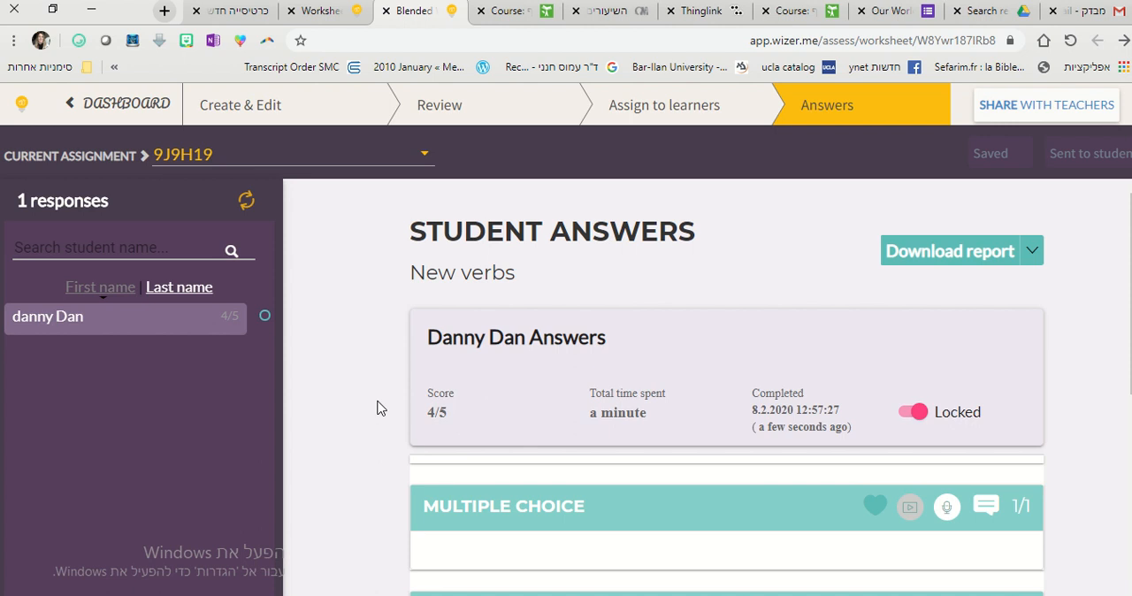
# Examine the student's name, total time spent and score in the answer summary.
pyautogui.moveTo(442, 337); pyautogui.dragTo(531, 336)
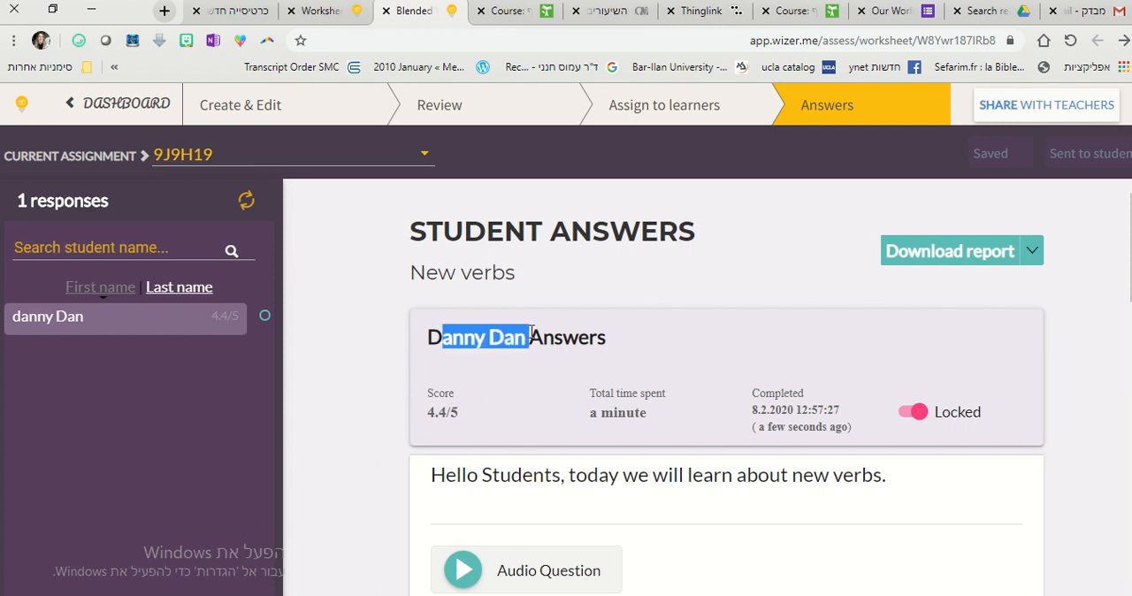
pyautogui.click(562, 337)
pyautogui.scroll(-2, 1040, 409)
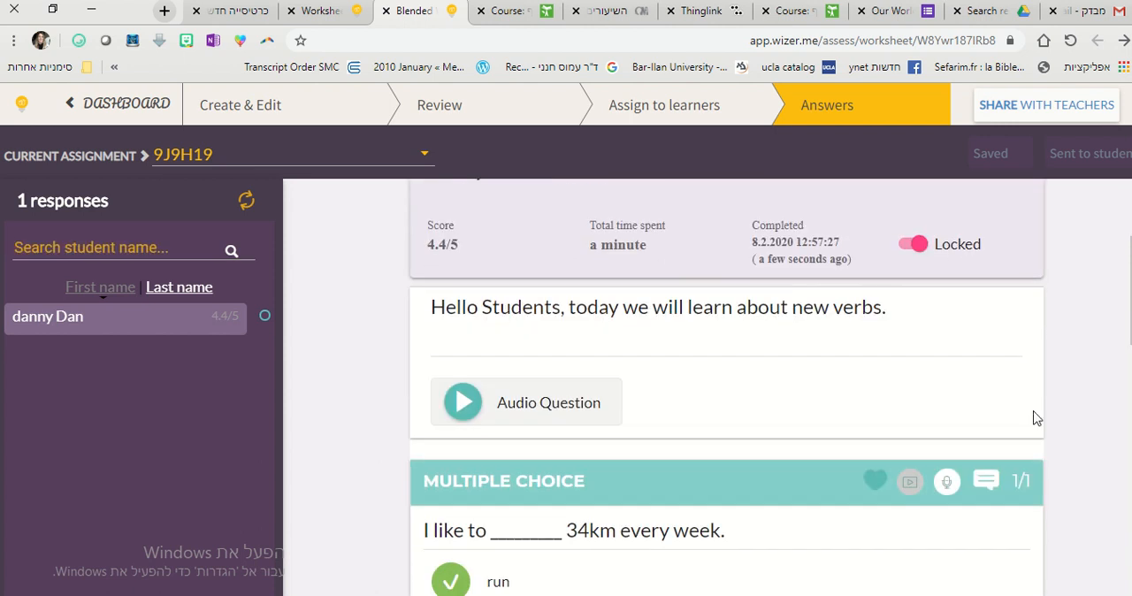
pyautogui.moveTo(601, 247); pyautogui.dragTo(644, 244)
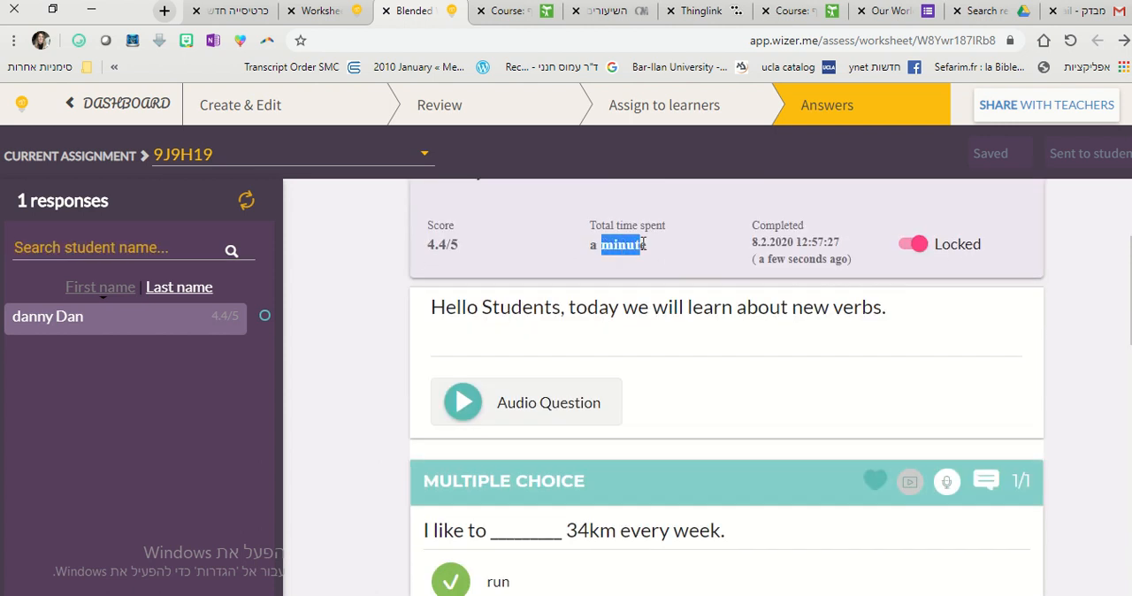
pyautogui.click(382, 283)
pyautogui.moveTo(426, 245); pyautogui.dragTo(458, 245)
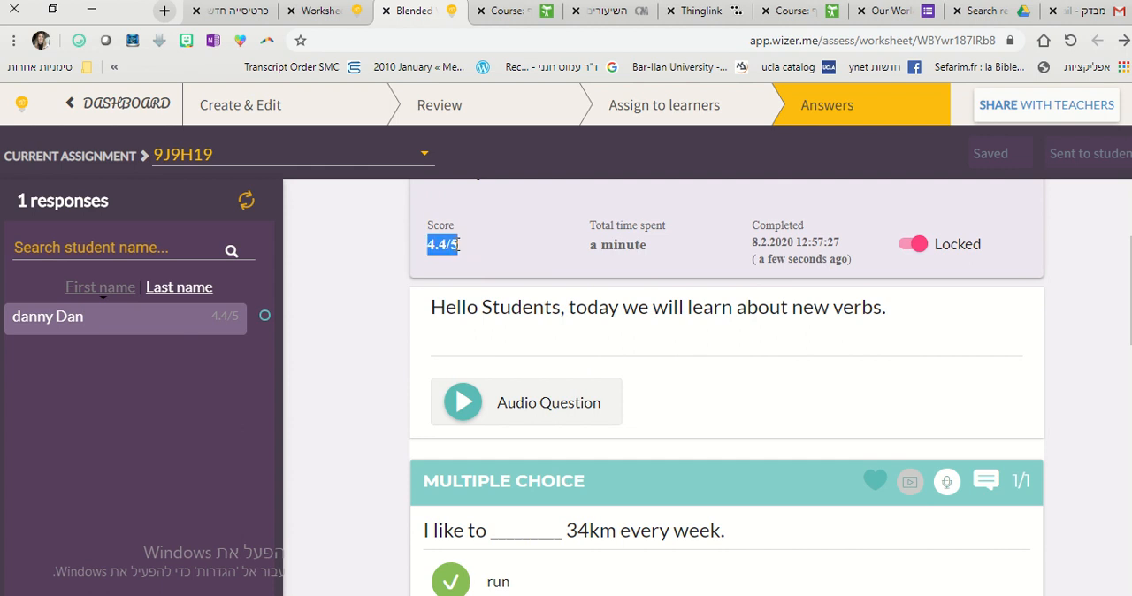
pyautogui.click(349, 407)
# Review the student's multiple choice, blanks and matching answers, down to the general feedback editor.
pyautogui.scroll(-3, 497, 324)
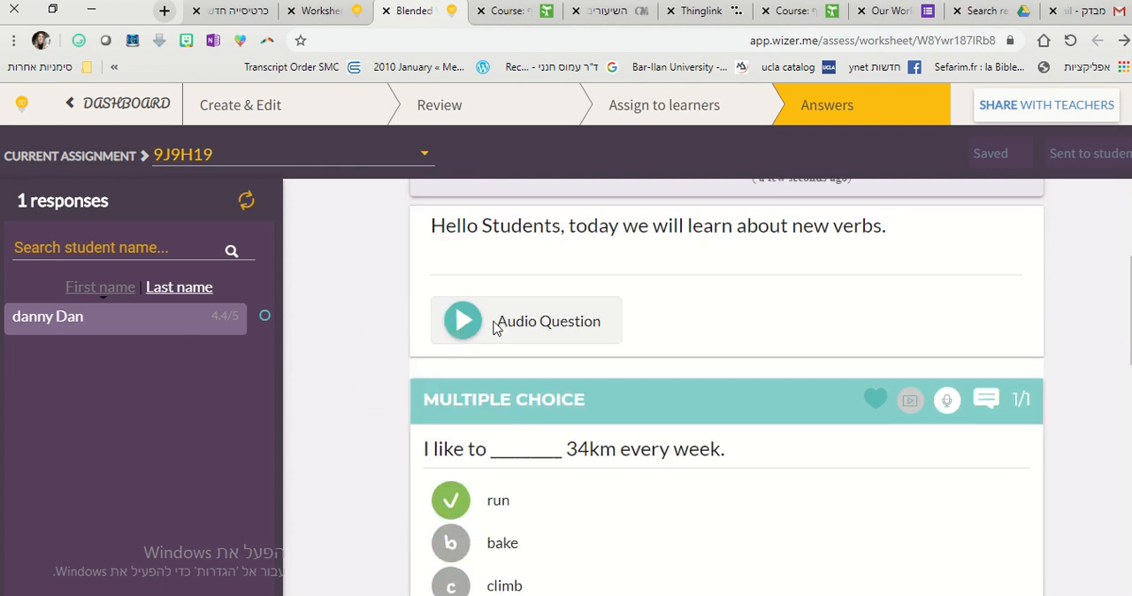
pyautogui.scroll(-4, 508, 376)
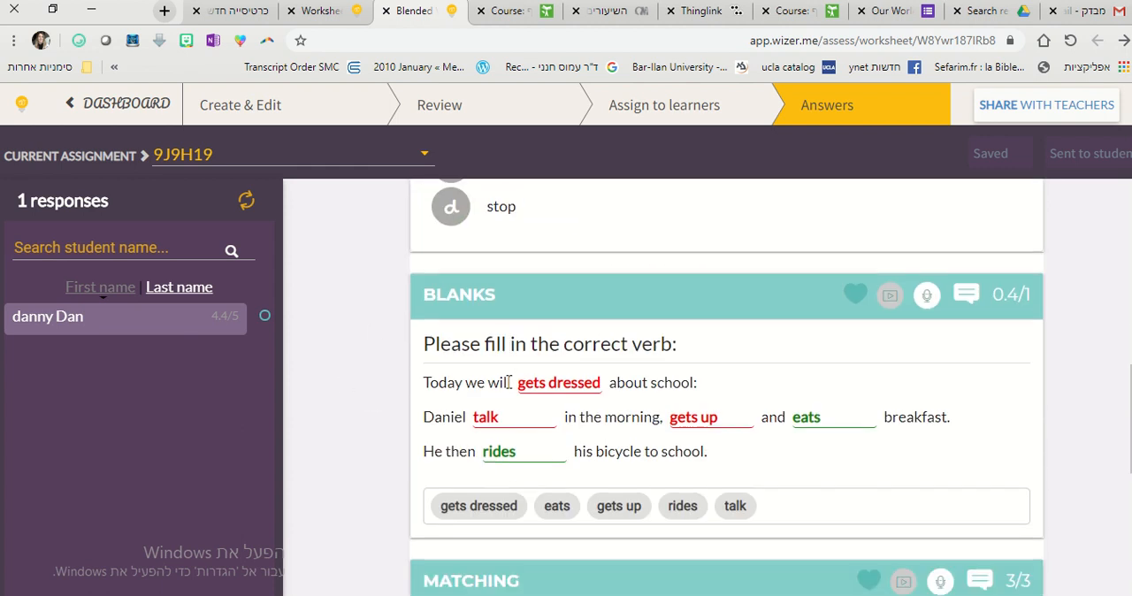
pyautogui.scroll(-4, 530, 397)
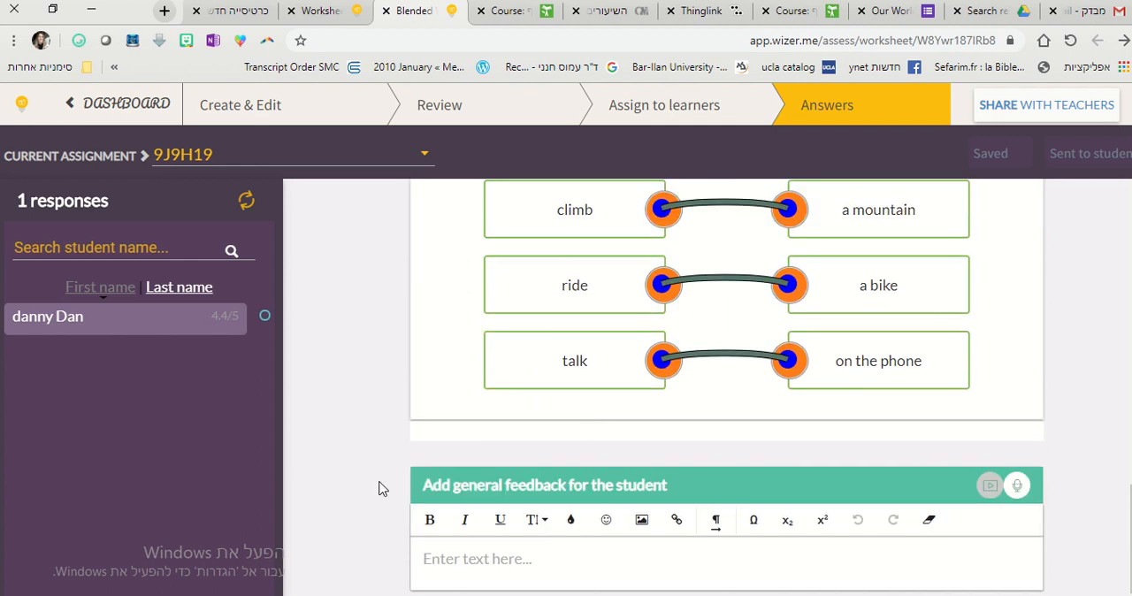
pyautogui.scroll(1, 379, 489)
pyautogui.scroll(-1, 378, 489)
pyautogui.click(430, 520)
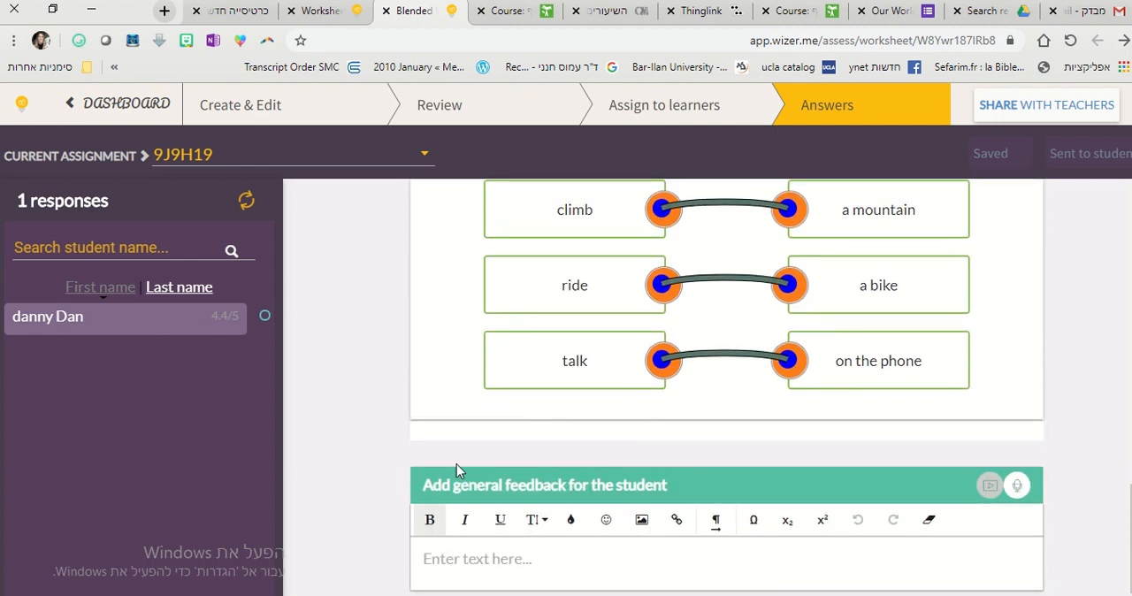
# Show the download and print options for the student answers report, and close them without choosing one.
pyautogui.scroll(15, 533, 288)
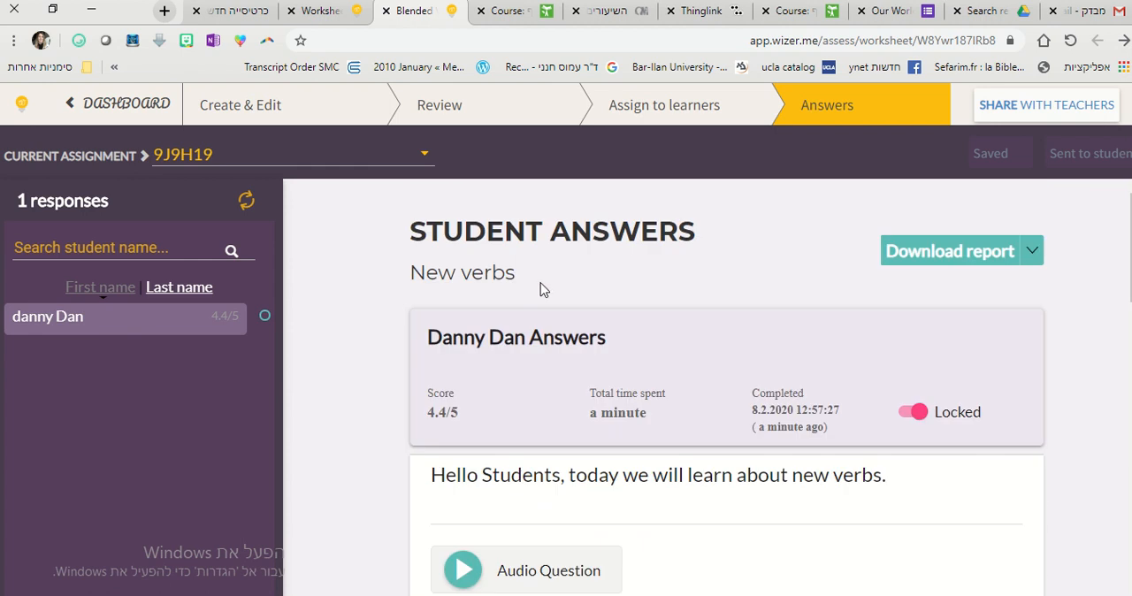
pyautogui.click(1032, 253)
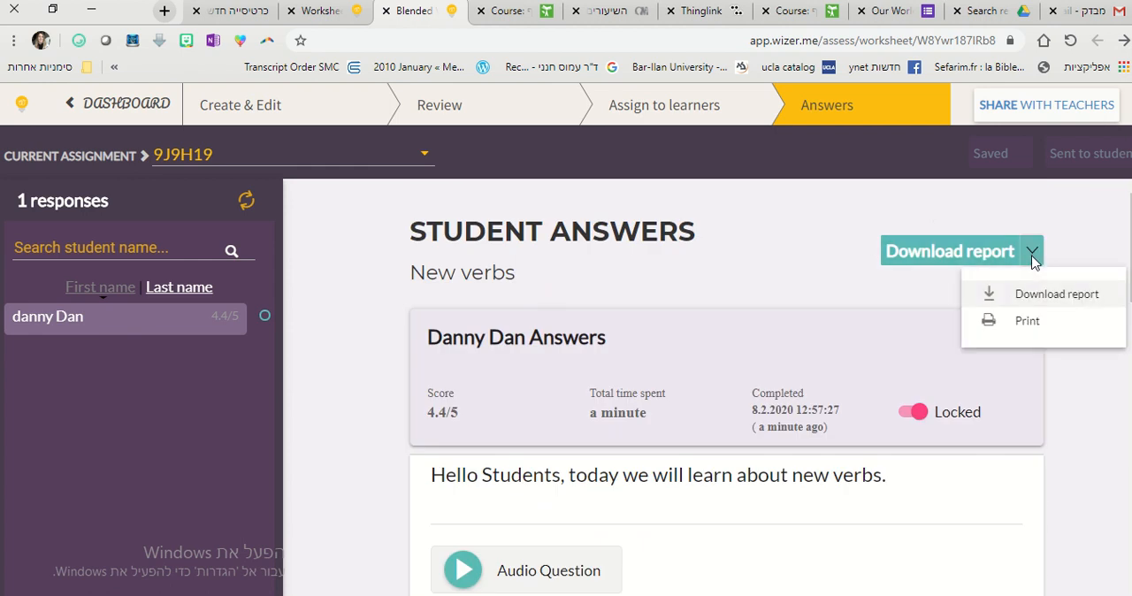
pyautogui.click(868, 198)
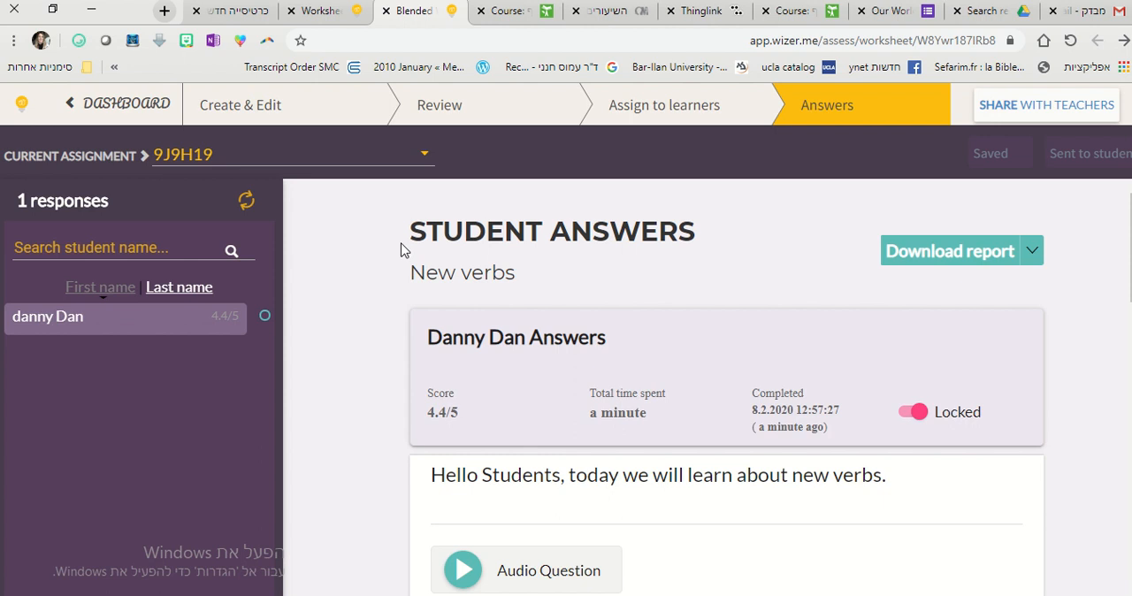